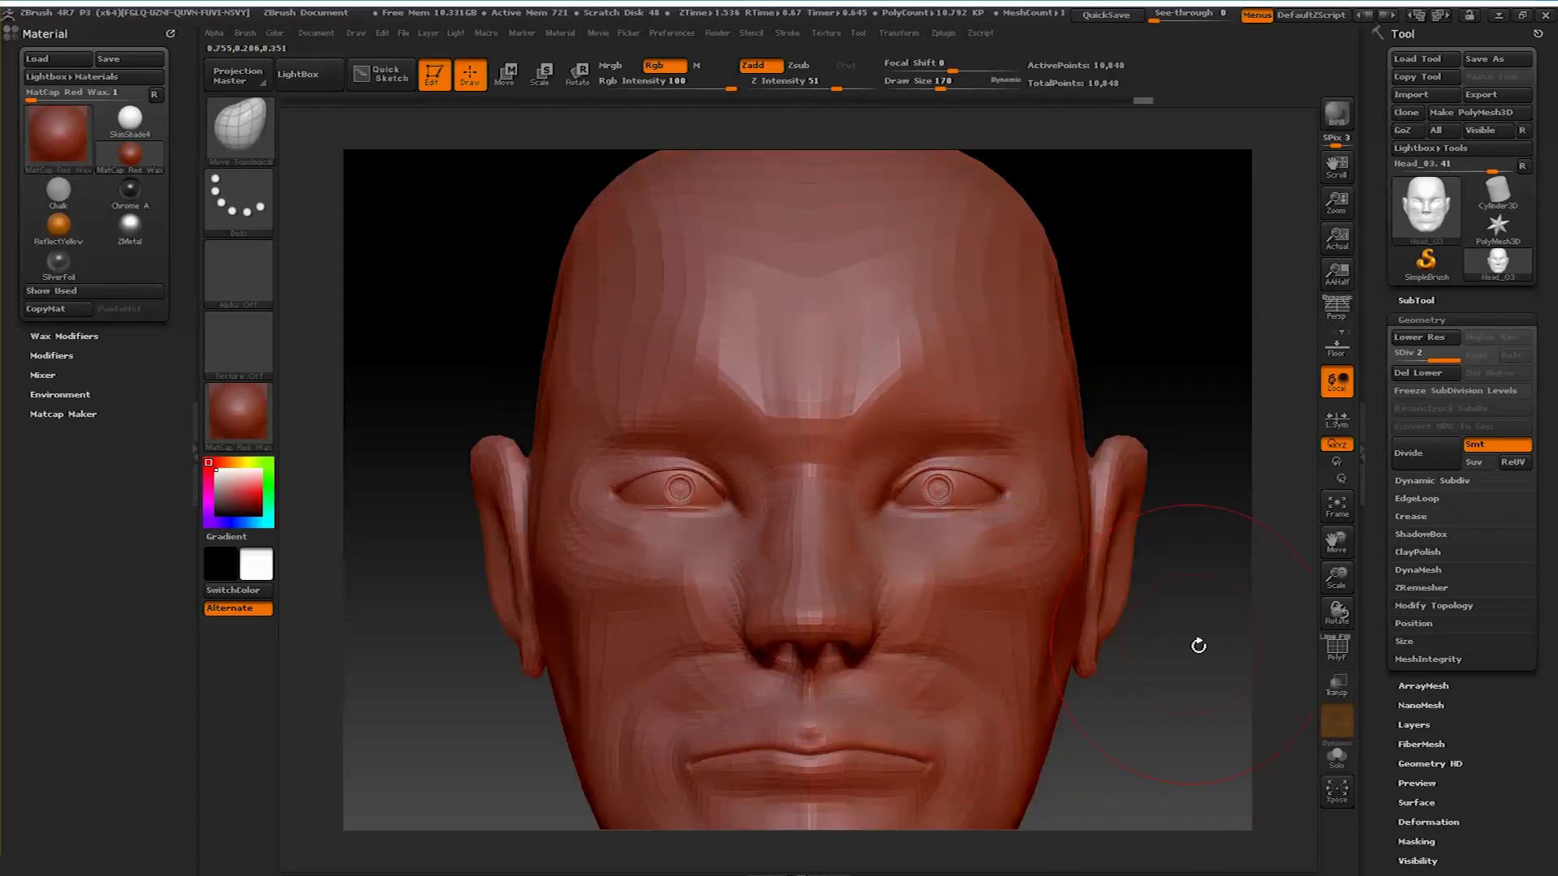
# Select the Move Topological brush and reshape the lips and cheeks from front views
pyautogui.moveTo(1198, 646); pyautogui.dragTo(490, 514)
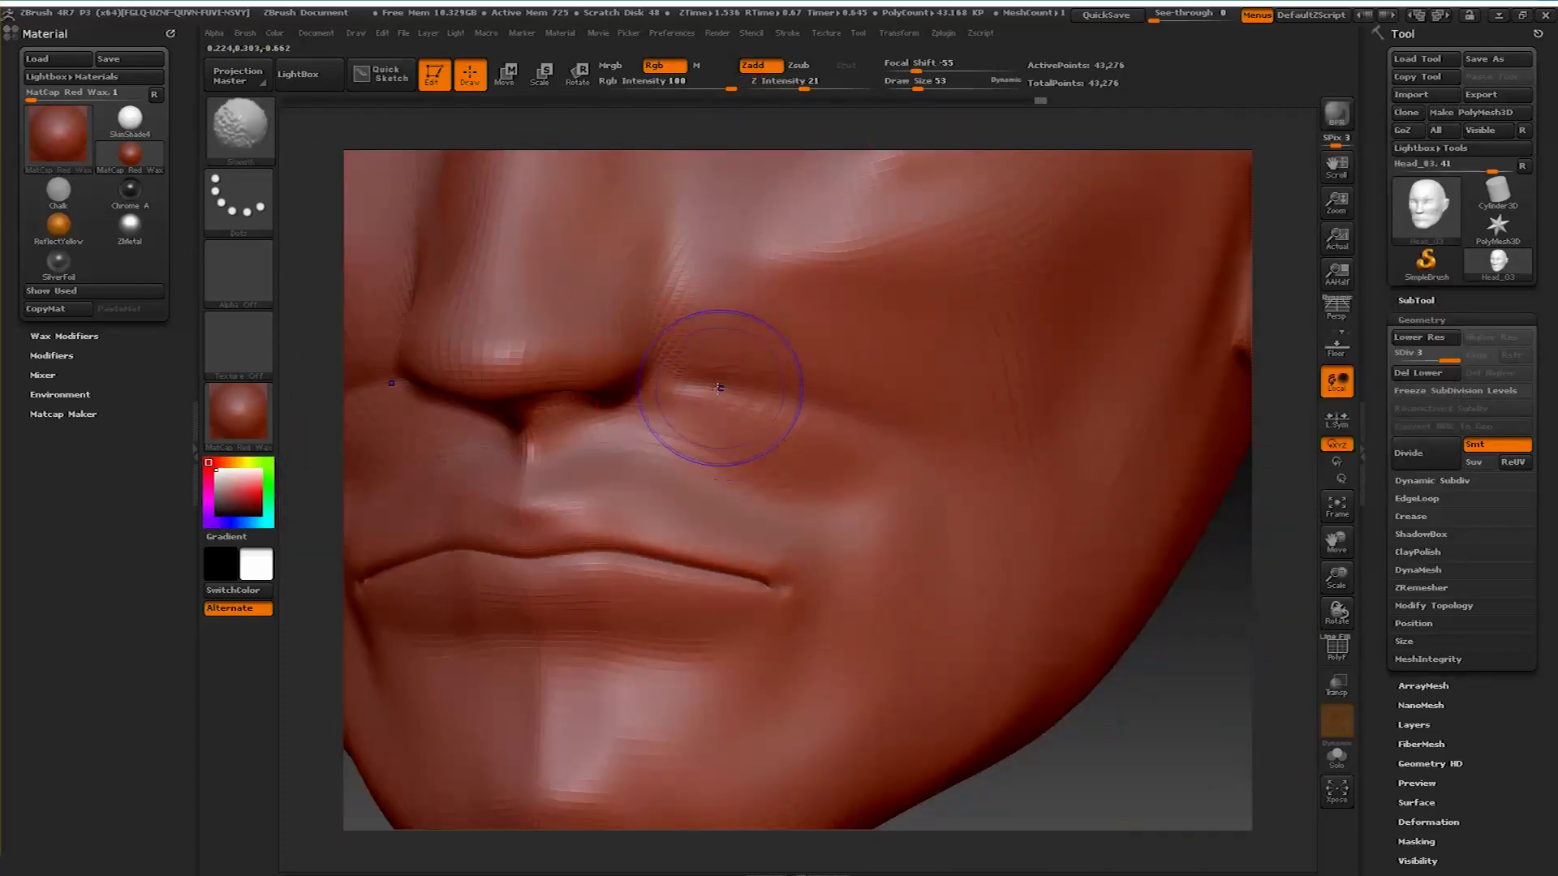
pyautogui.press('space')
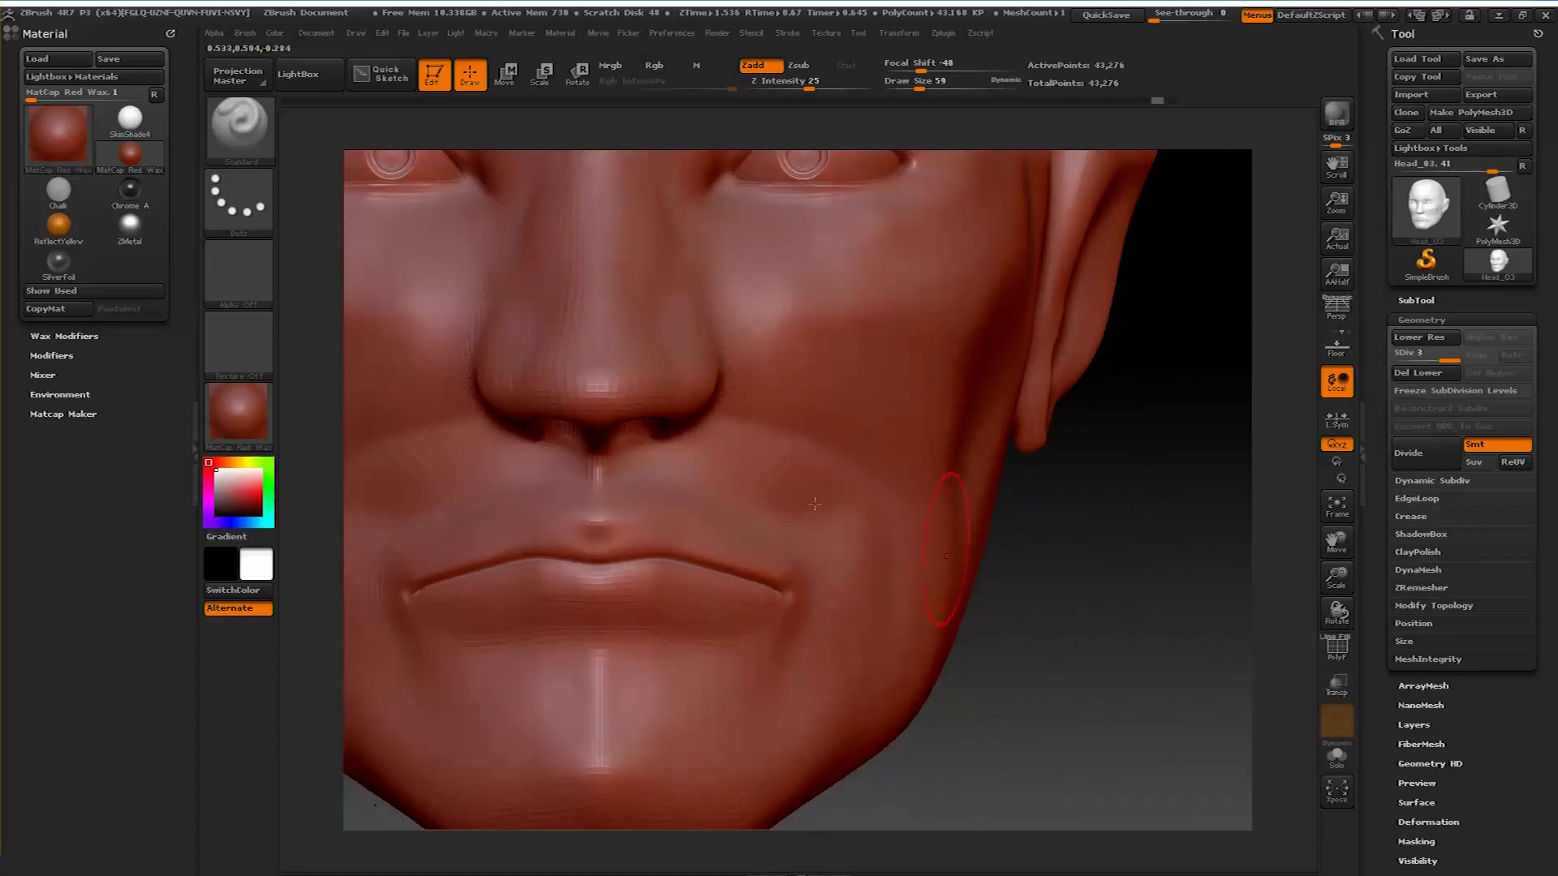
pyautogui.press('b')
pyautogui.click(619, 144)
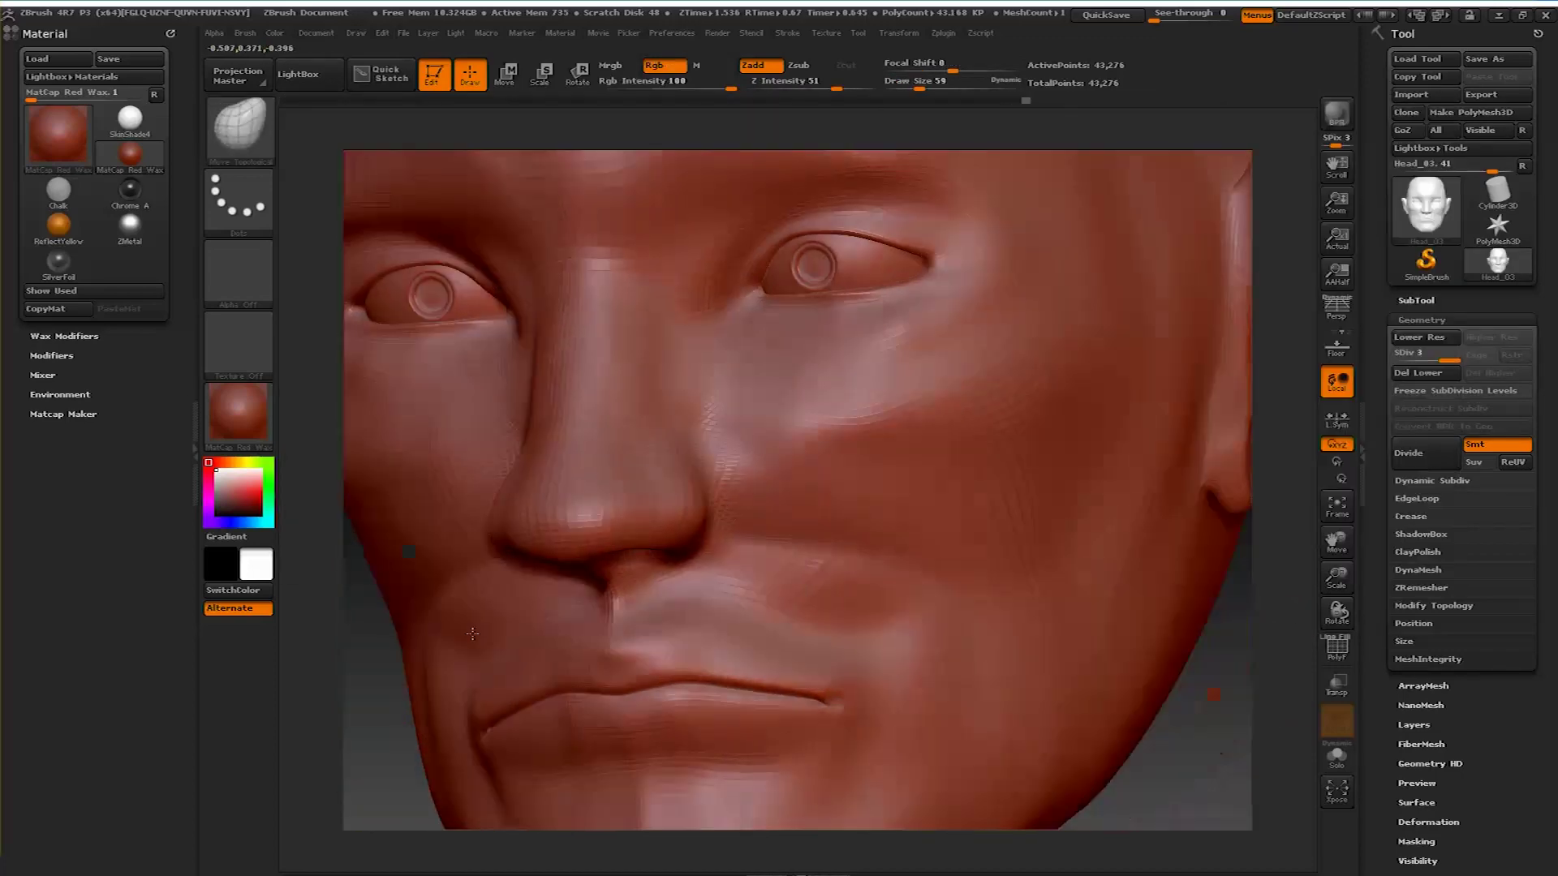
pyautogui.moveTo(472, 633)
pyautogui.mouseDown()
pyautogui.moveTo(455, 568)
pyautogui.moveTo(560, 593)
pyautogui.moveTo(527, 584)
pyautogui.mouseUp()
pyautogui.moveTo(431, 642); pyautogui.dragTo(702, 556)
# Reselect Move Topological via B-M-T and enlarge it to draw size 126
pyautogui.press('space')
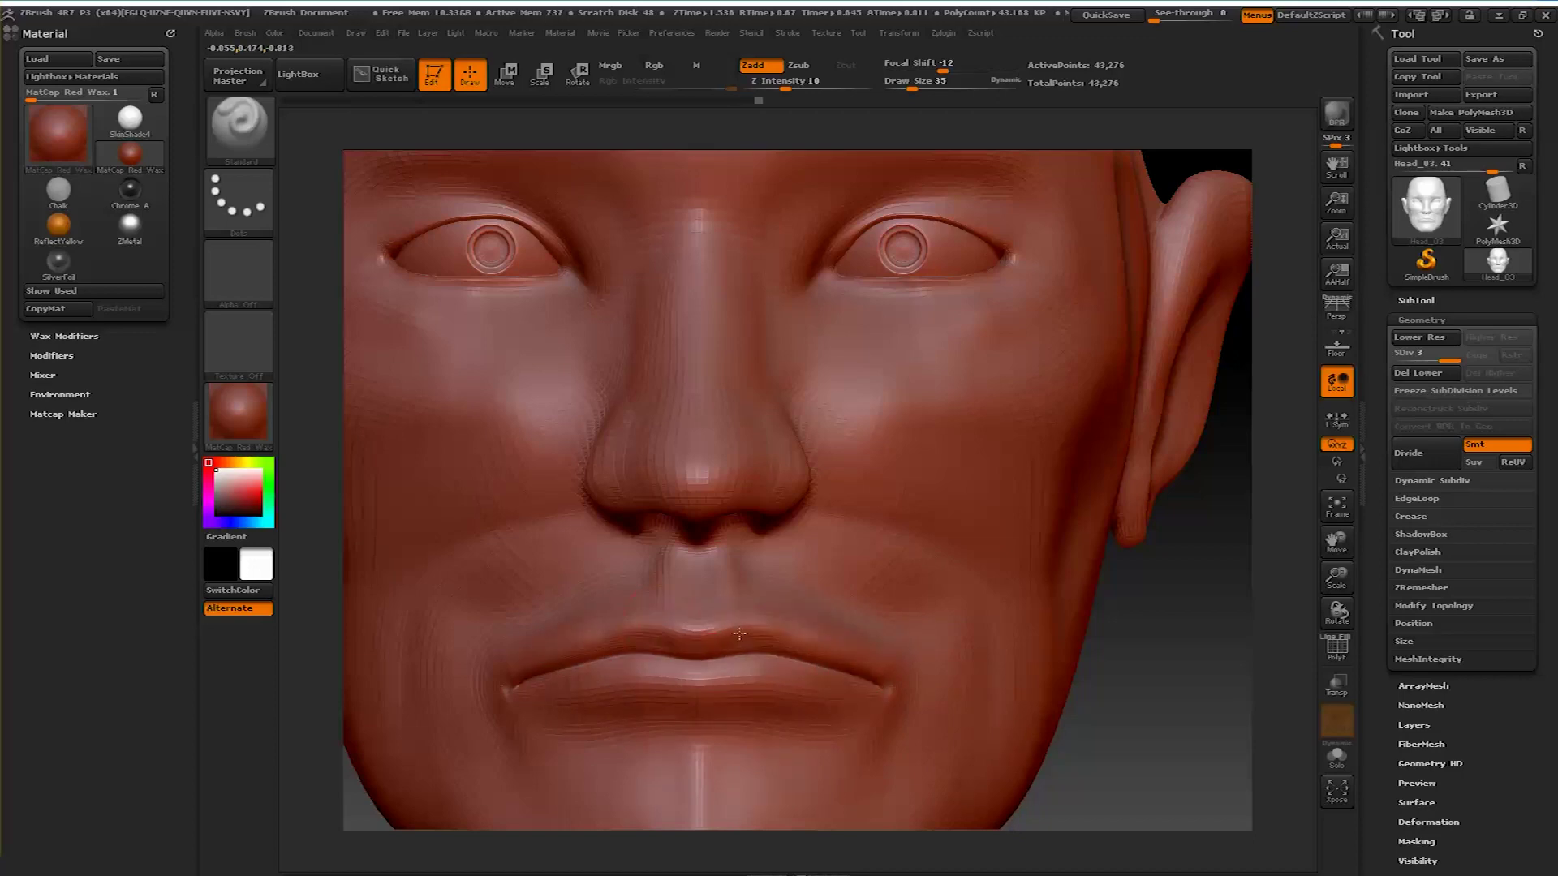
pyautogui.press('b')
pyautogui.press('m')
pyautogui.press('t')
pyautogui.moveTo(724, 588)
pyautogui.mouseDown()
pyautogui.moveTo(568, 601)
pyautogui.moveTo(1061, 723)
pyautogui.moveTo(649, 649)
pyautogui.mouseUp()
pyautogui.press('space')
pyautogui.moveTo(771, 633)
pyautogui.mouseDown()
pyautogui.moveTo(732, 676)
pyautogui.moveTo(799, 573)
pyautogui.moveTo(1075, 417)
pyautogui.mouseUp()
# Switch to the Standard brush to refine the face toward the profile
pyautogui.press('b')
pyautogui.press('s')
pyautogui.press('t')
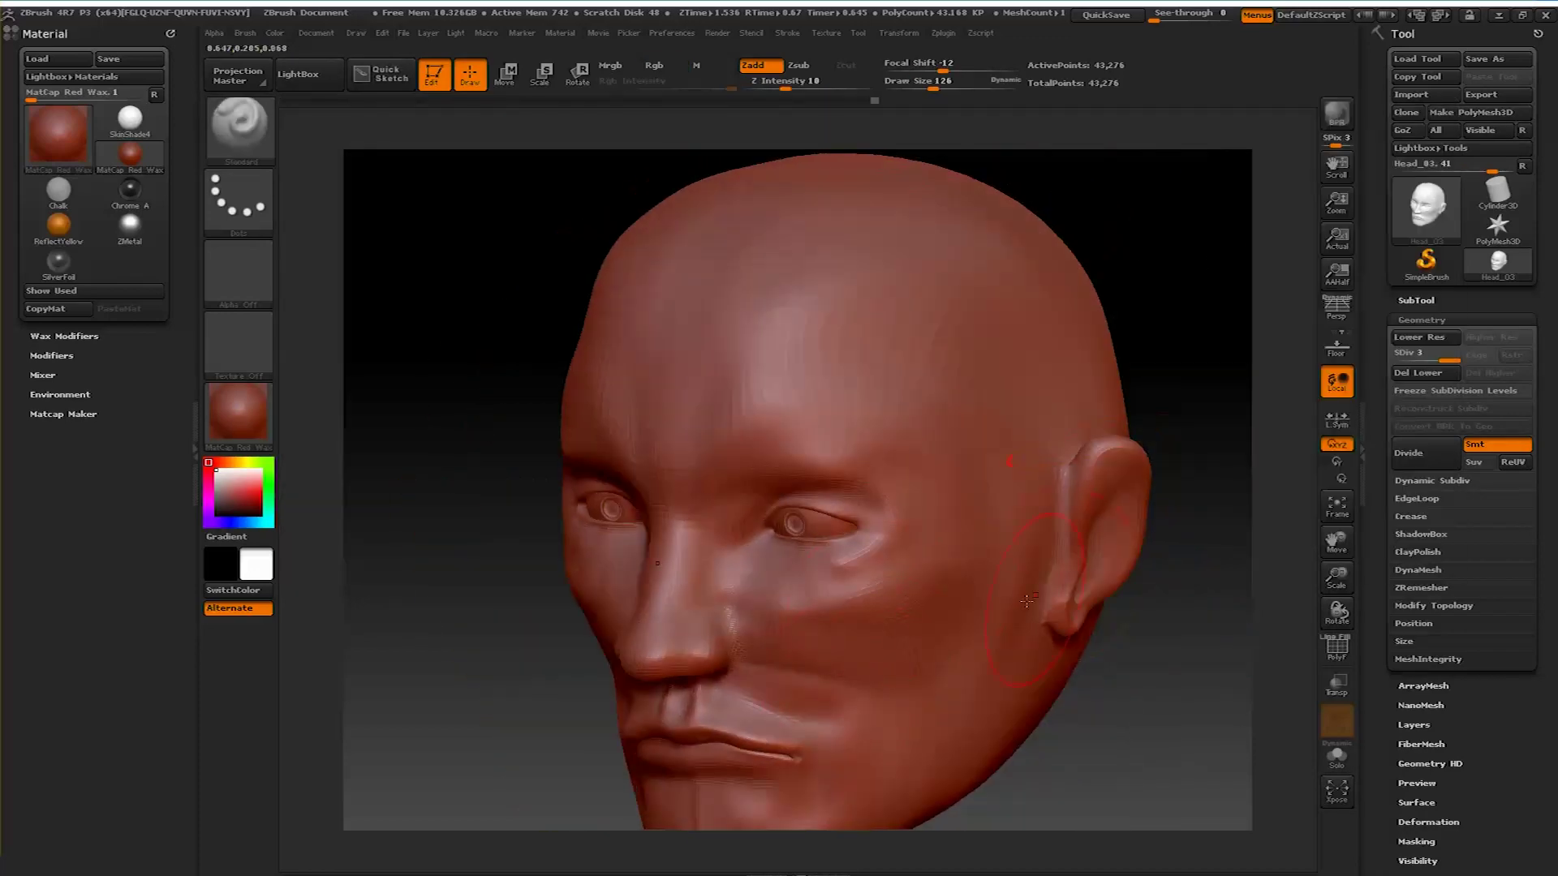
pyautogui.moveTo(947, 643); pyautogui.dragTo(850, 615)
# Reshape the jaw with Move Topological from front and left profile, then save the sculpt
pyautogui.press('b')
pyautogui.press('m')
pyautogui.press('t')
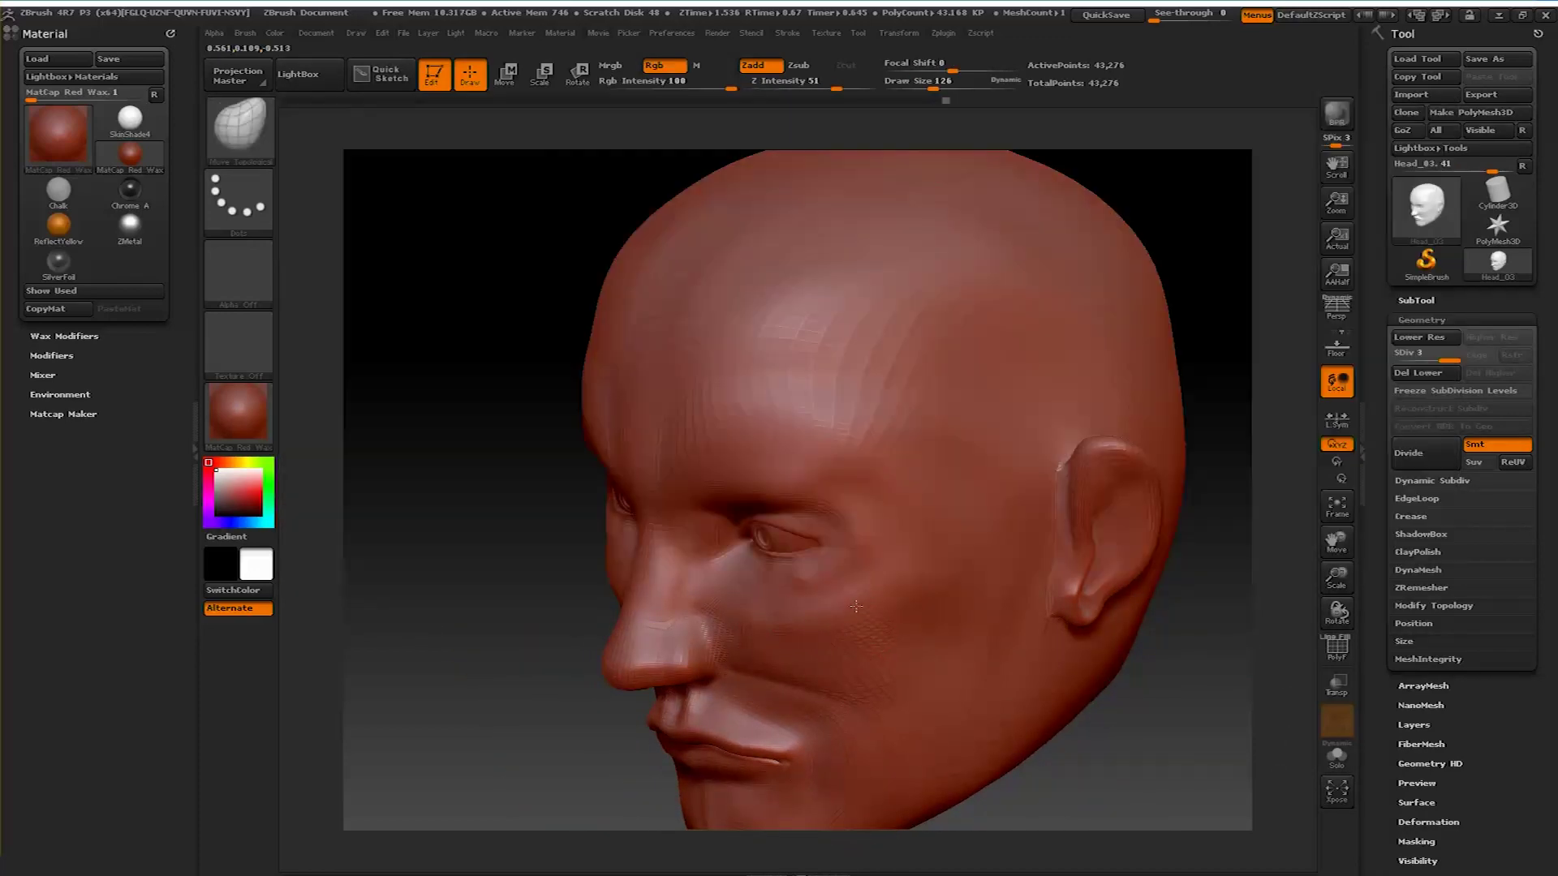
pyautogui.keyDown('shift'); pyautogui.moveTo(1205, 519); pyautogui.dragTo(1226, 342); pyautogui.keyUp('shift')
pyautogui.moveTo(918, 422); pyautogui.dragTo(1156, 163)
pyautogui.hotkey('ctrl', 's')
pyautogui.press('Return')
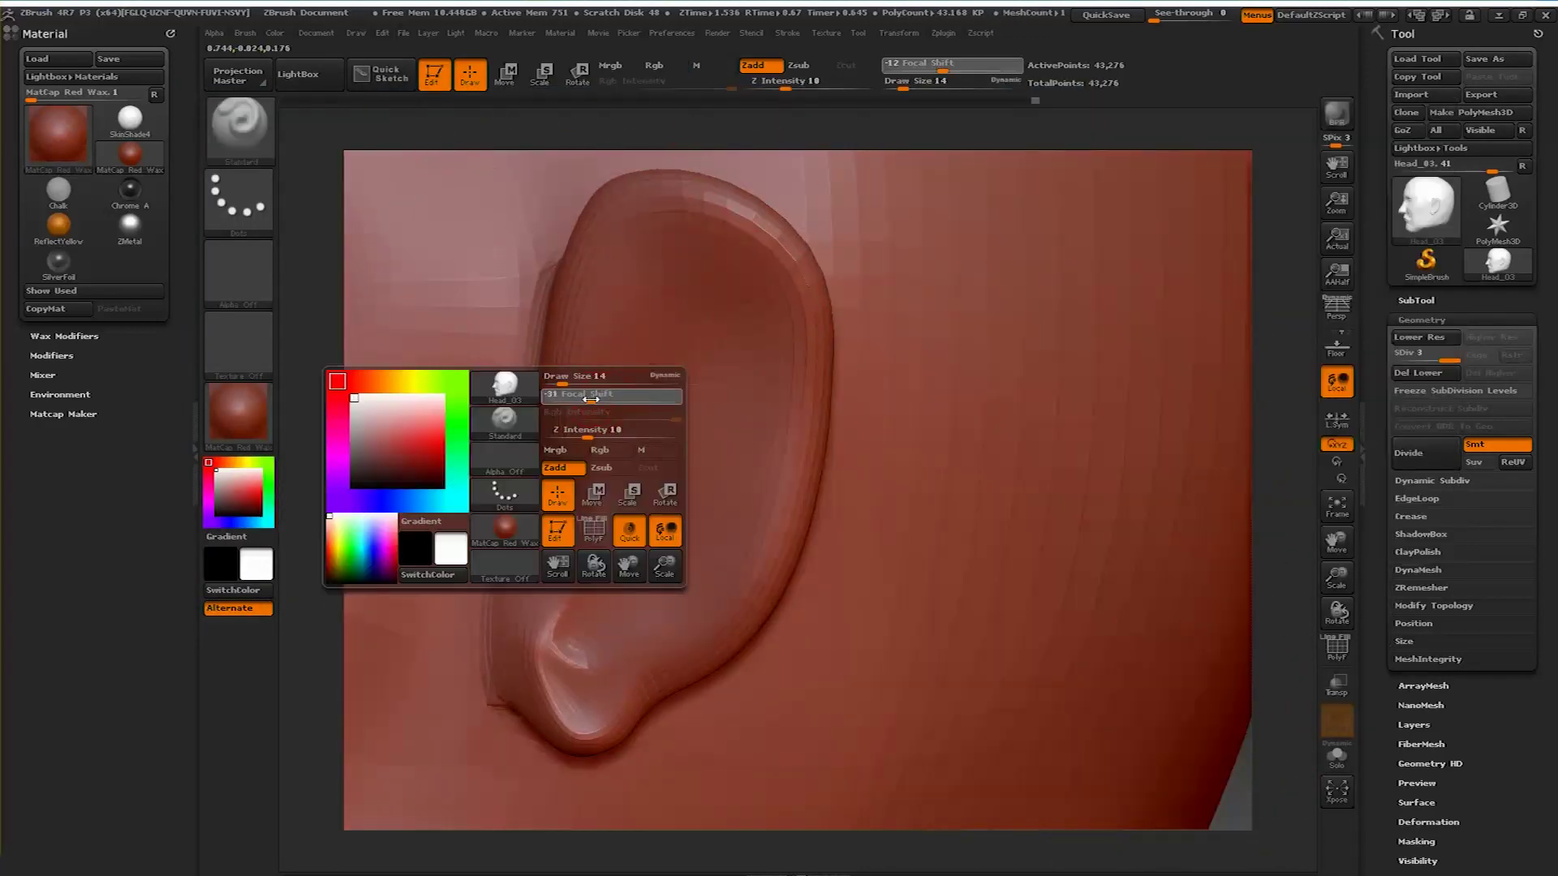
# Carve the ear folds with Standard, tuning focal shift (28, -52, -33) down to draw size 15
pyautogui.press('space')
pyautogui.moveTo(722, 382); pyautogui.dragTo(779, 382)
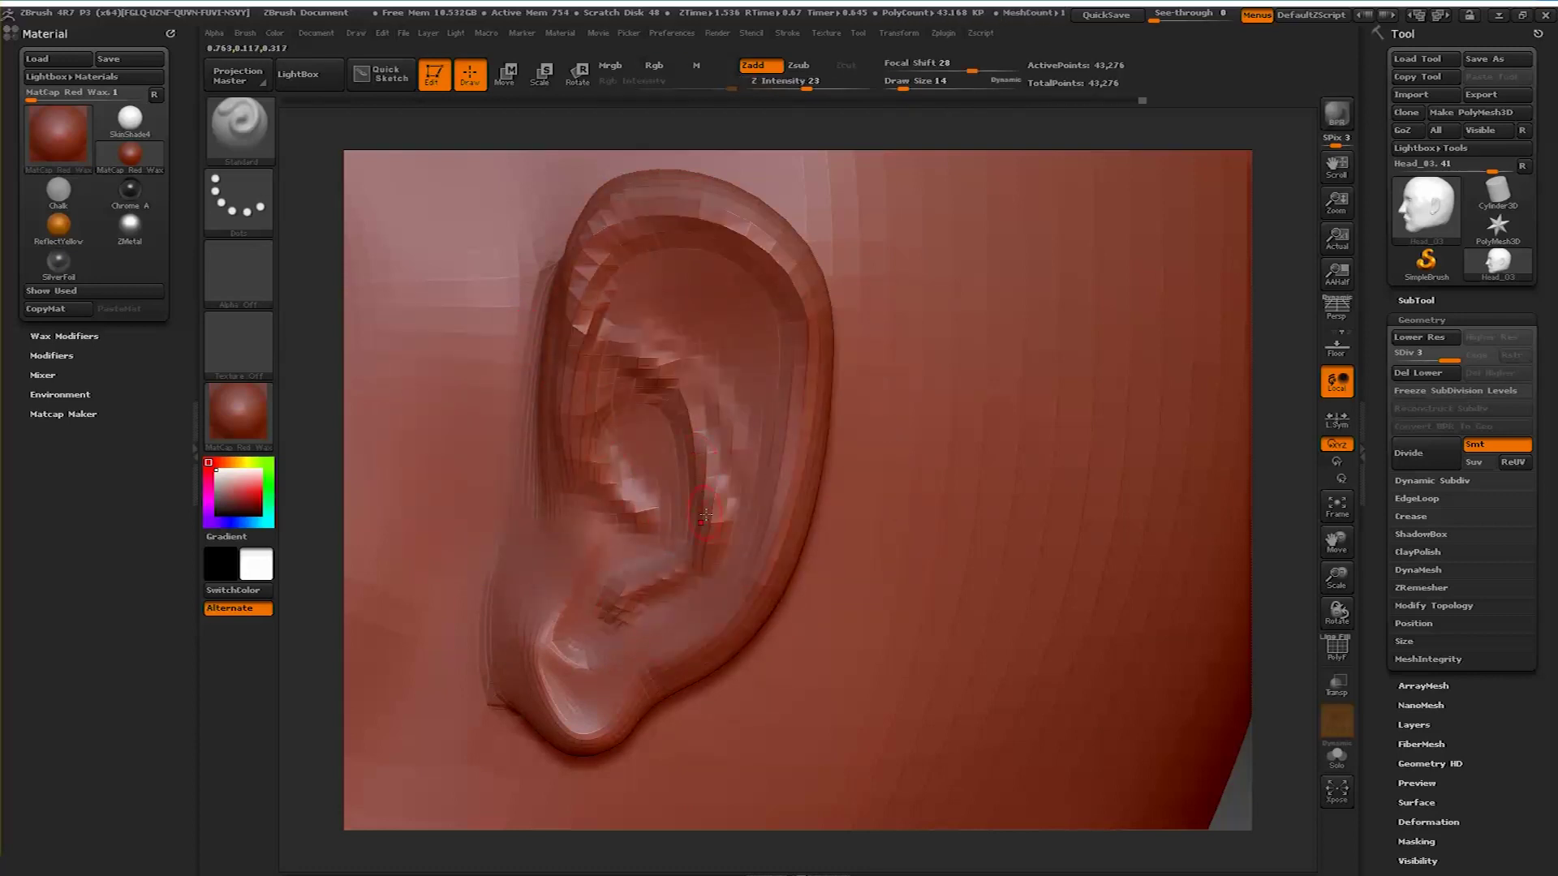
pyautogui.press('space')
pyautogui.moveTo(568, 463); pyautogui.dragTo(519, 462)
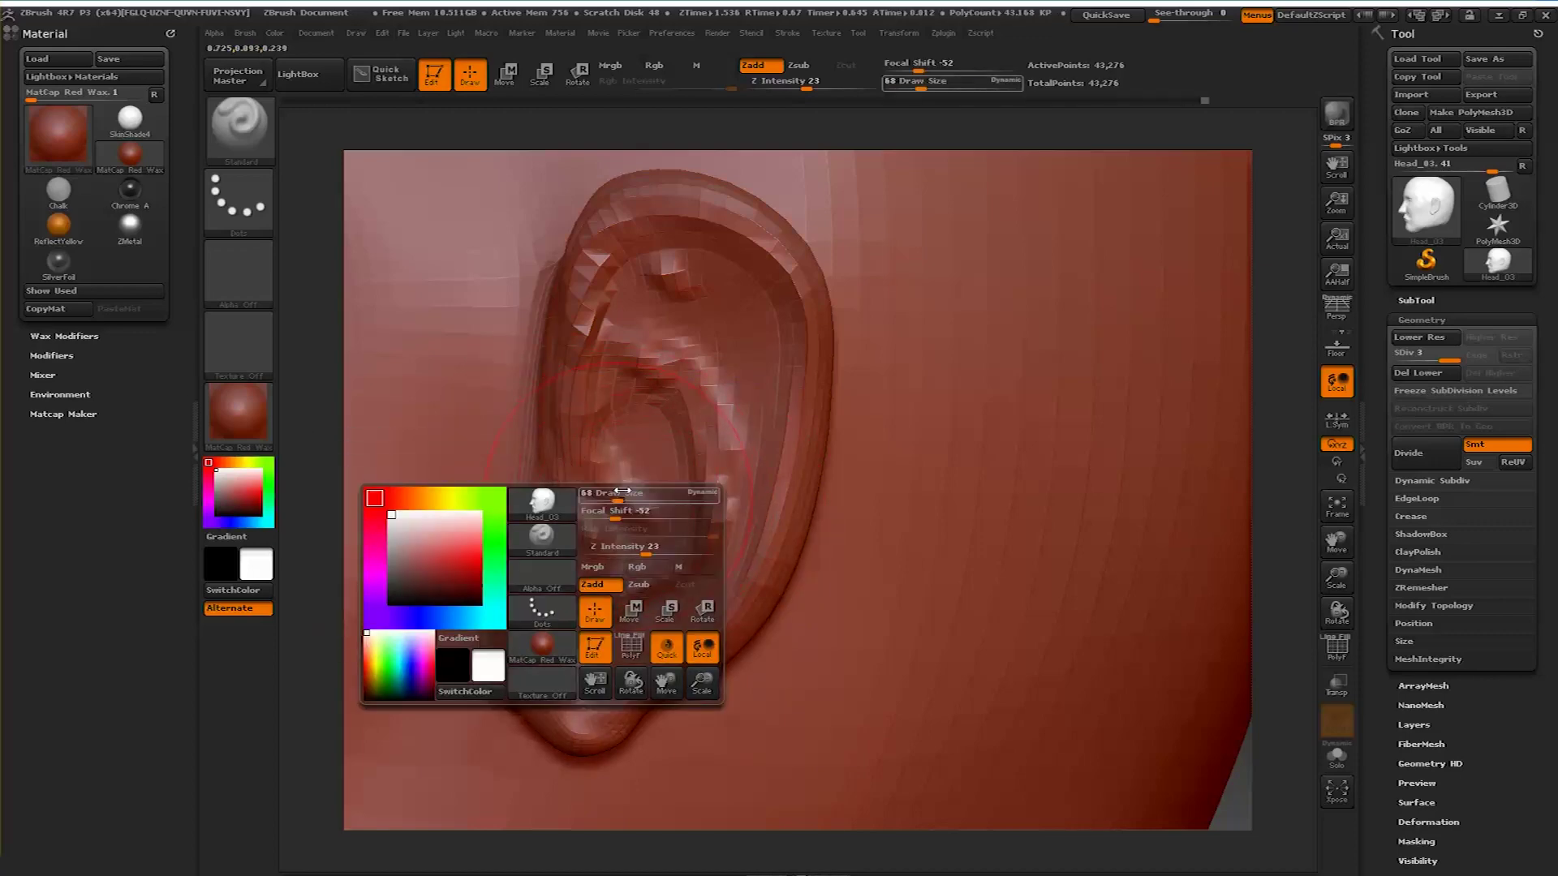
pyautogui.moveTo(806, 85); pyautogui.dragTo(791, 84)
pyautogui.moveTo(684, 390)
pyautogui.mouseDown()
pyautogui.moveTo(1263, 411)
pyautogui.moveTo(1186, 574)
pyautogui.moveTo(584, 503)
pyautogui.moveTo(641, 459)
pyautogui.mouseUp()
pyautogui.press('space')
pyautogui.moveTo(617, 474)
pyautogui.mouseDown()
pyautogui.moveTo(690, 464)
pyautogui.moveTo(744, 506)
pyautogui.mouseUp()
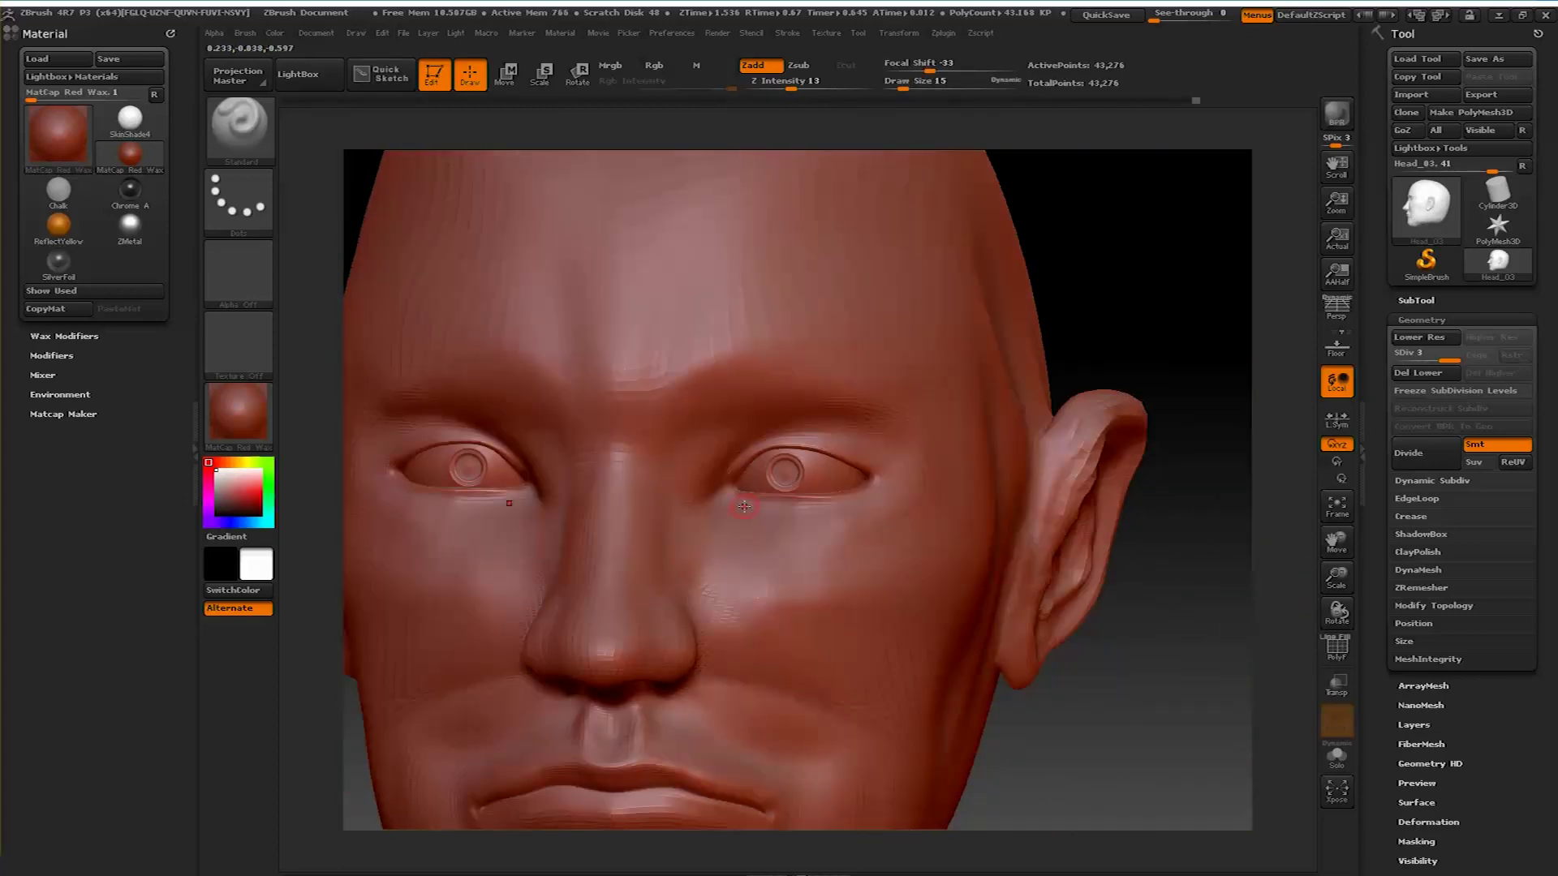
# Sculpt soft ridges under the eye at draw size 35, Z intensity 8
pyautogui.moveTo(1145, 623)
pyautogui.mouseDown()
pyautogui.moveTo(1137, 761)
pyautogui.moveTo(458, 665)
pyautogui.mouseUp()
pyautogui.press('space')
pyautogui.moveTo(552, 641); pyautogui.dragTo(584, 641)
pyautogui.moveTo(552, 661); pyautogui.dragTo(535, 661)
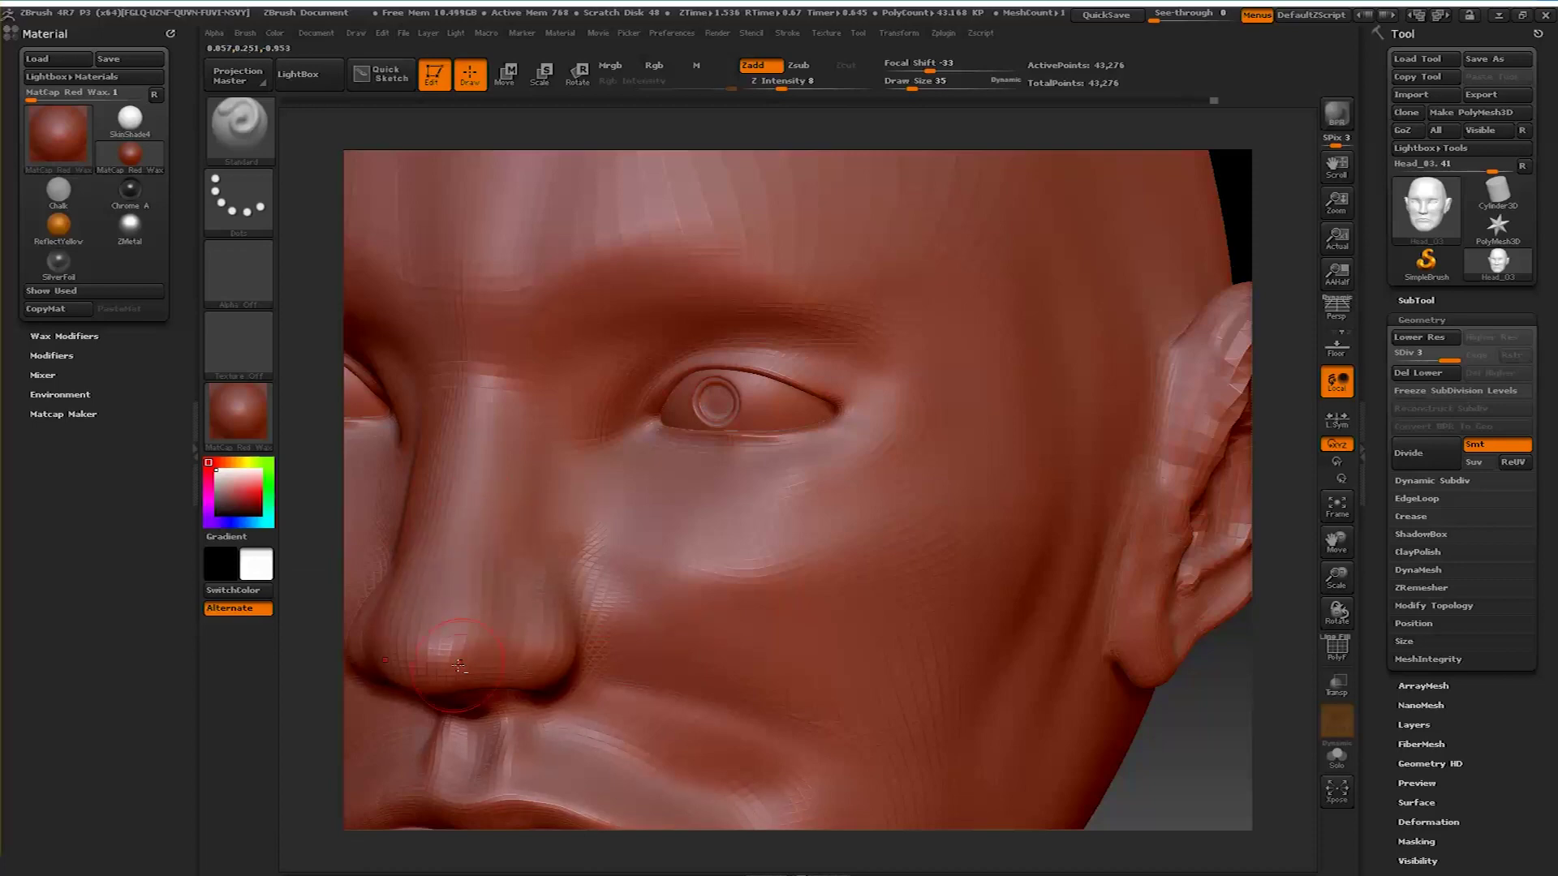
pyautogui.moveTo(584, 711); pyautogui.dragTo(653, 454)
pyautogui.press('space')
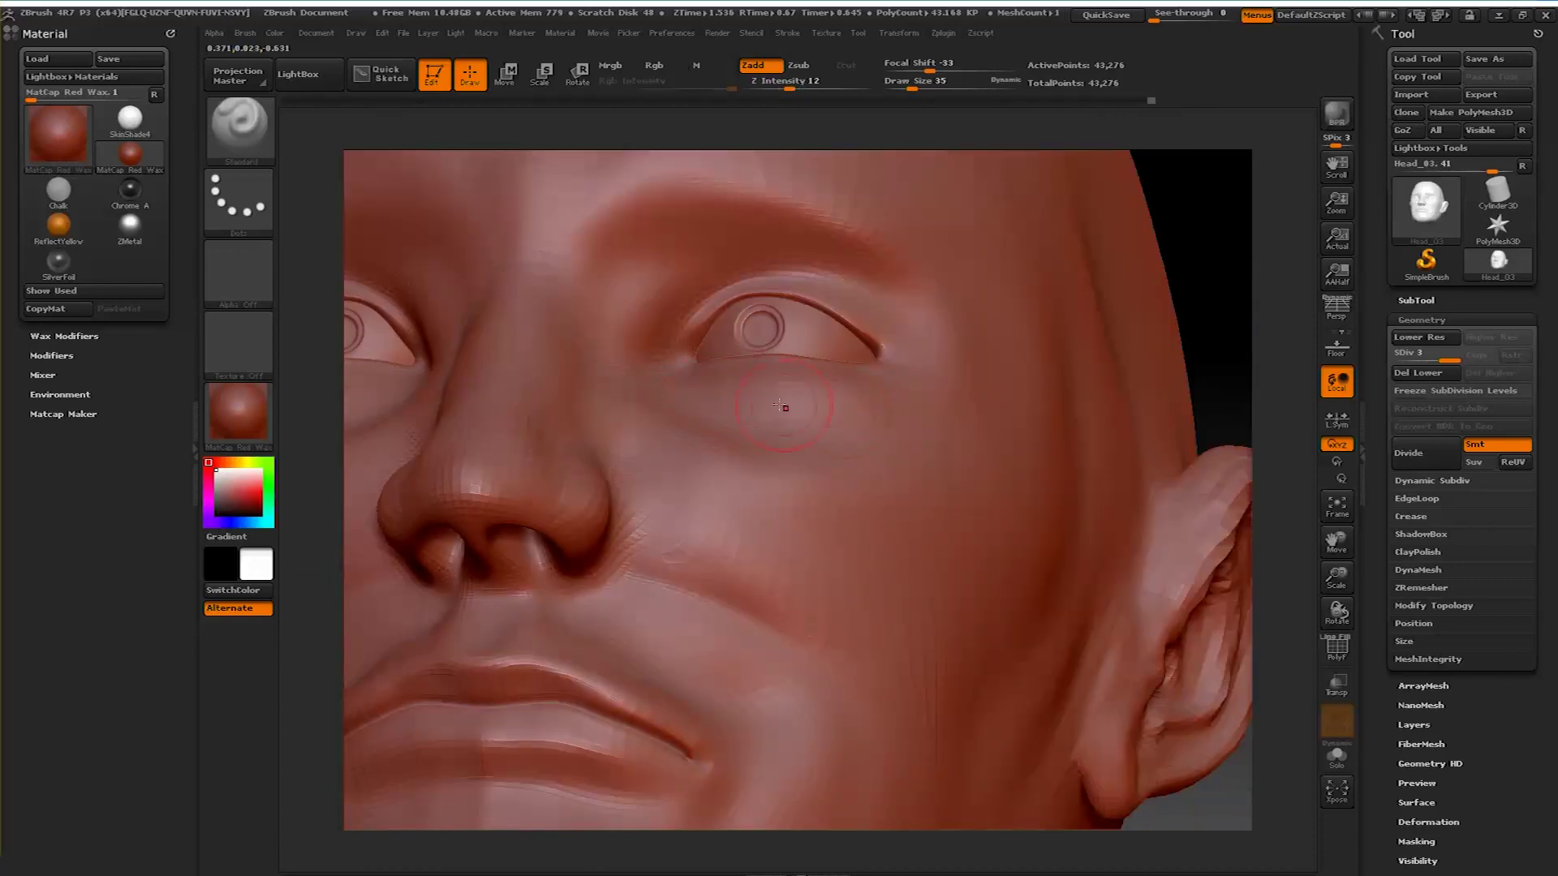
pyautogui.moveTo(780, 406); pyautogui.dragTo(836, 406)
# Refine the brow and cheeks with draw size 65 and Z intensity 6
pyautogui.press('space')
pyautogui.moveTo(568, 641); pyautogui.dragTo(617, 641)
pyautogui.moveTo(568, 661); pyautogui.dragTo(544, 662)
pyautogui.moveTo(812, 455)
pyautogui.mouseDown()
pyautogui.moveTo(740, 452)
pyautogui.moveTo(697, 422)
pyautogui.mouseUp()
pyautogui.press('space')
pyautogui.press('space')
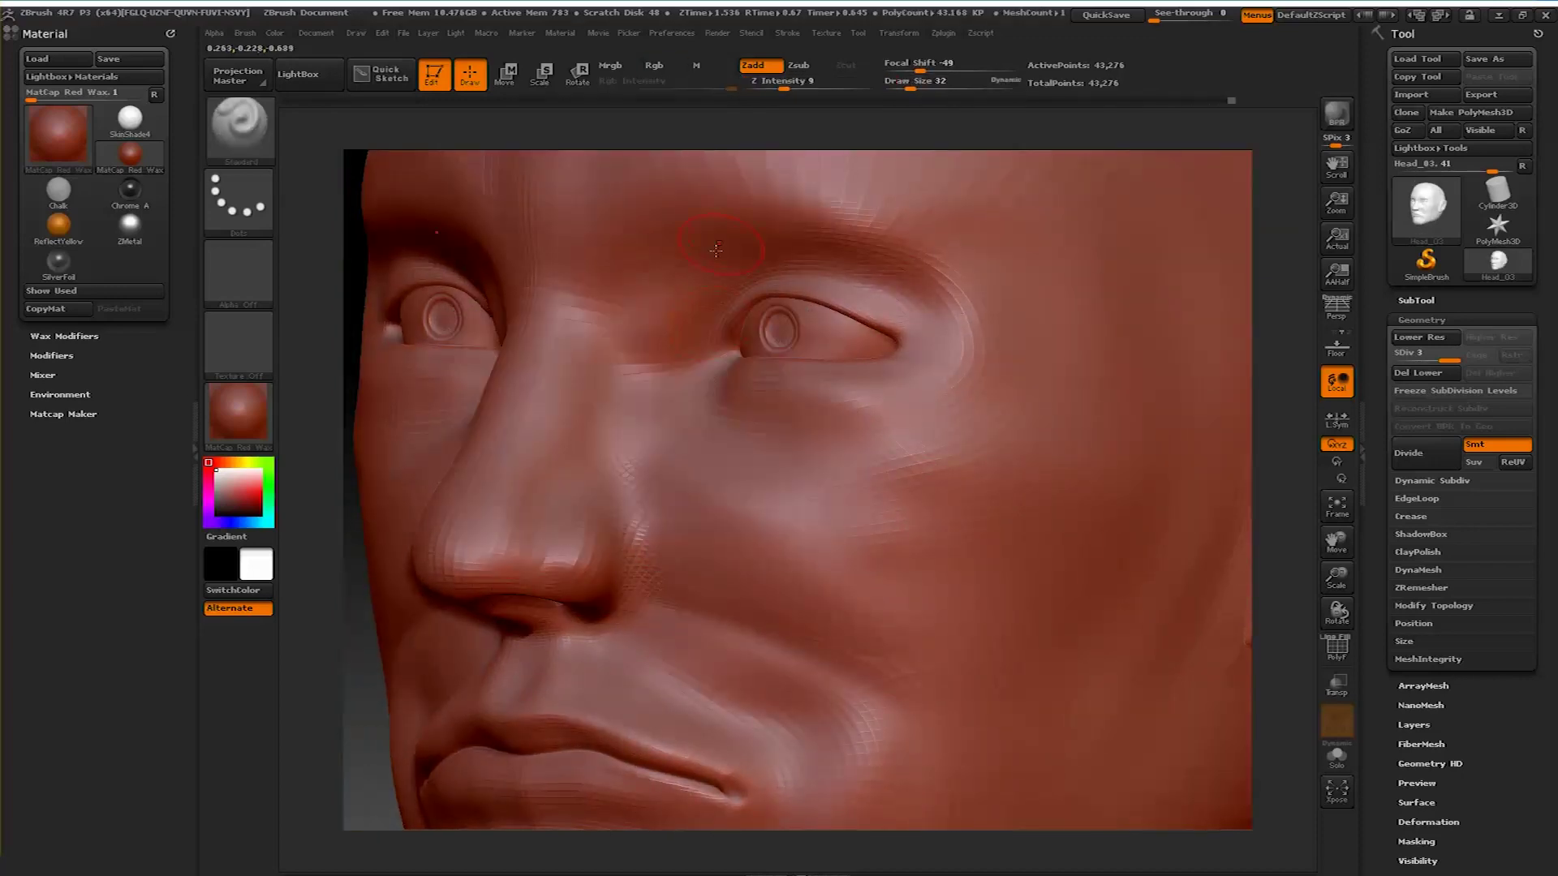
pyautogui.moveTo(714, 349); pyautogui.dragTo(734, 349)
# Broaden the lips, jaw and cheeks with Move Topological enlarged to draw size 264
pyautogui.moveTo(380, 729)
pyautogui.mouseDown()
pyautogui.moveTo(568, 714)
pyautogui.moveTo(730, 649)
pyautogui.moveTo(932, 442)
pyautogui.mouseUp()
pyautogui.moveTo(1095, 551)
pyautogui.mouseDown()
pyautogui.moveTo(1055, 614)
pyautogui.moveTo(1032, 463)
pyautogui.mouseUp()
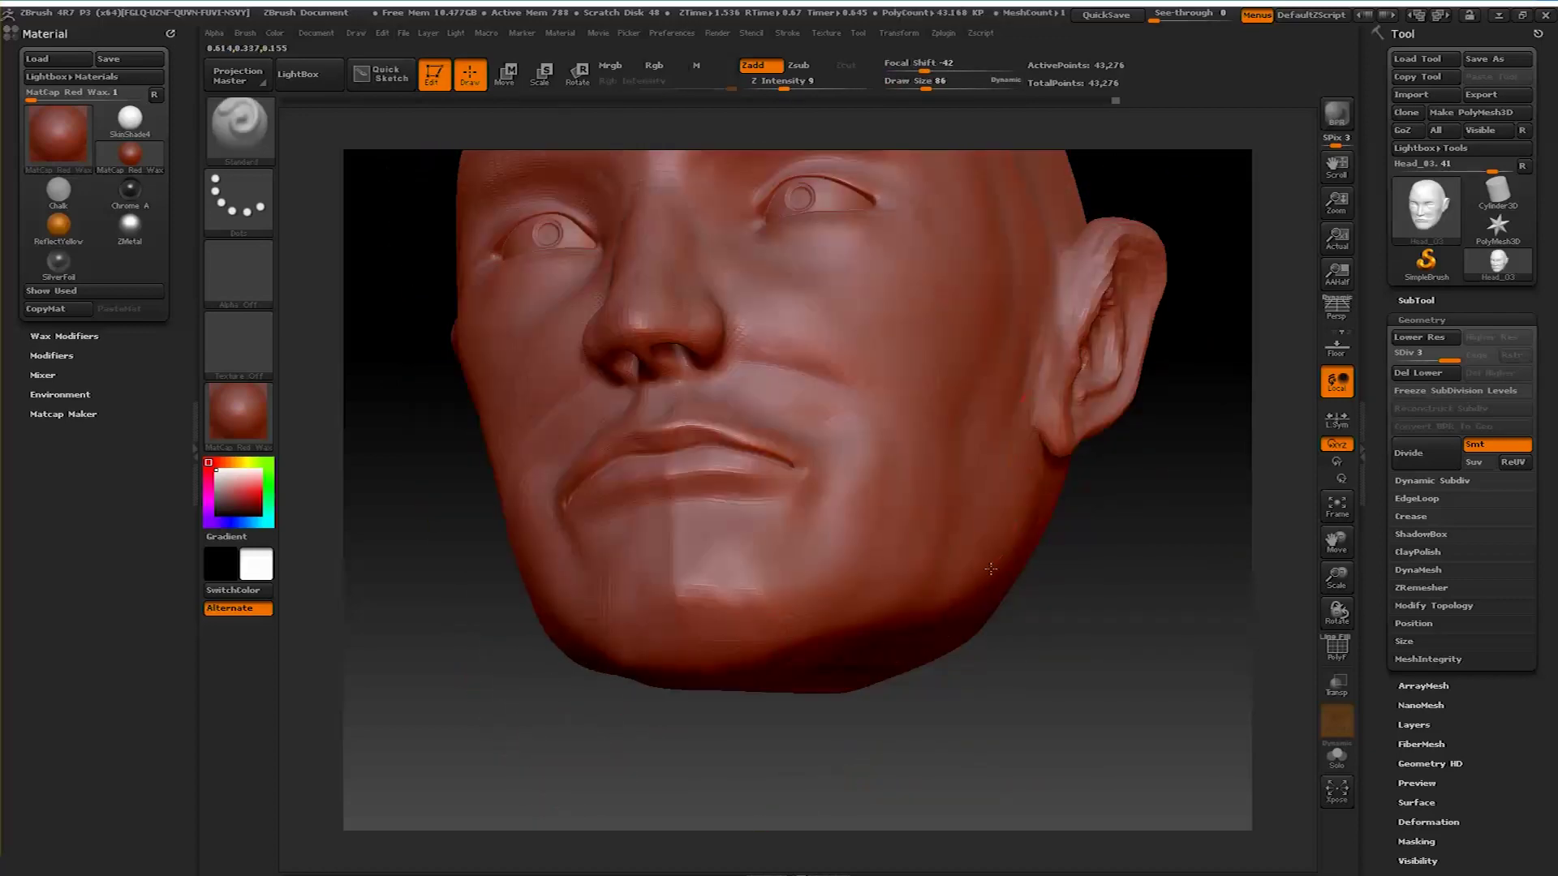
pyautogui.moveTo(838, 654)
pyautogui.mouseDown()
pyautogui.moveTo(1110, 673)
pyautogui.moveTo(1100, 682)
pyautogui.mouseUp()
pyautogui.press('b')
pyautogui.press('m')
pyautogui.press('t')
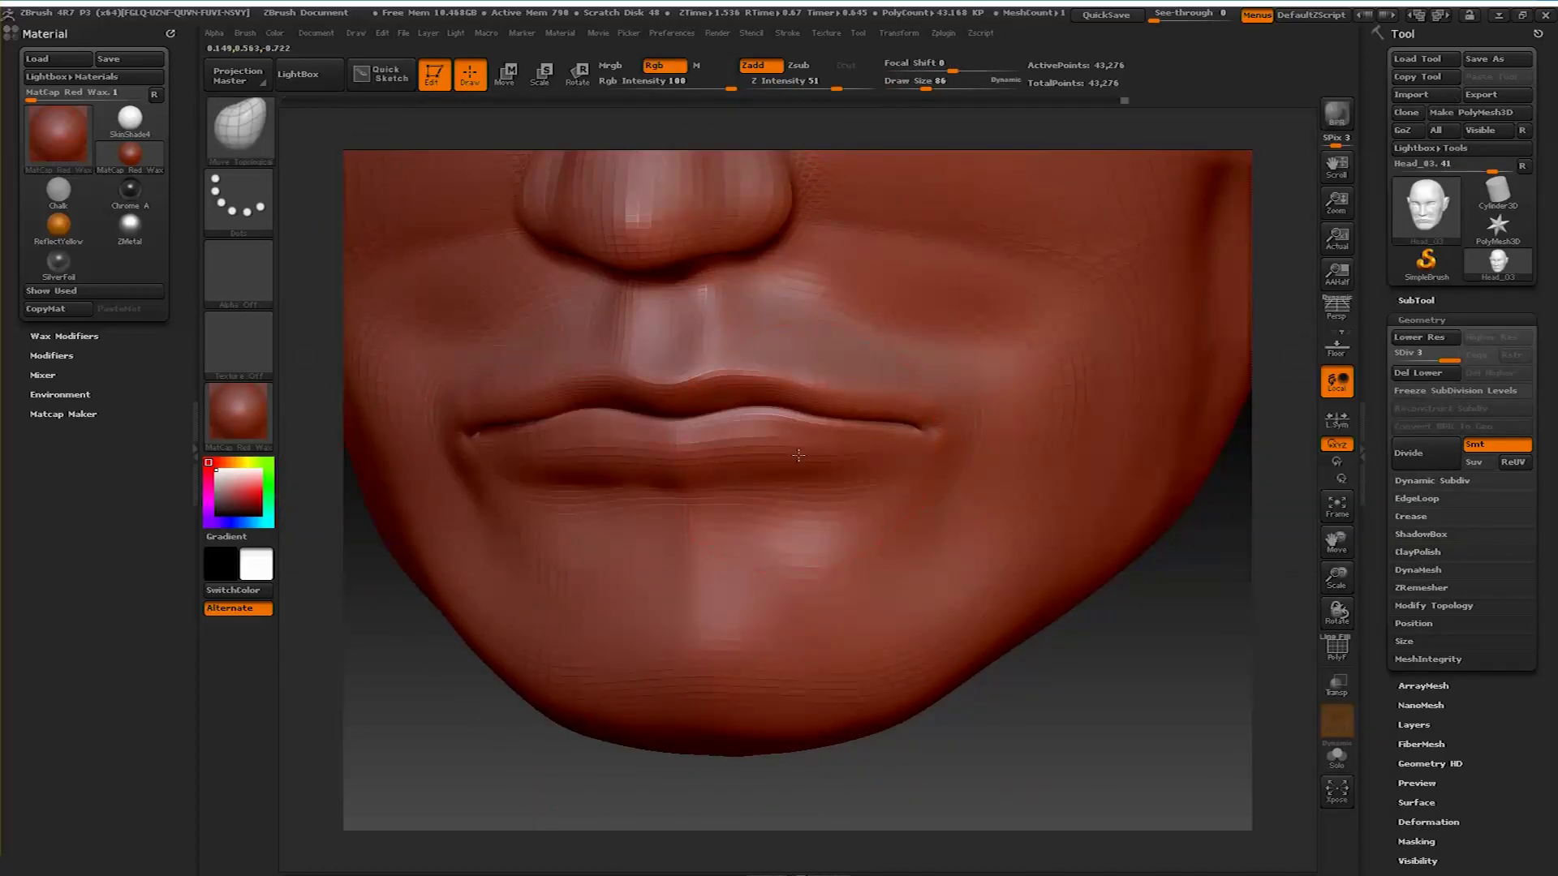
pyautogui.keyDown('alt'); pyautogui.moveTo(806, 486); pyautogui.dragTo(730, 320); pyautogui.keyUp('alt')
pyautogui.moveTo(1087, 633); pyautogui.dragTo(1105, 546)
pyautogui.press(']')
pyautogui.press(']')
pyautogui.press(']')
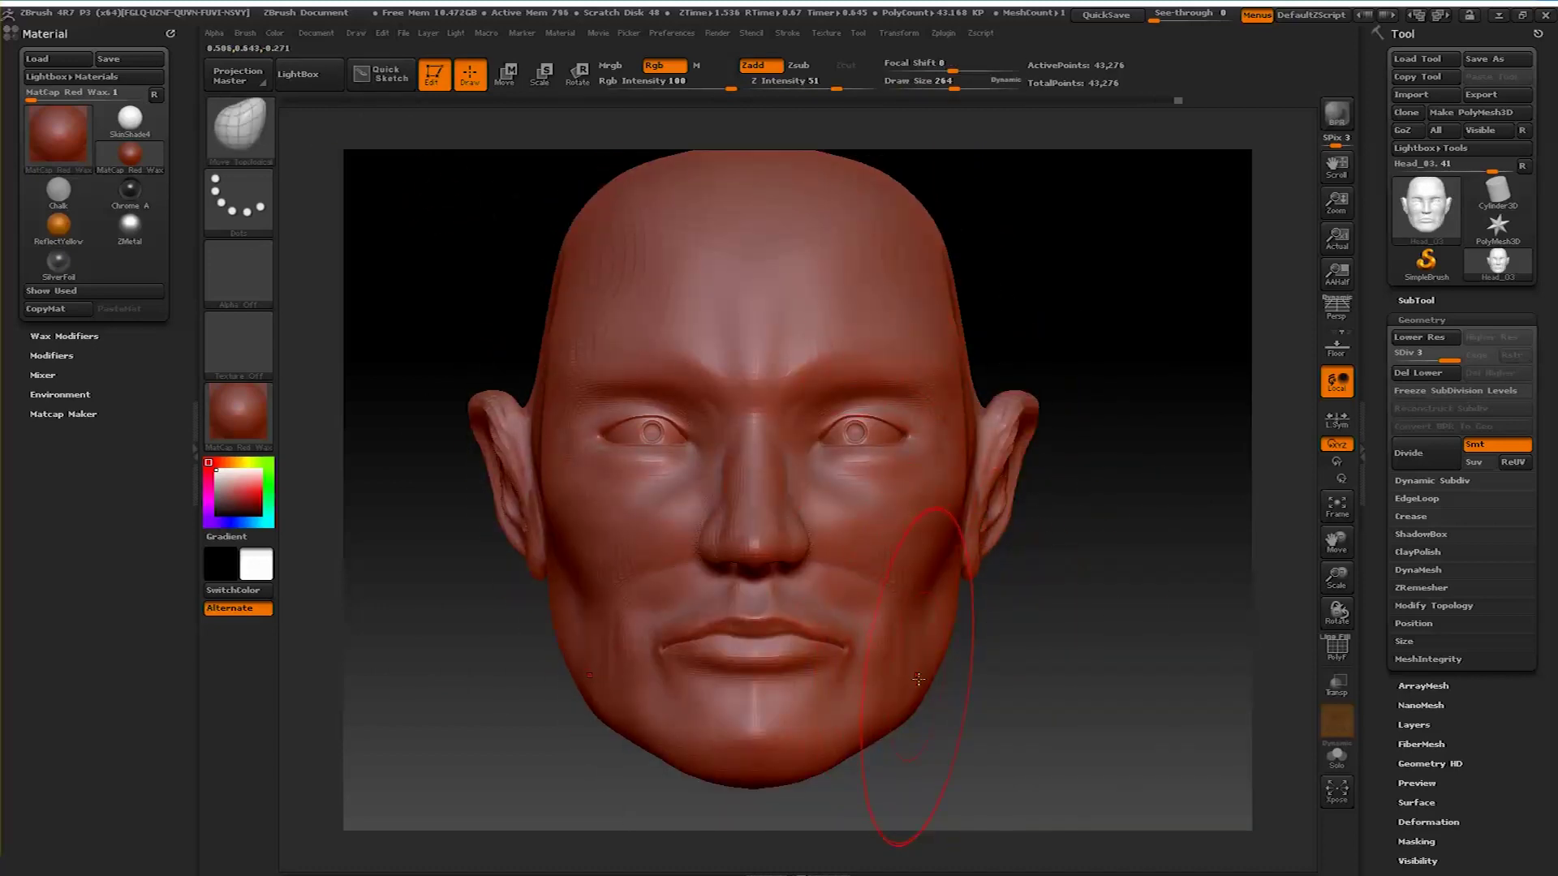
pyautogui.moveTo(1083, 598); pyautogui.dragTo(1080, 616)
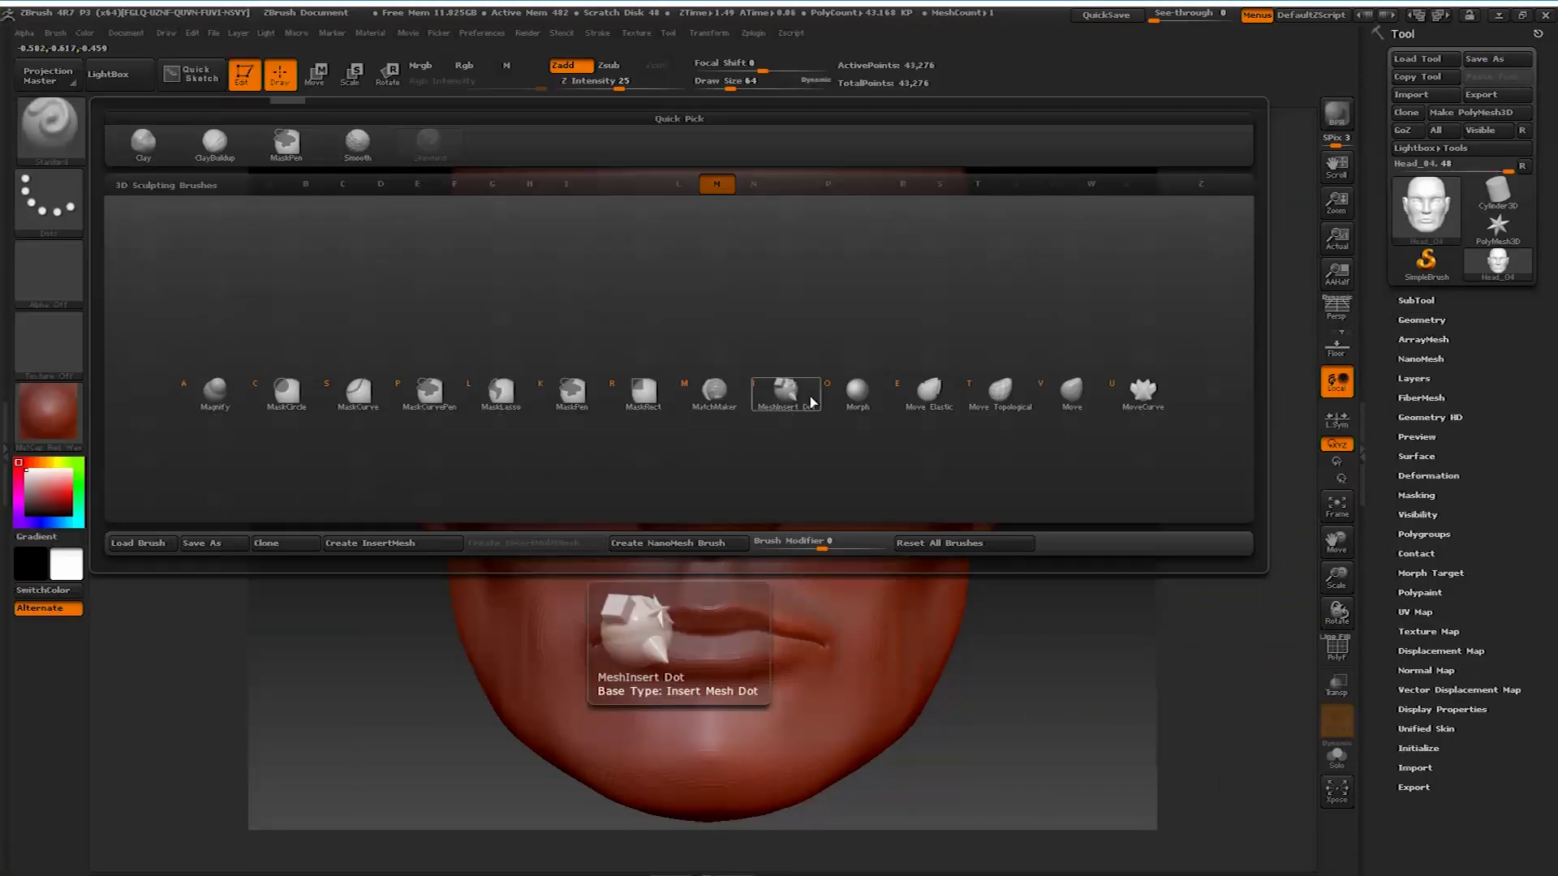
# Switch to the Standard brush and smooth the head's surface
pyautogui.press('t')
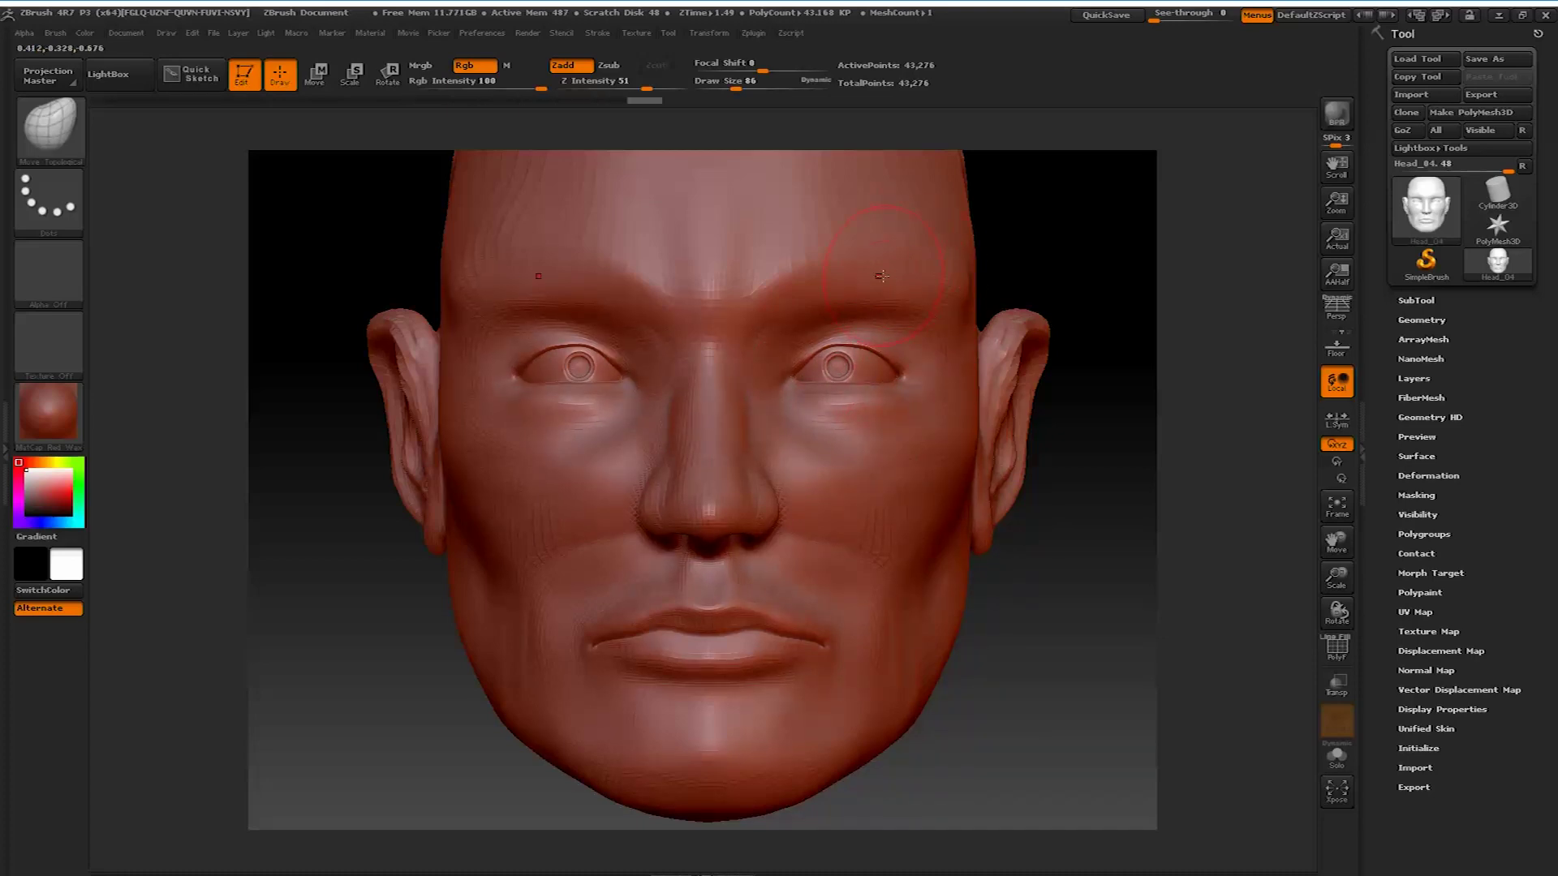
pyautogui.press('b')
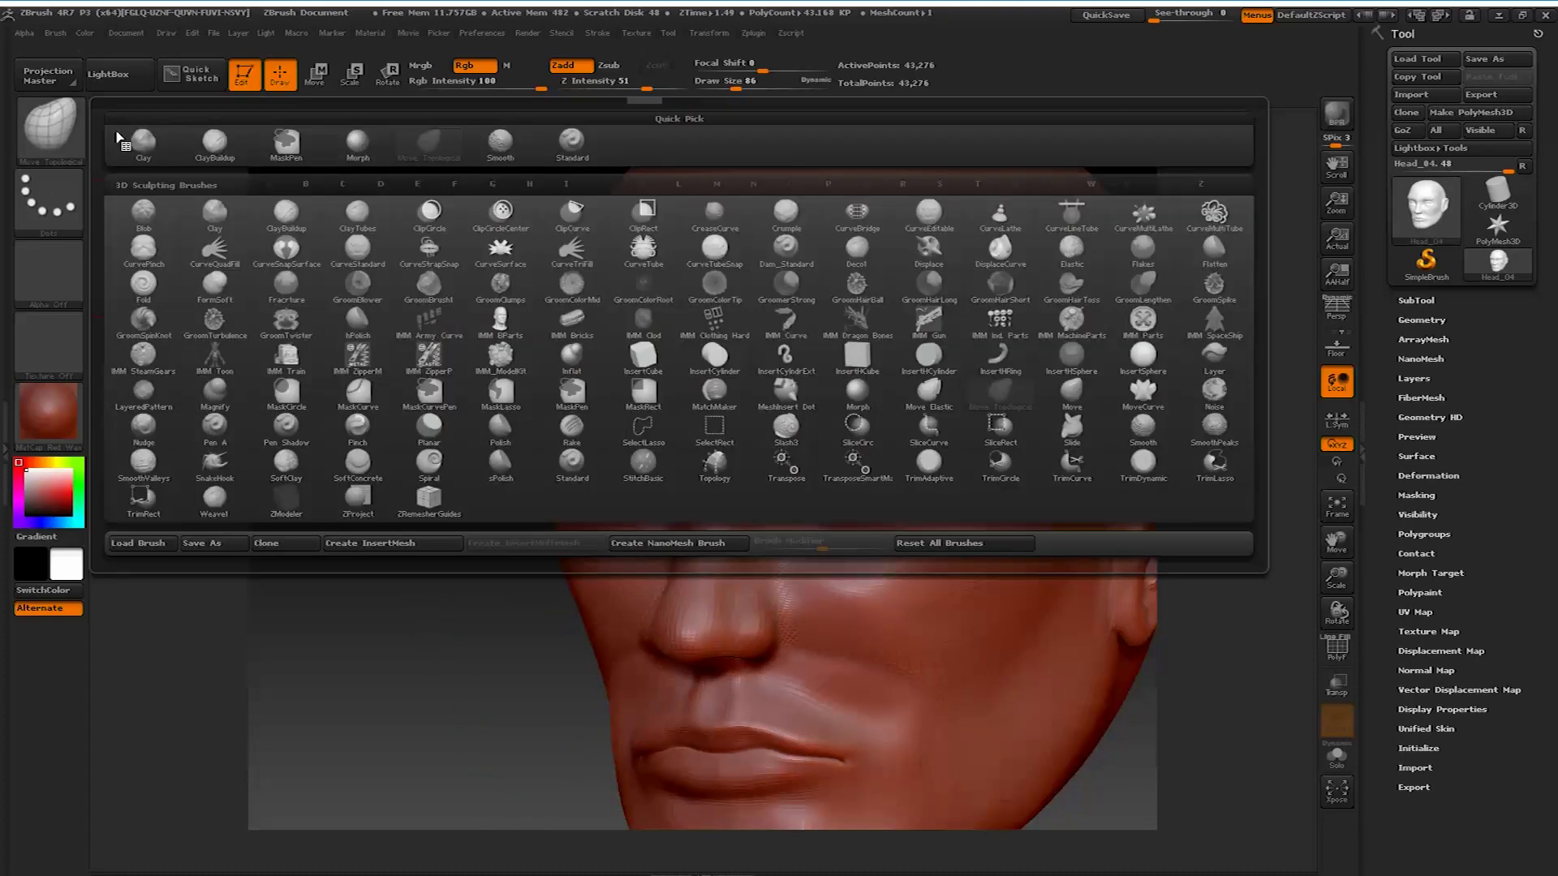
pyautogui.press('s')
pyautogui.press('t')
pyautogui.keyDown('shift'); pyautogui.moveTo(769, 111); pyautogui.dragTo(961, 358); pyautogui.keyUp('shift')
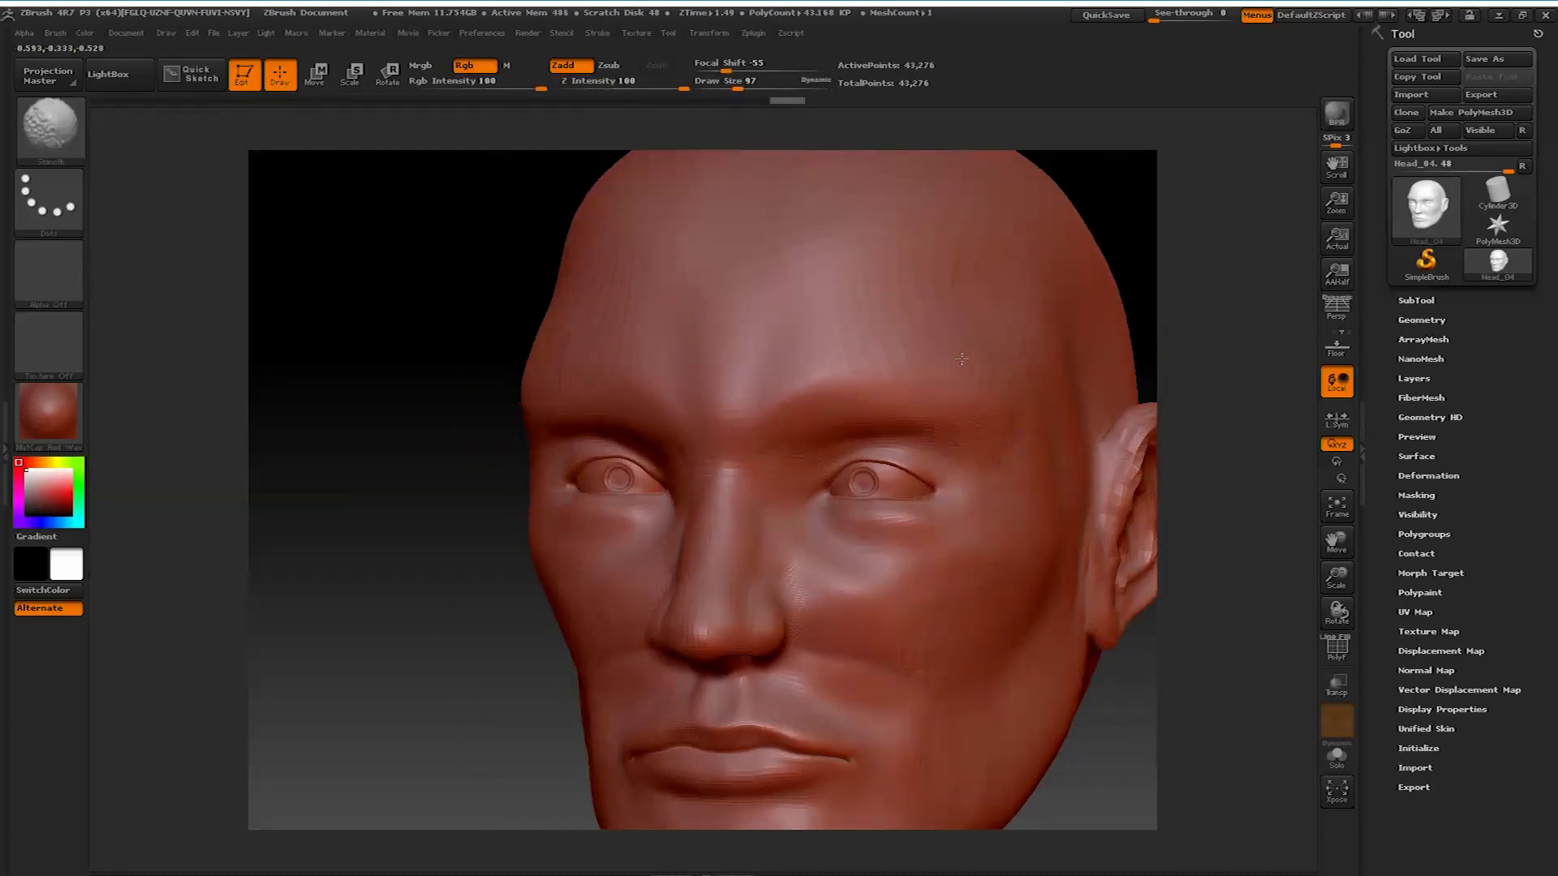
pyautogui.moveTo(856, 370)
pyautogui.keyDown('shift'); pyautogui.mouseDown()
pyautogui.moveTo(1087, 590)
pyautogui.moveTo(836, 690)
pyautogui.moveTo(817, 741)
pyautogui.moveTo(1126, 755)
pyautogui.moveTo(734, 591)
pyautogui.moveTo(1029, 668)
pyautogui.moveTo(932, 333)
pyautogui.mouseUp(); pyautogui.keyUp('shift')
# Refine the brow, nostrils and lips from close front, underside and profile views
pyautogui.keyDown('alt'); pyautogui.moveTo(1198, 323); pyautogui.dragTo(746, 465); pyautogui.keyUp('alt')
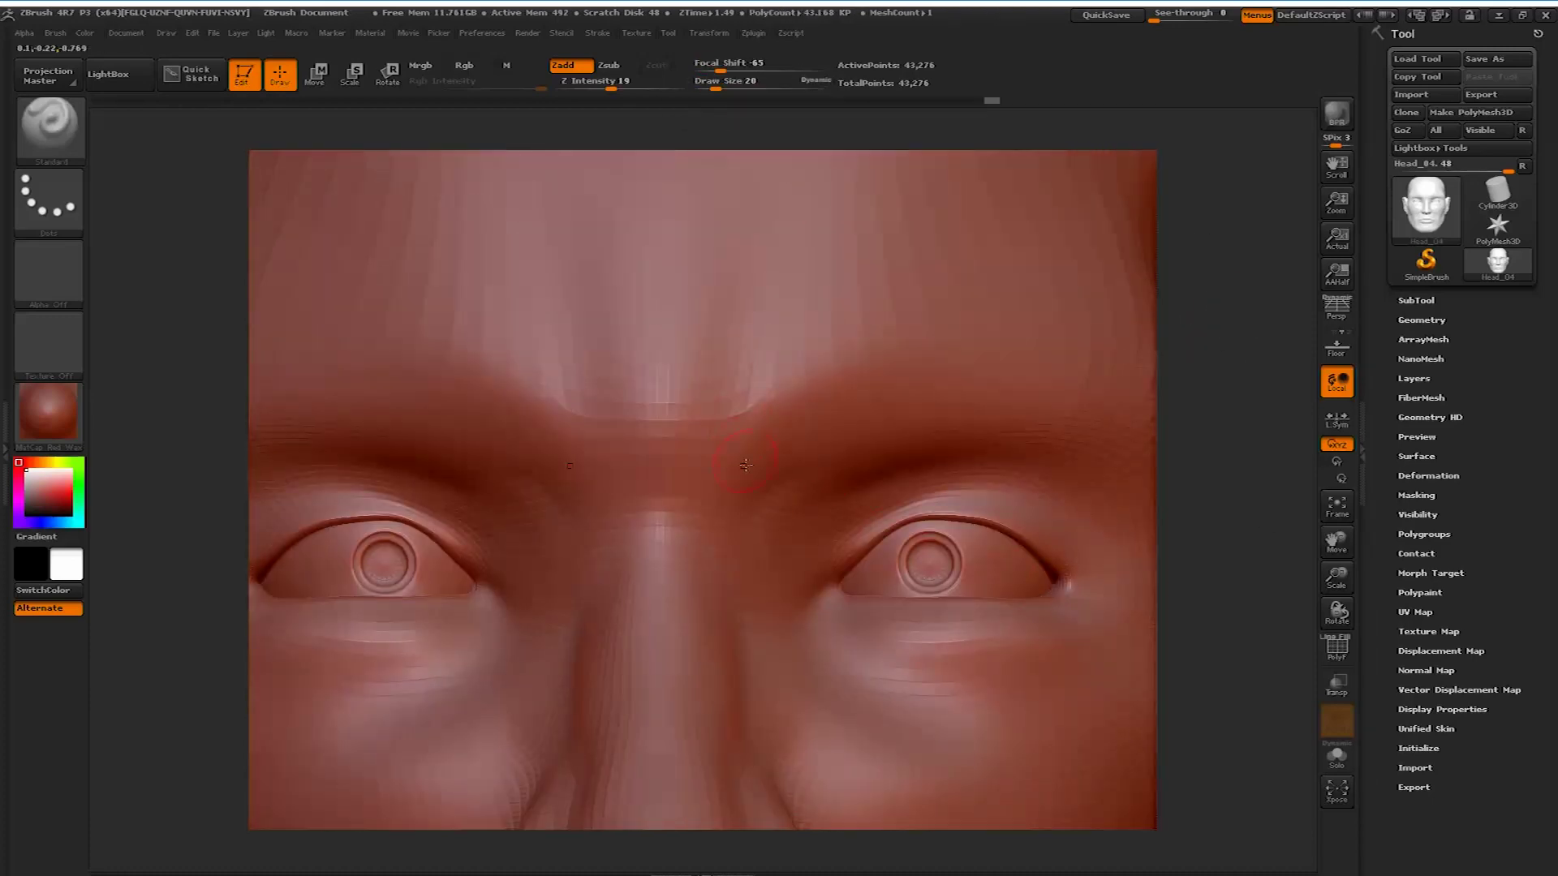
pyautogui.moveTo(717, 590)
pyautogui.mouseDown()
pyautogui.moveTo(932, 365)
pyautogui.moveTo(893, 422)
pyautogui.moveTo(707, 545)
pyautogui.moveTo(701, 481)
pyautogui.mouseUp()
pyautogui.press('space')
pyautogui.moveTo(624, 518); pyautogui.dragTo(590, 653)
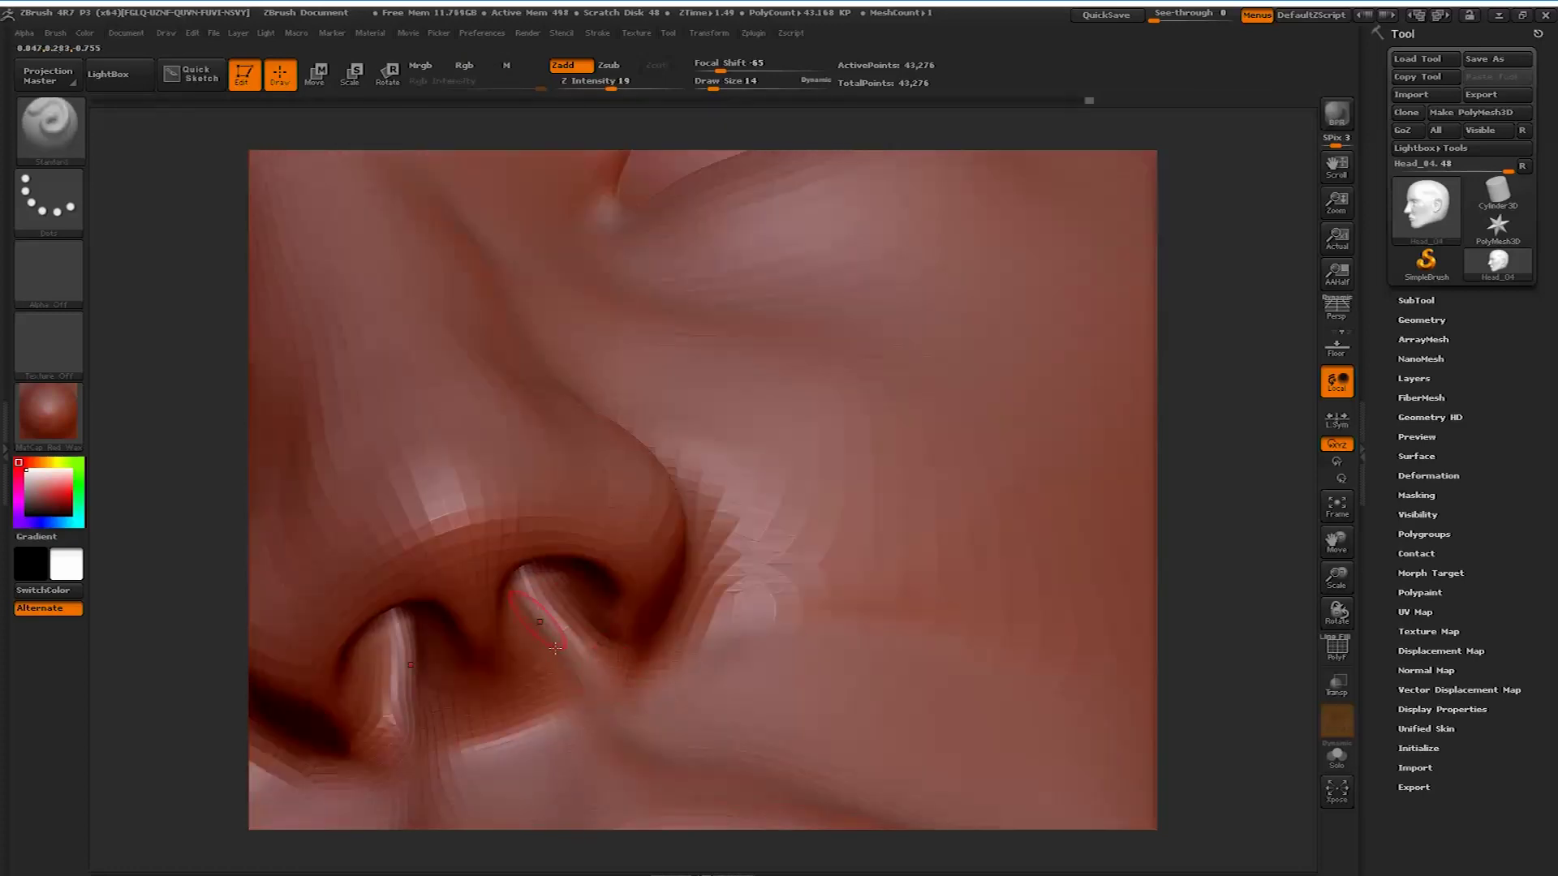
pyautogui.moveTo(1162, 562)
pyautogui.mouseDown()
pyautogui.moveTo(1200, 633)
pyautogui.moveTo(1257, 284)
pyautogui.moveTo(559, 554)
pyautogui.mouseUp()
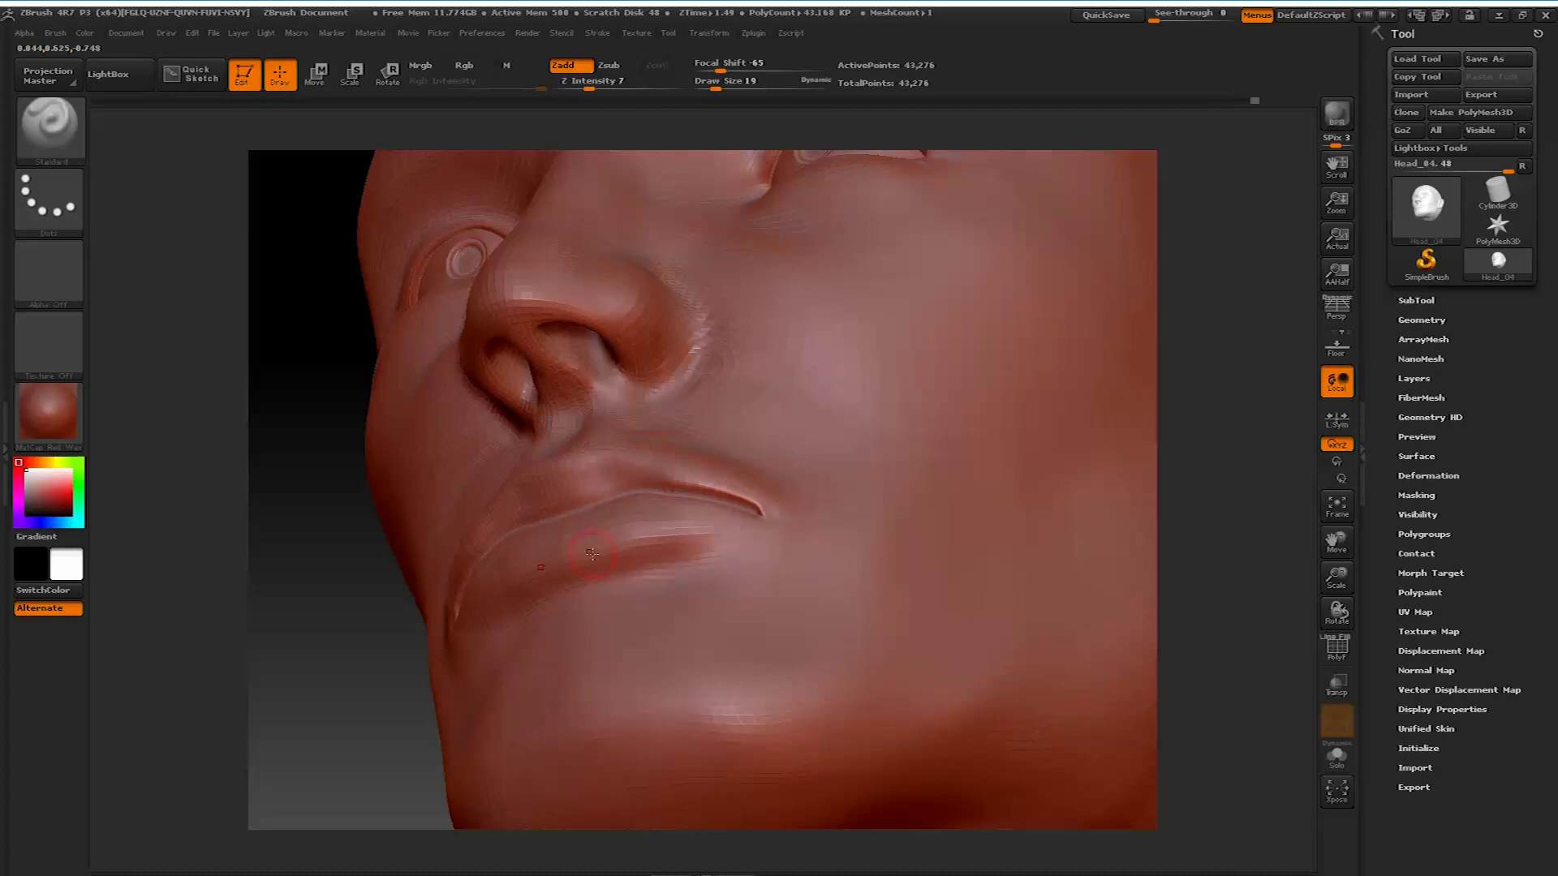
pyautogui.moveTo(357, 649); pyautogui.dragTo(776, 487)
pyautogui.moveTo(454, 552)
pyautogui.mouseDown()
pyautogui.moveTo(438, 557)
pyautogui.moveTo(914, 503)
pyautogui.moveTo(562, 520)
pyautogui.mouseUp()
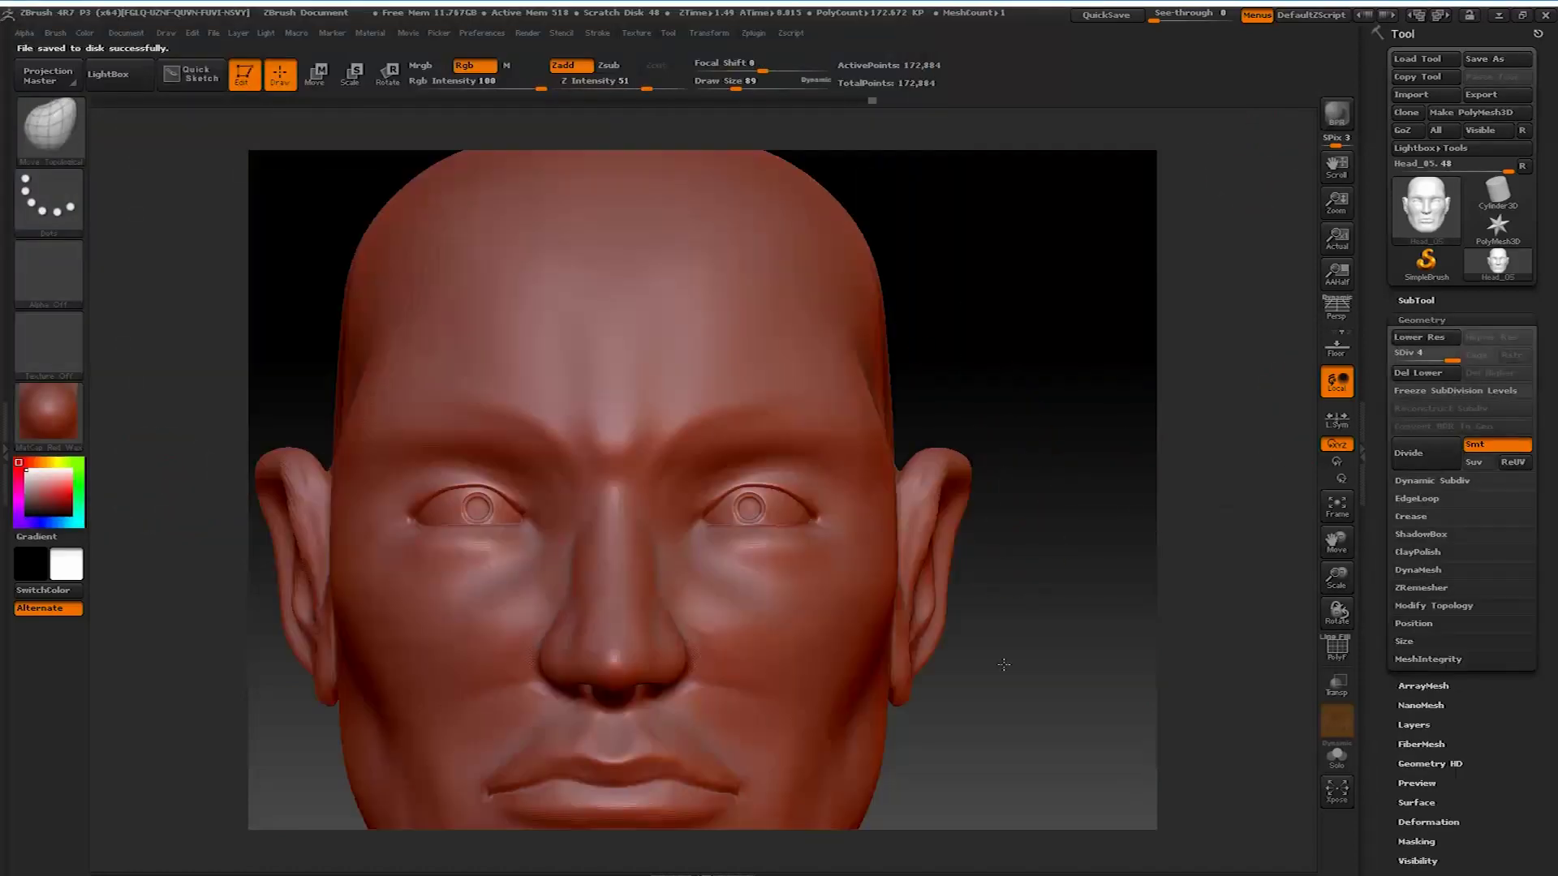
# Smooth the nose and mouth, then add a subdivision level with Ctrl+D
pyautogui.press('shift')
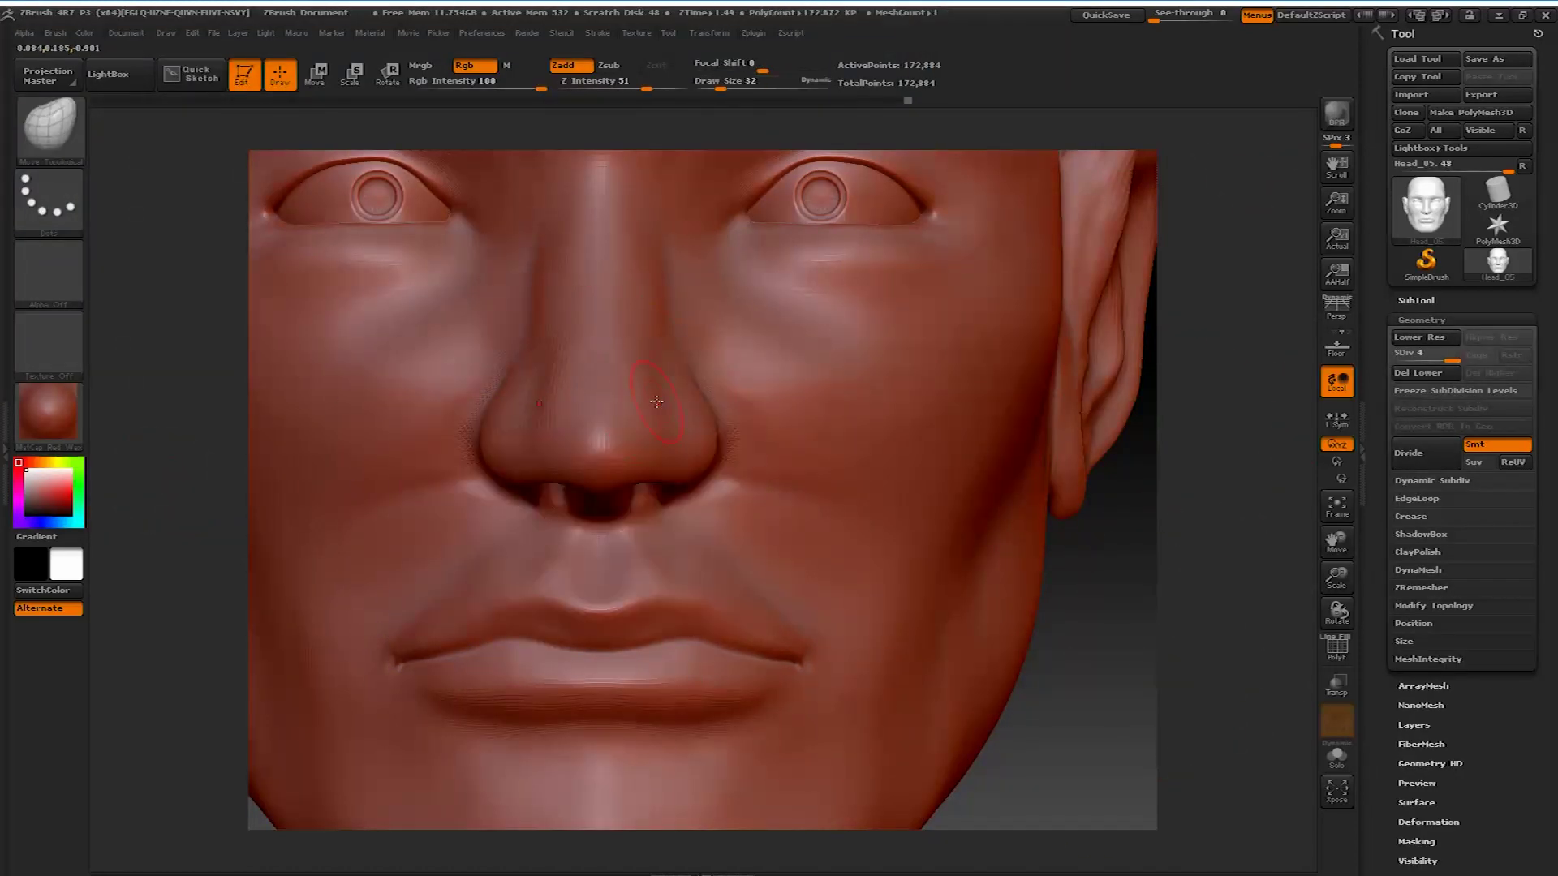
pyautogui.moveTo(656, 402)
pyautogui.mouseDown()
pyautogui.moveTo(451, 561)
pyautogui.moveTo(624, 176)
pyautogui.mouseUp()
pyautogui.hotkey('ctrl', 'd')
pyautogui.moveTo(881, 484)
pyautogui.mouseDown()
pyautogui.moveTo(731, 405)
pyautogui.moveTo(51, 171)
pyautogui.mouseUp()
# Choose the FreeHand stroke with adjusted focal shift and a small brush, size 5 then 24
pyautogui.click(50, 170)
pyautogui.click(279, 213)
pyautogui.press('space')
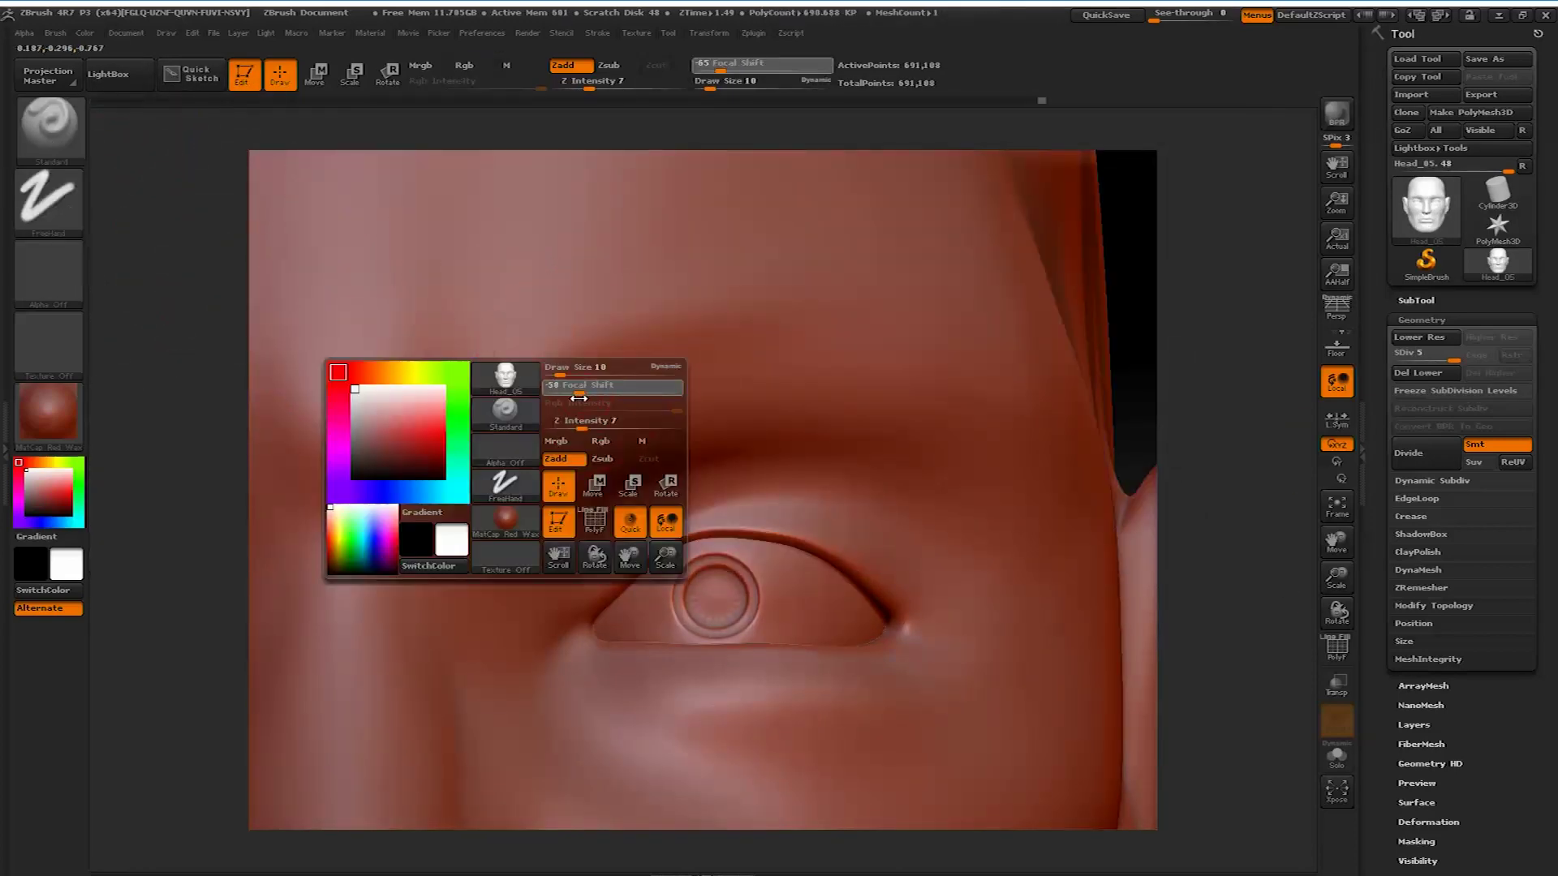
pyautogui.moveTo(568, 375); pyautogui.dragTo(535, 375)
pyautogui.keyDown('alt'); pyautogui.moveTo(617, 487); pyautogui.dragTo(762, 434); pyautogui.keyUp('alt')
pyautogui.press('space')
pyautogui.moveTo(666, 585); pyautogui.dragTo(627, 586)
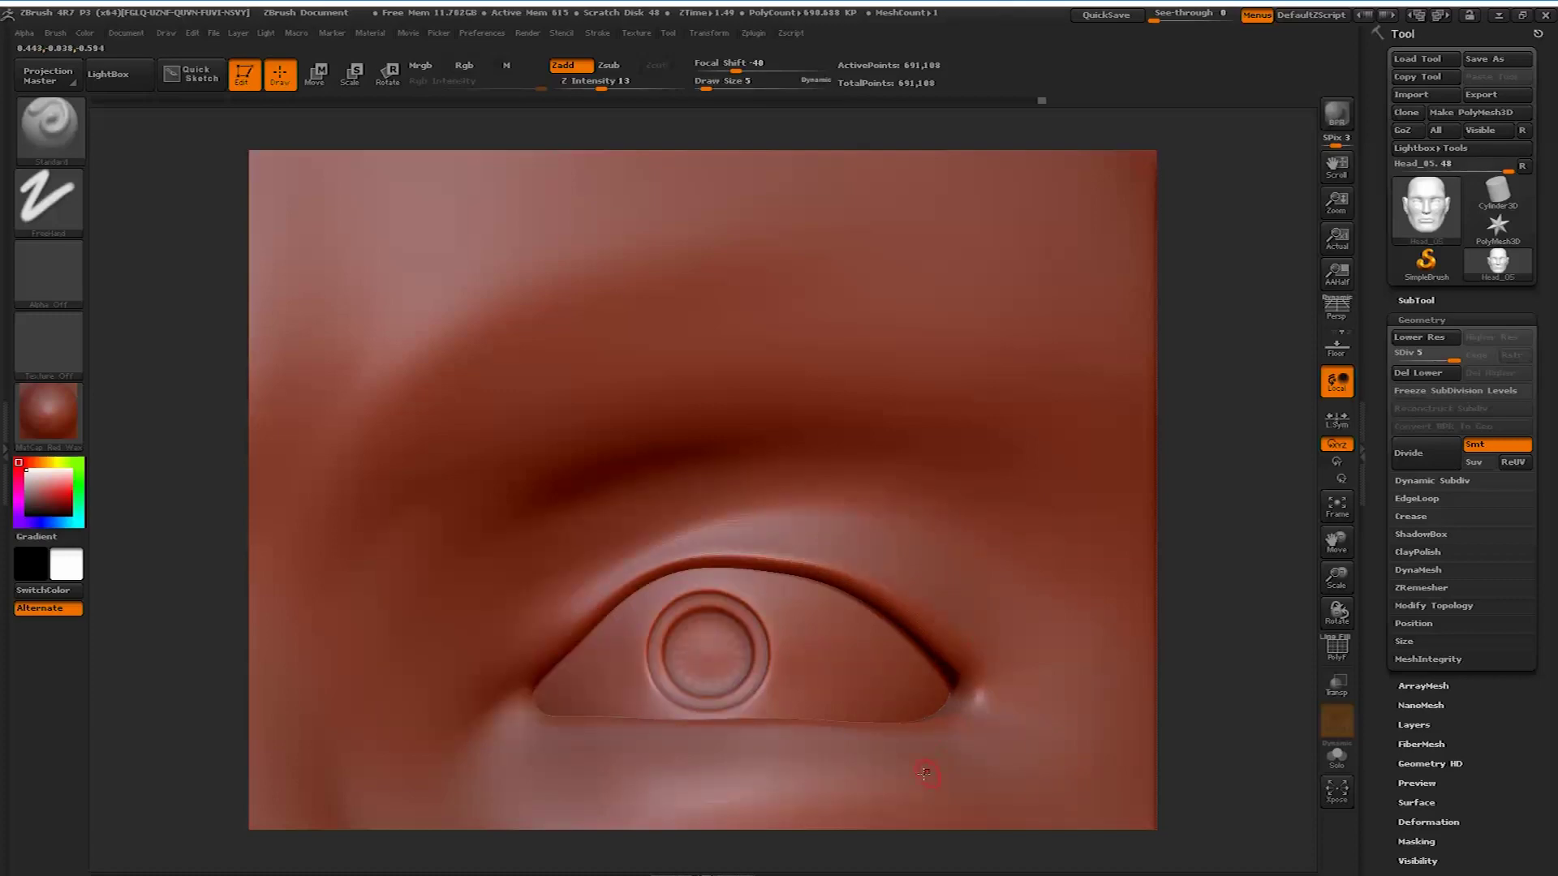
pyautogui.press('space')
pyautogui.moveTo(925, 774); pyautogui.dragTo(974, 773)
pyautogui.moveTo(812, 689)
pyautogui.keyDown('alt'); pyautogui.mouseDown()
pyautogui.moveTo(811, 617)
pyautogui.moveTo(844, 730)
pyautogui.mouseUp(); pyautogui.keyUp('alt')
# Set an eyebrow alpha, Dots stroke and Clay brush, and test a stroke along the brow
pyautogui.click(48, 272)
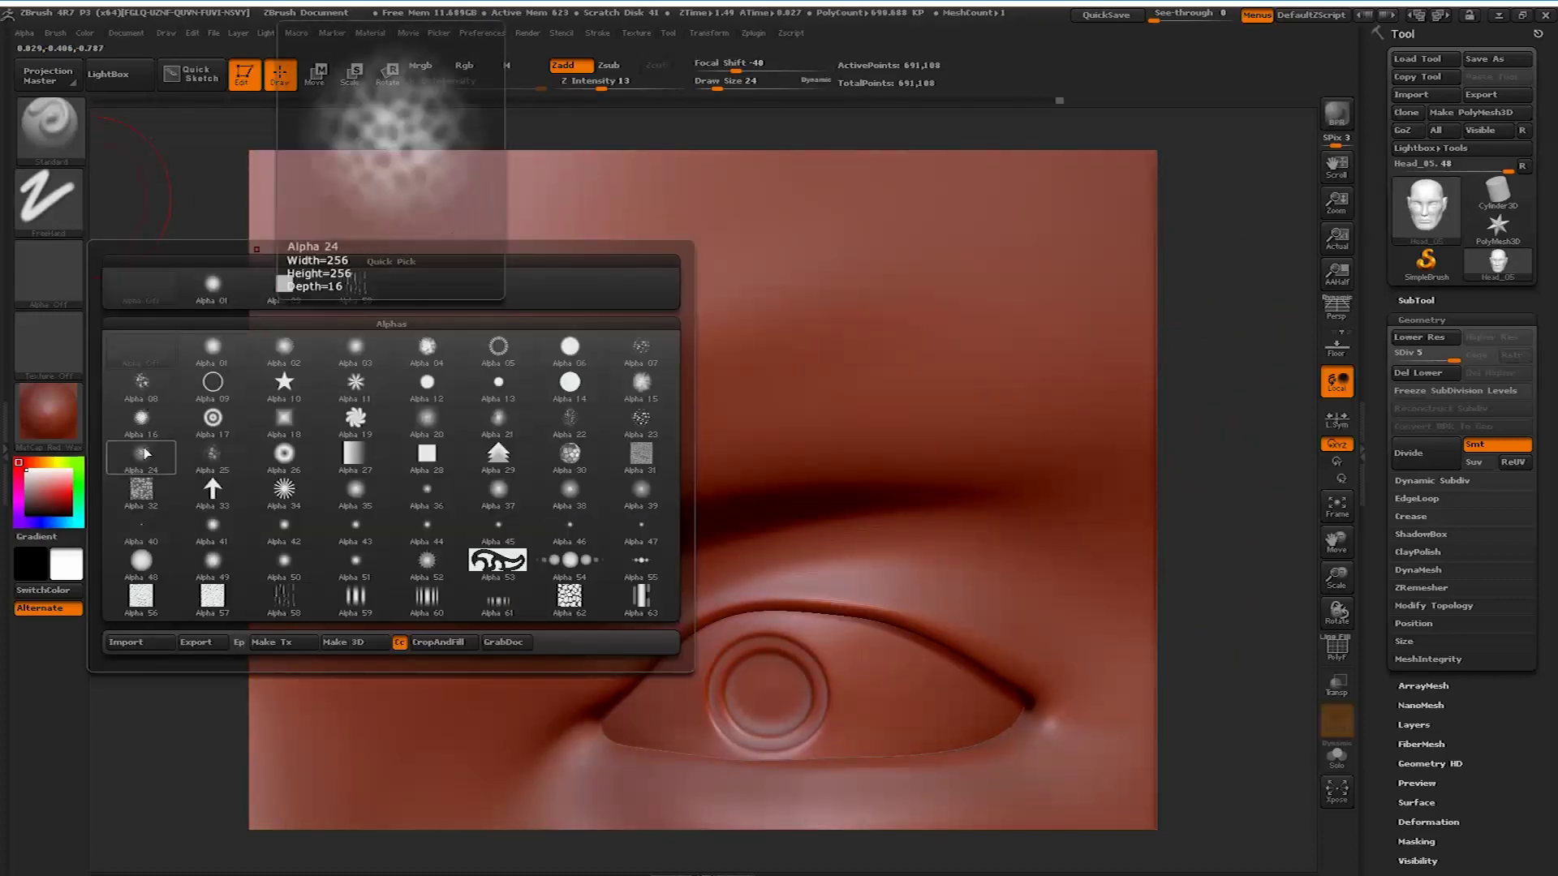
pyautogui.click(49, 198)
pyautogui.click(49, 125)
pyautogui.click(211, 187)
pyautogui.moveTo(438, 442); pyautogui.dragTo(442, 535)
pyautogui.press('ctrl')
pyautogui.press('space')
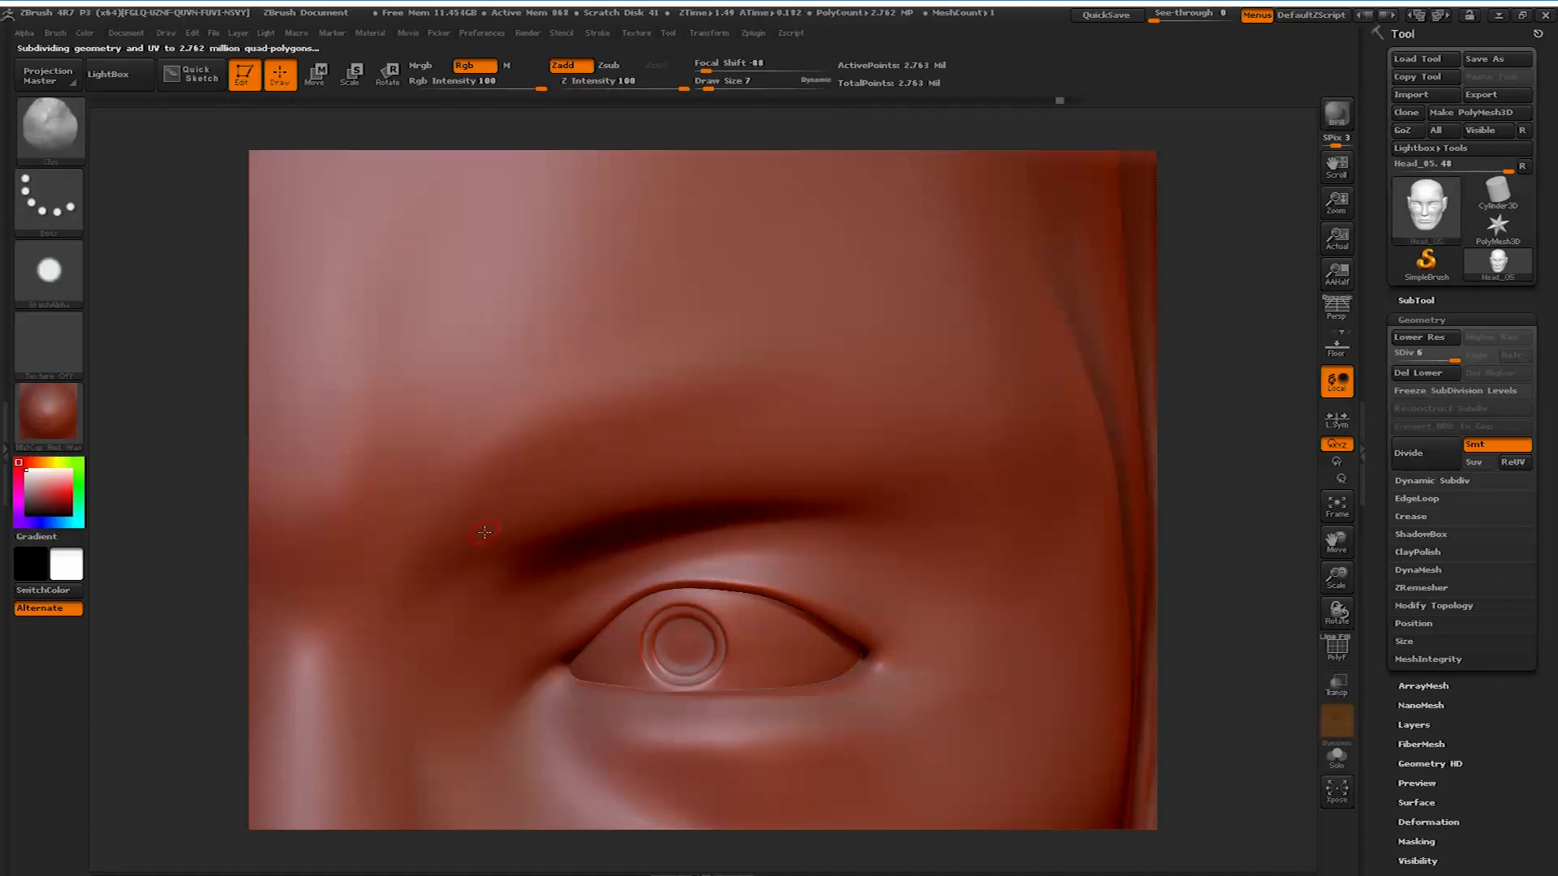
# Sculpt hair strokes on the first eyebrow at intensity 58
pyautogui.press('space')
pyautogui.moveTo(507, 532); pyautogui.dragTo(508, 532)
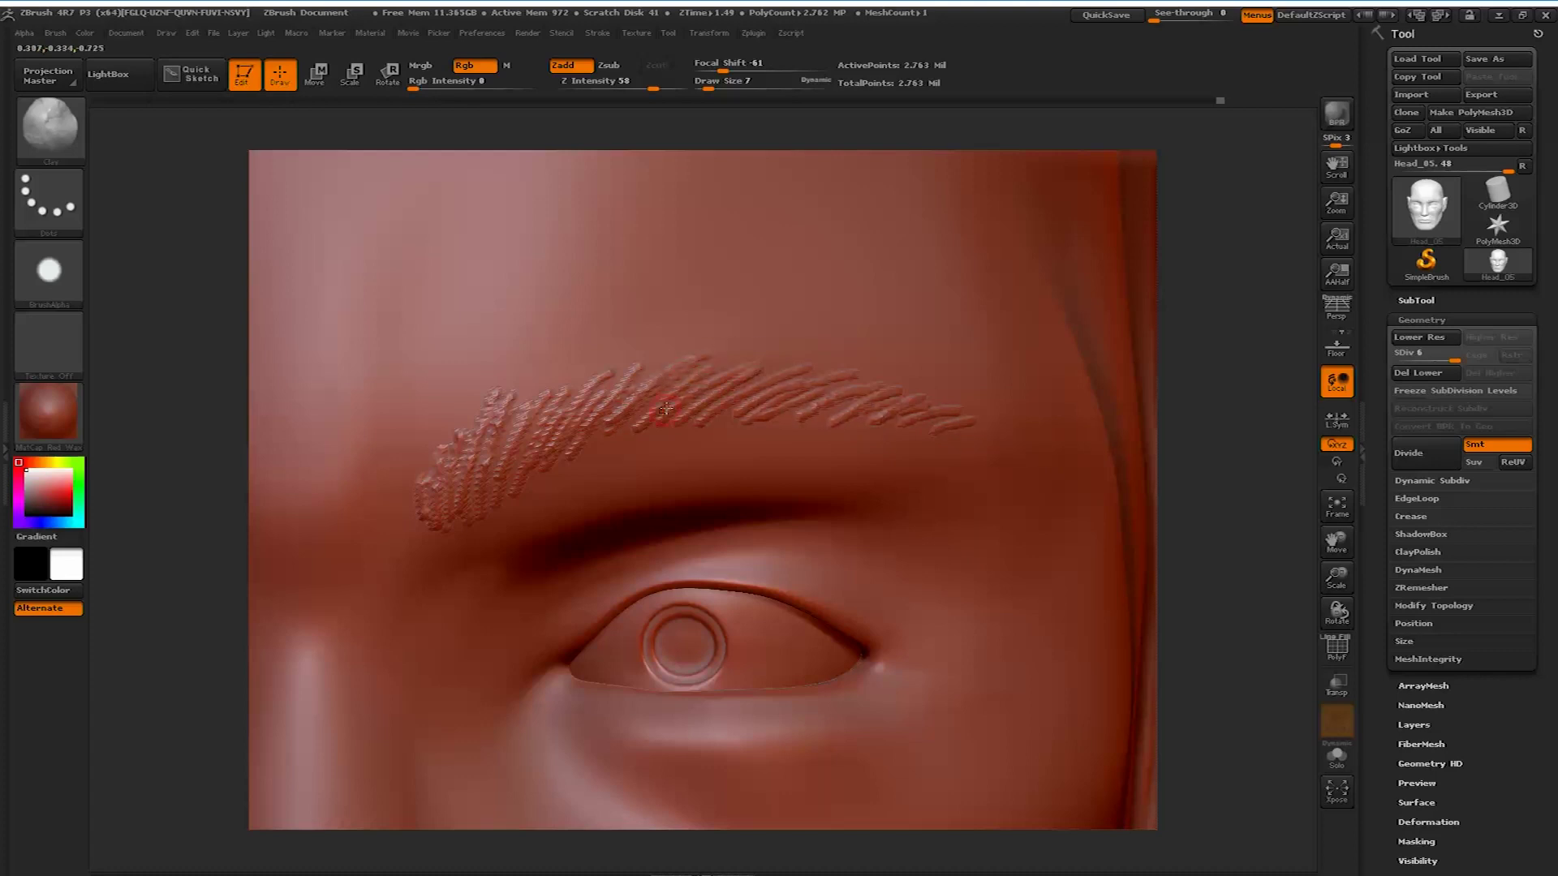
pyautogui.moveTo(704, 356); pyautogui.dragTo(420, 504)
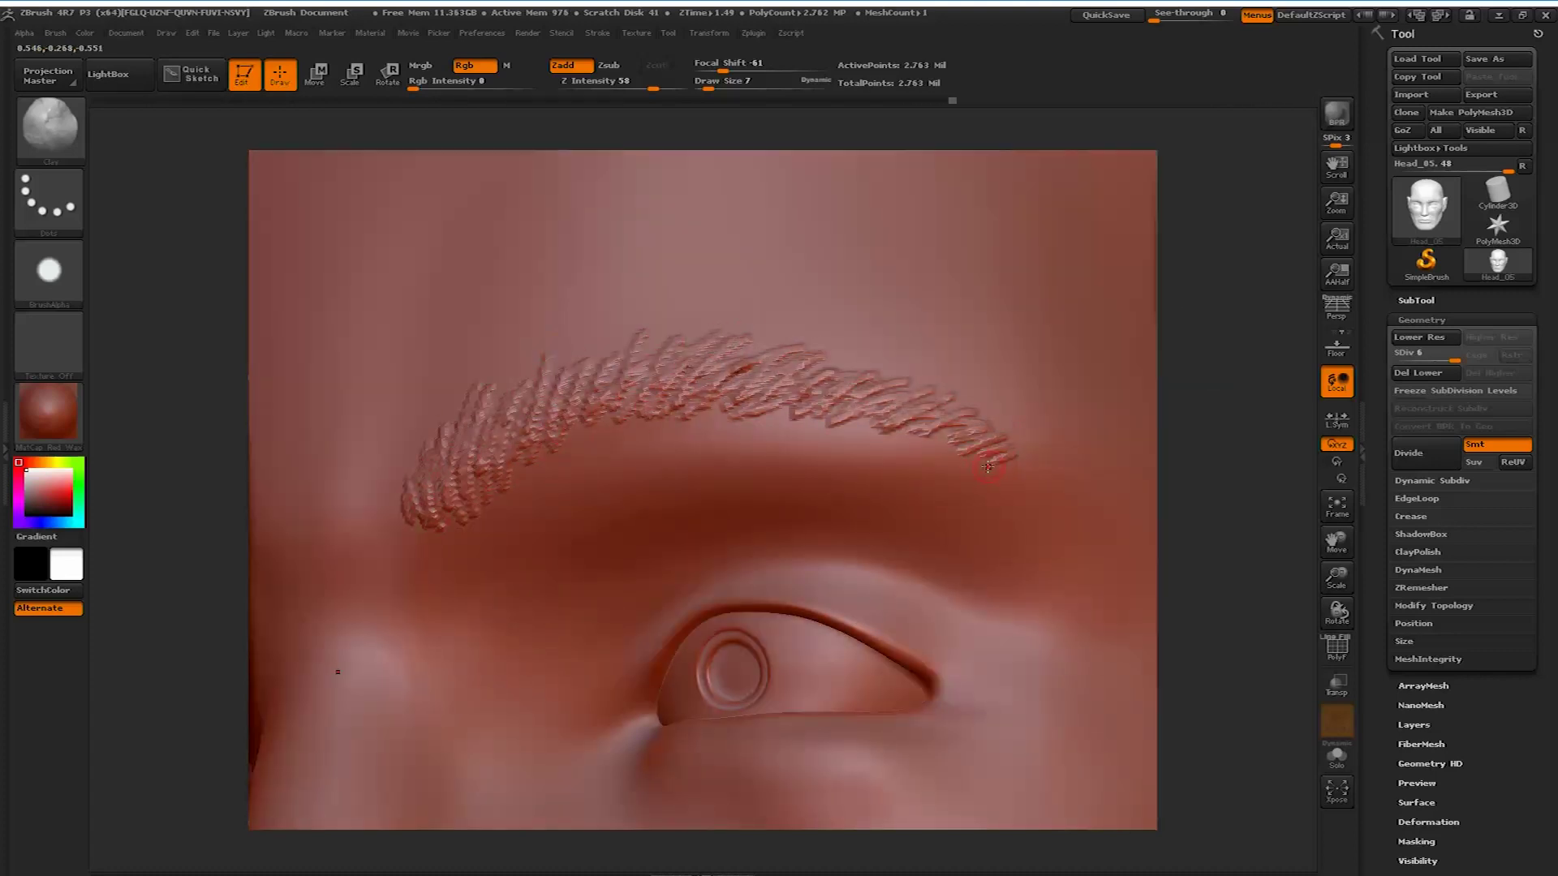
# Detail the other brow at brush size 7, check both brows, and save a new version
pyautogui.press('space')
pyautogui.moveTo(430, 443); pyautogui.dragTo(440, 443)
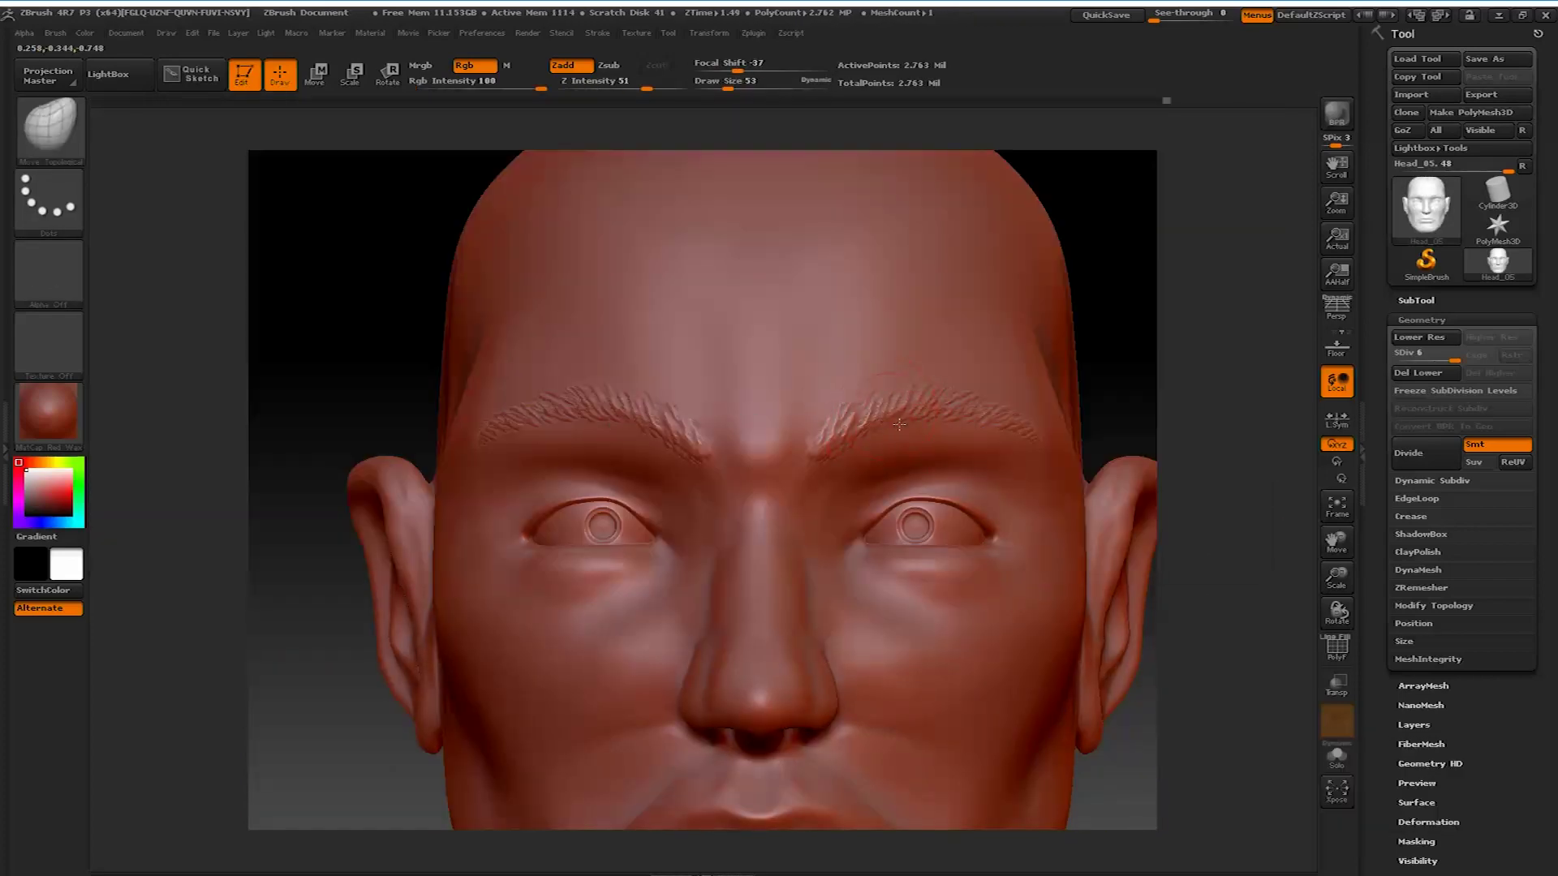
pyautogui.press(']')
pyautogui.press(']')
pyautogui.moveTo(1120, 446); pyautogui.dragTo(1311, 191)
pyautogui.hotkey('ctrl', 's')
pyautogui.press('space')
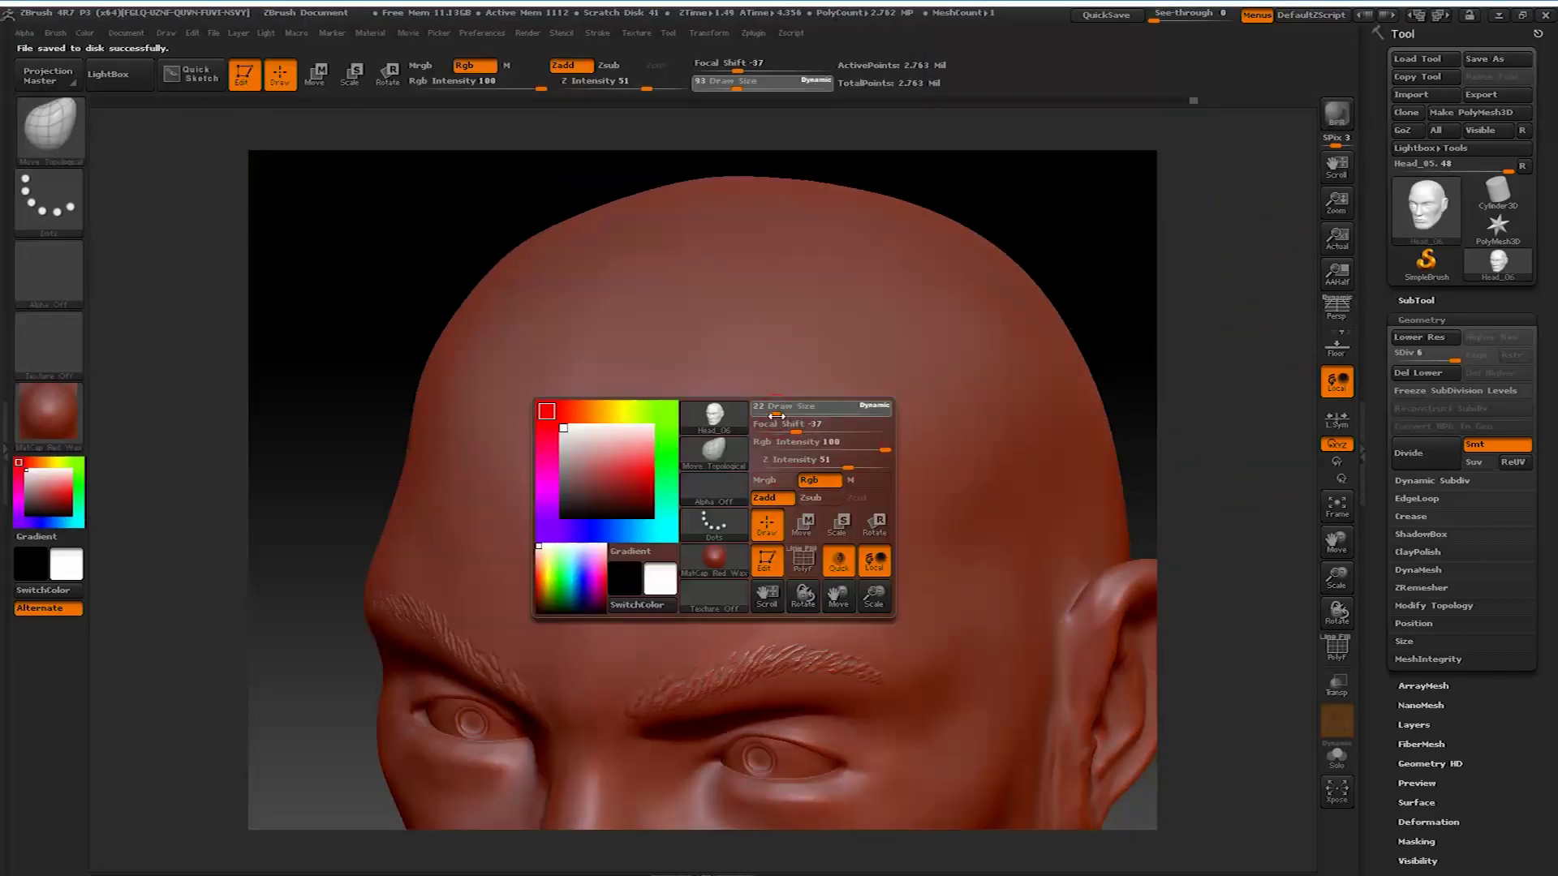
# Launch Photoshop from the Windows Start menu search
pyautogui.press('super')
pyautogui.write('ph')
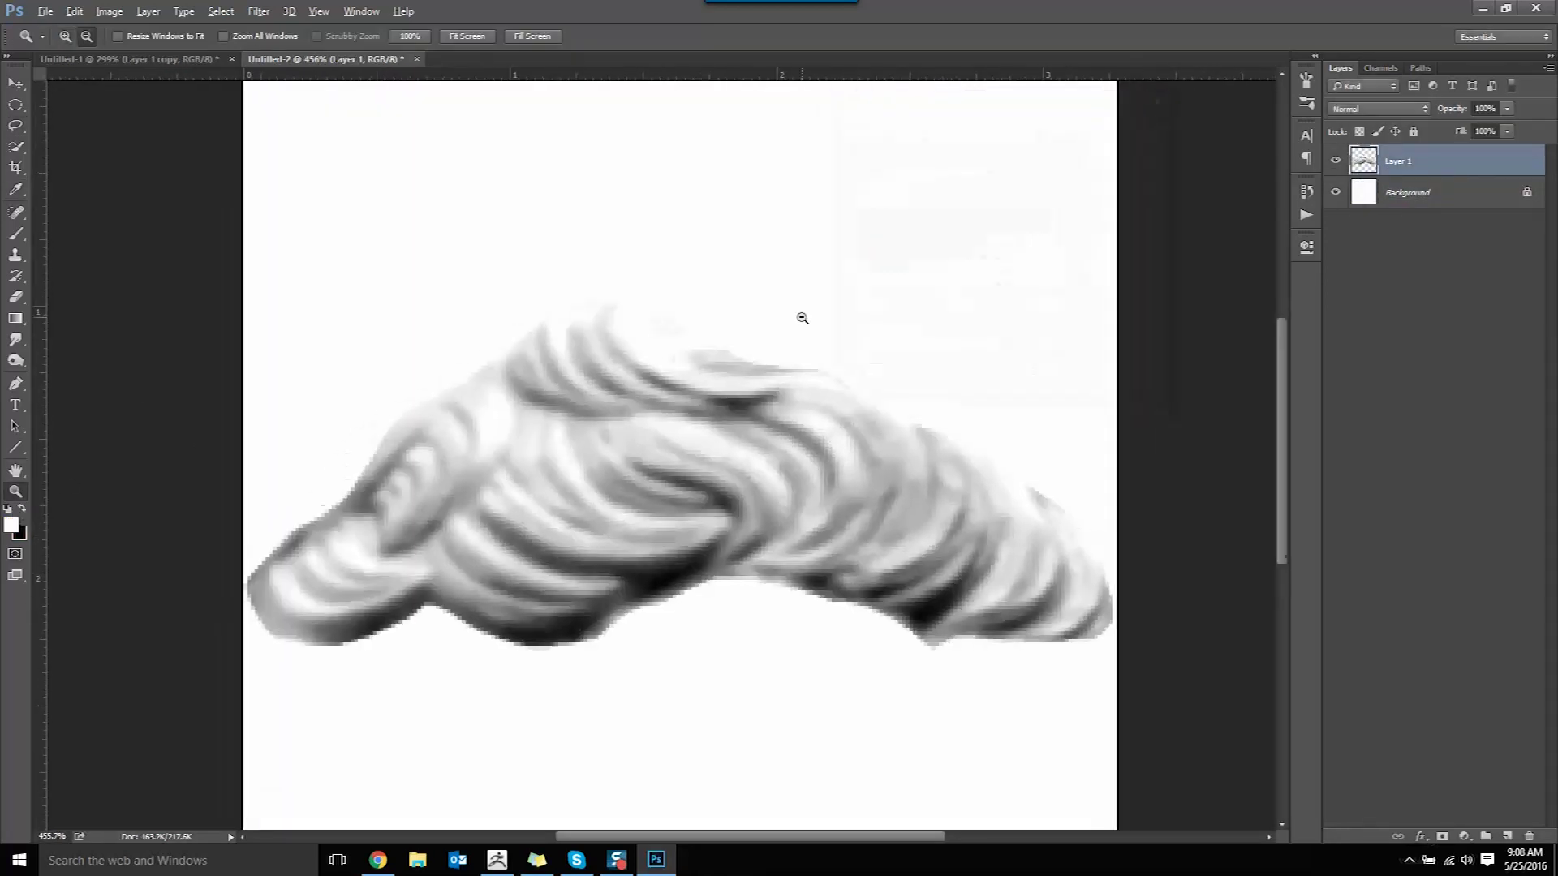
# Erase the curl patch's edges and fill the Background layer with black
pyautogui.rightClick(16, 297)
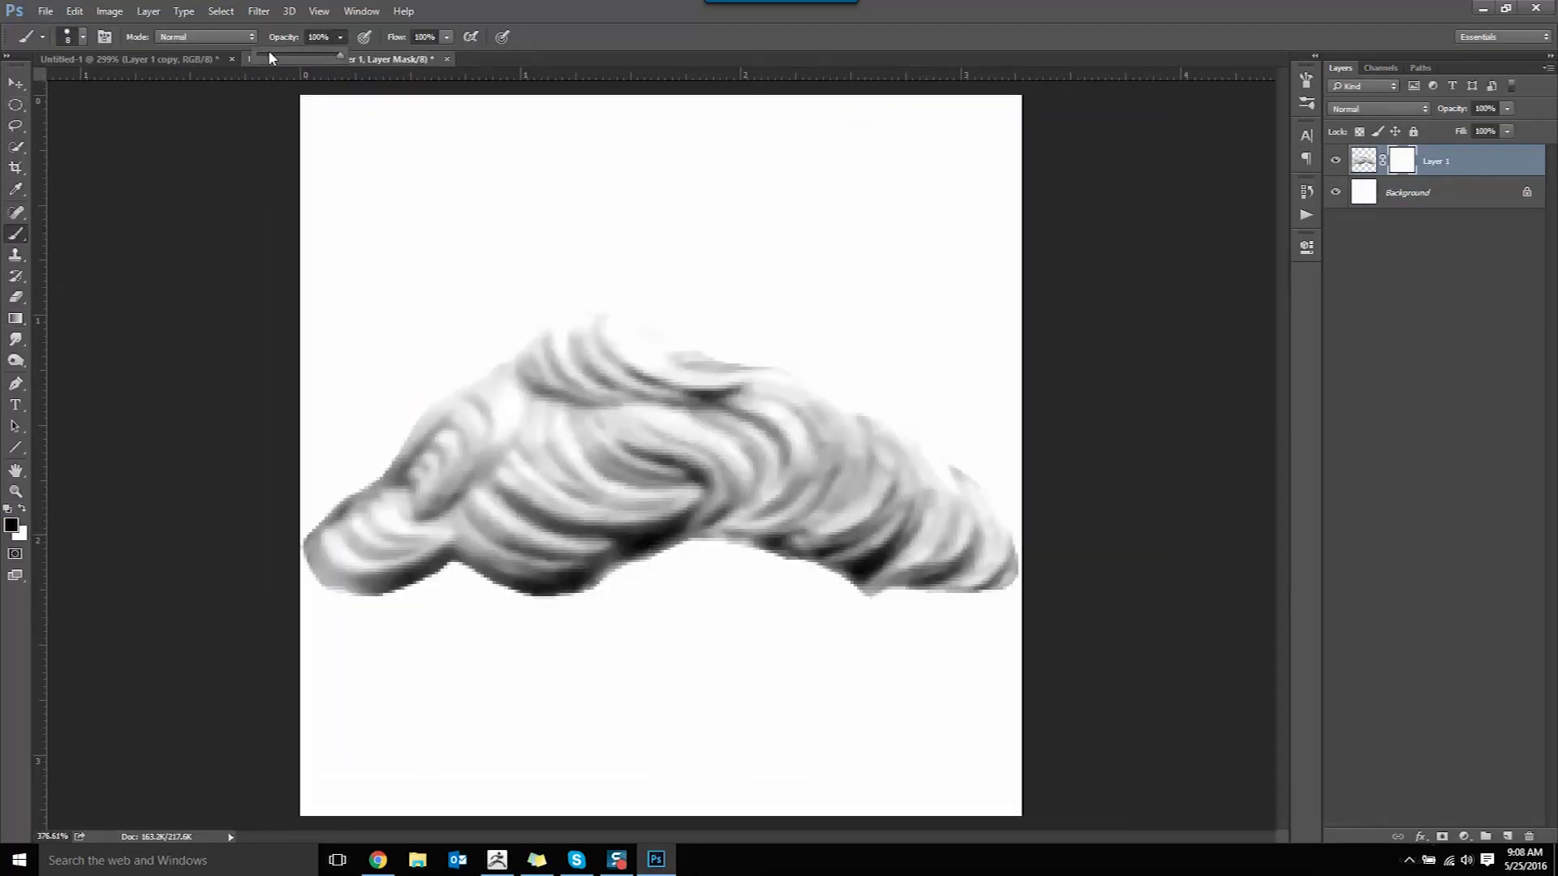
pyautogui.keyDown('alt'); pyautogui.scroll(1, 848, 580); pyautogui.keyUp('alt')
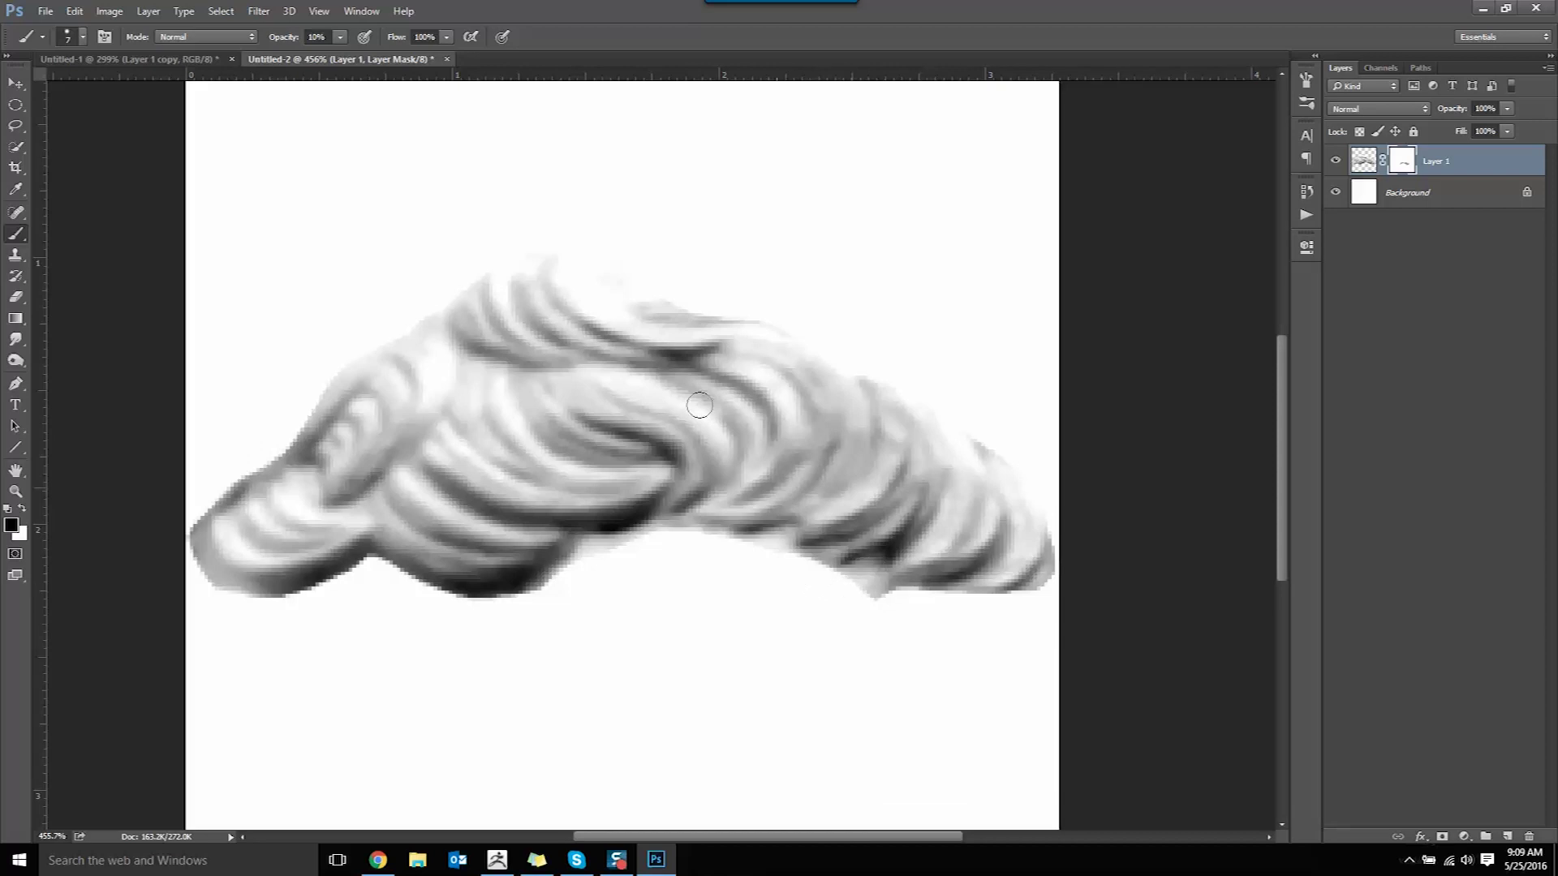
pyautogui.hotkey('alt', '[')
pyautogui.hotkey('shift', 'BackSpace')
pyautogui.press('Return')
pyautogui.hotkey('alt', ']')
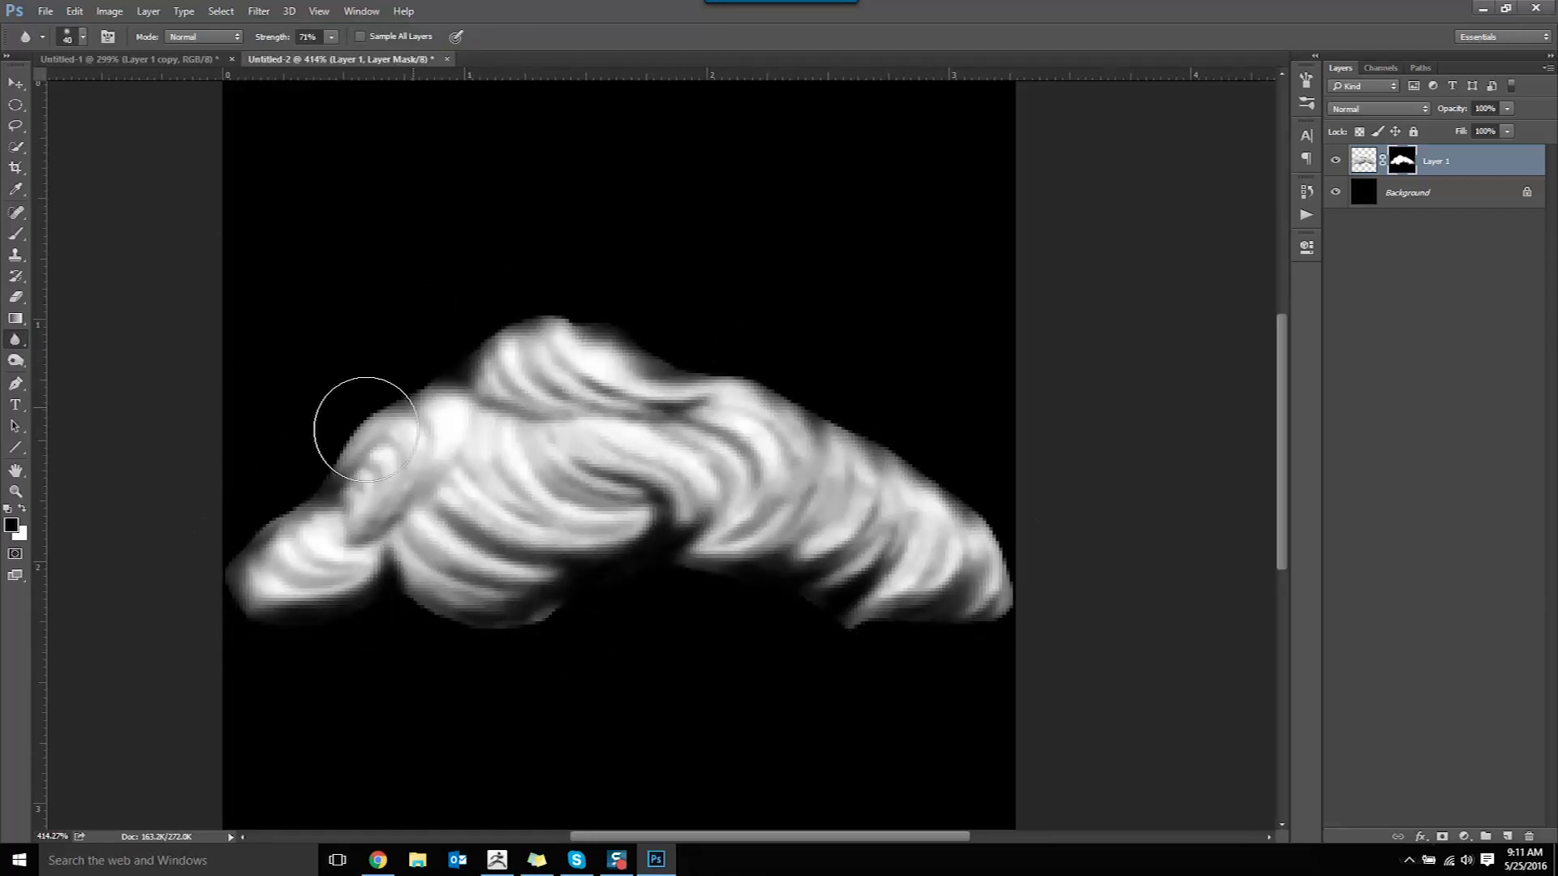
# Blur the hair patch, save it as HairAlpha_01.psd in the Yutube folder, and return to ZBrush
pyautogui.click(258, 11)
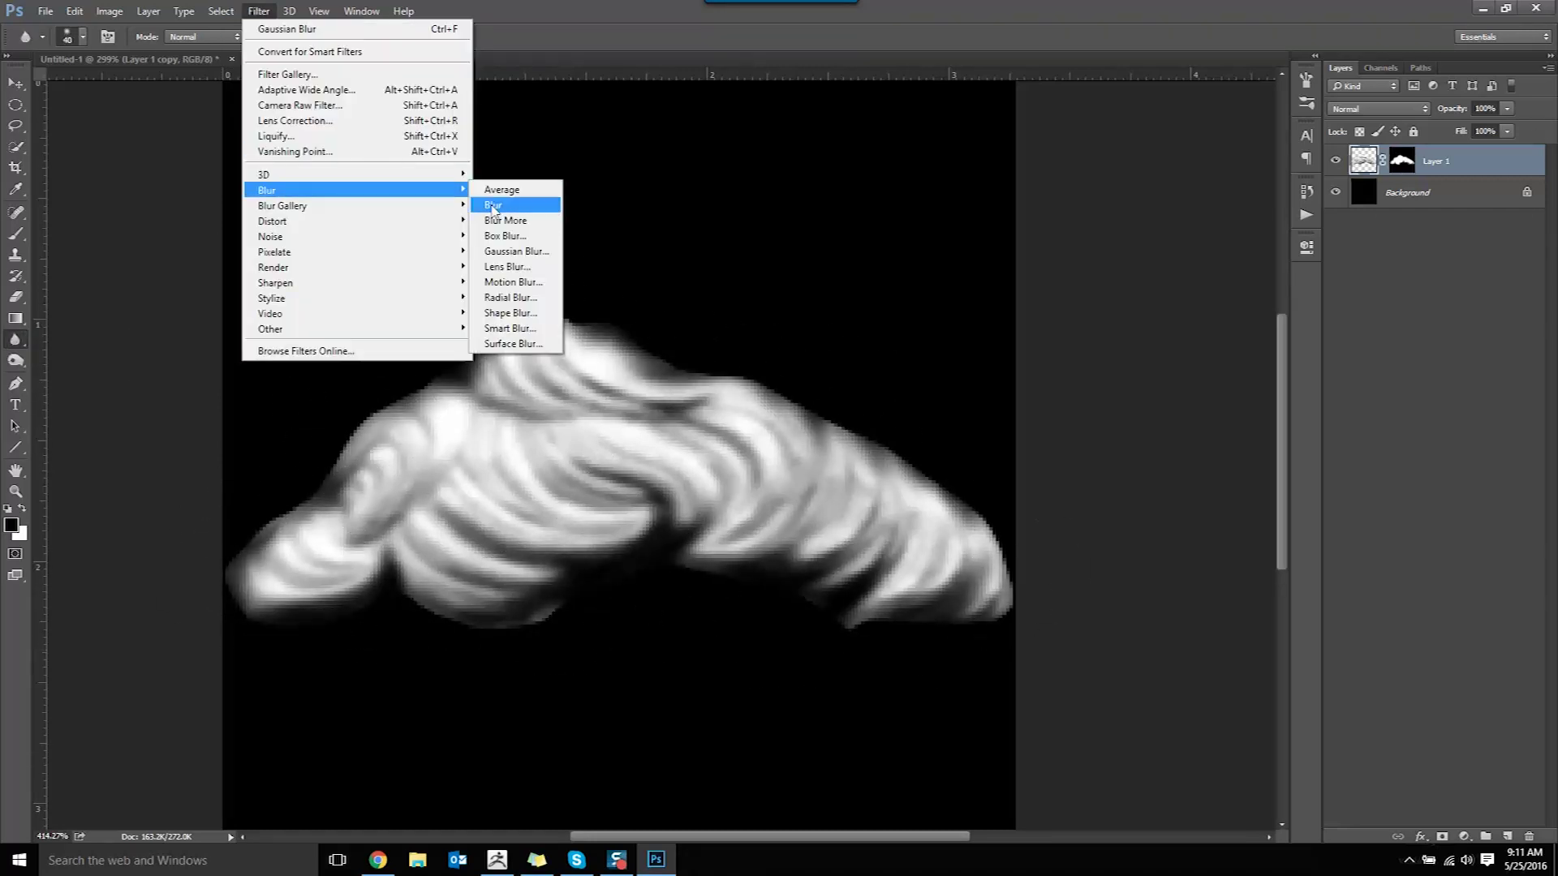
pyautogui.moveTo(46, 10)
pyautogui.click(65, 203)
pyautogui.doubleClick(286, 572)
pyautogui.doubleClick(244, 138)
pyautogui.press('Escape')
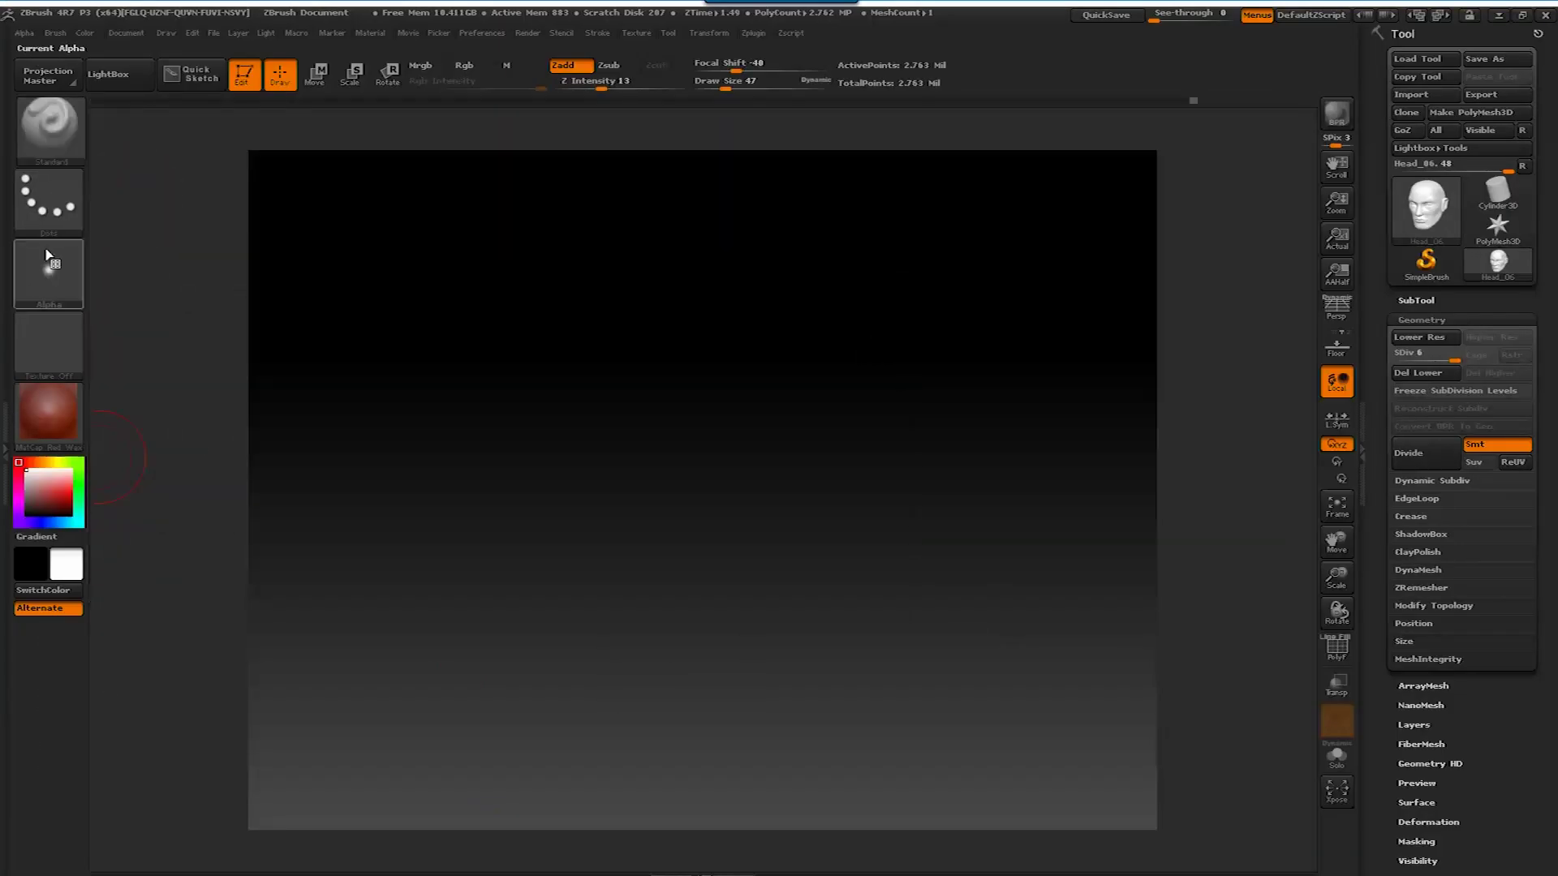
pyautogui.press('space')
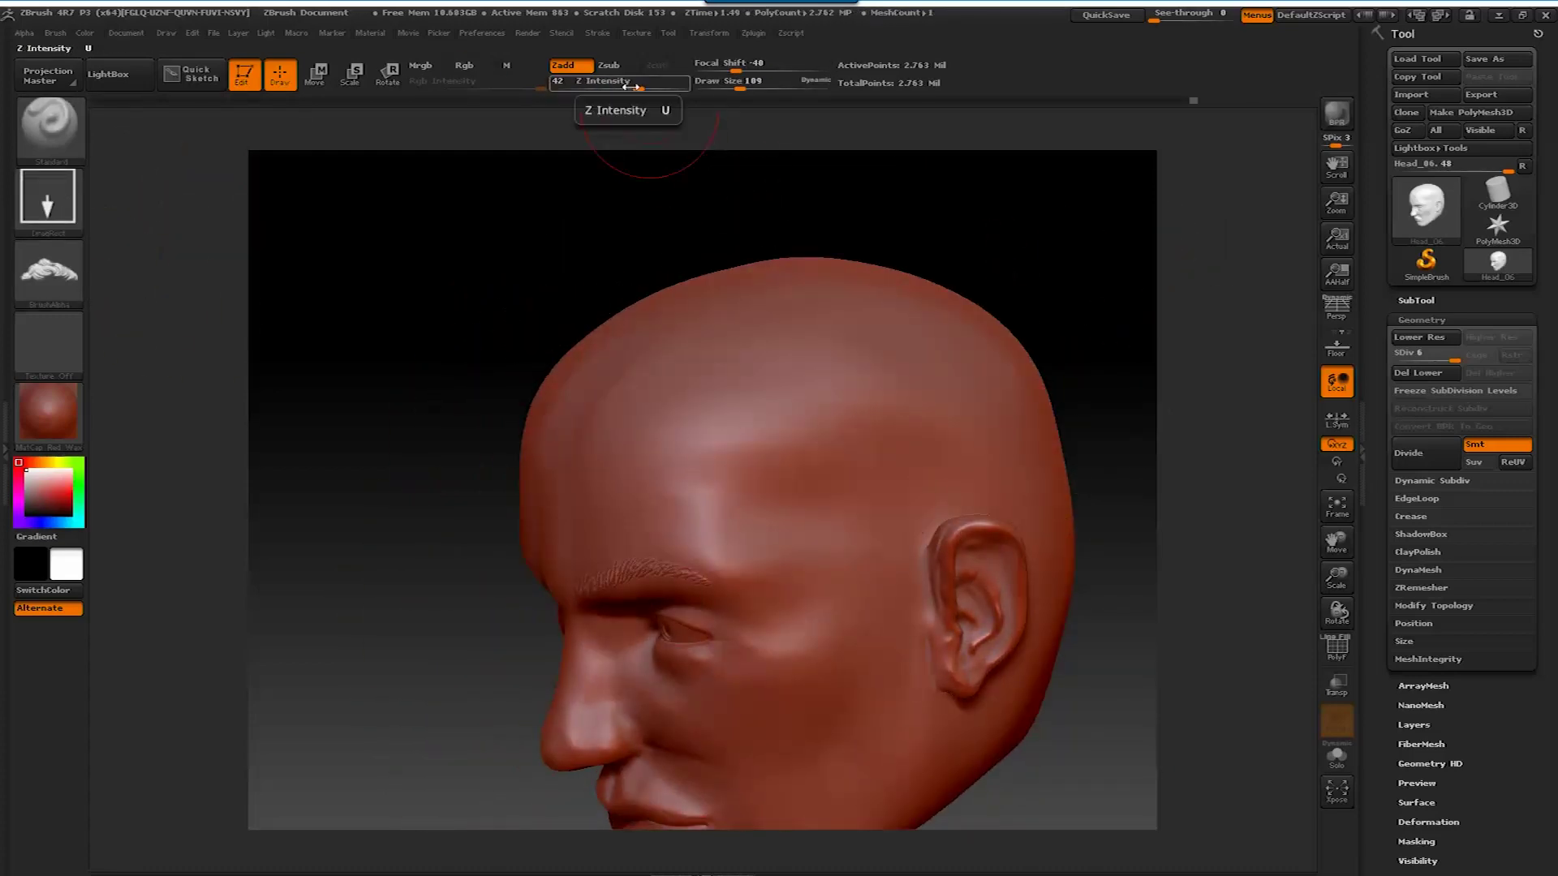
# Stamp hair-alpha curls across the scalp from back, top and front views
pyautogui.moveTo(1064, 254); pyautogui.dragTo(1162, 52)
pyautogui.moveTo(1006, 302); pyautogui.dragTo(695, 425)
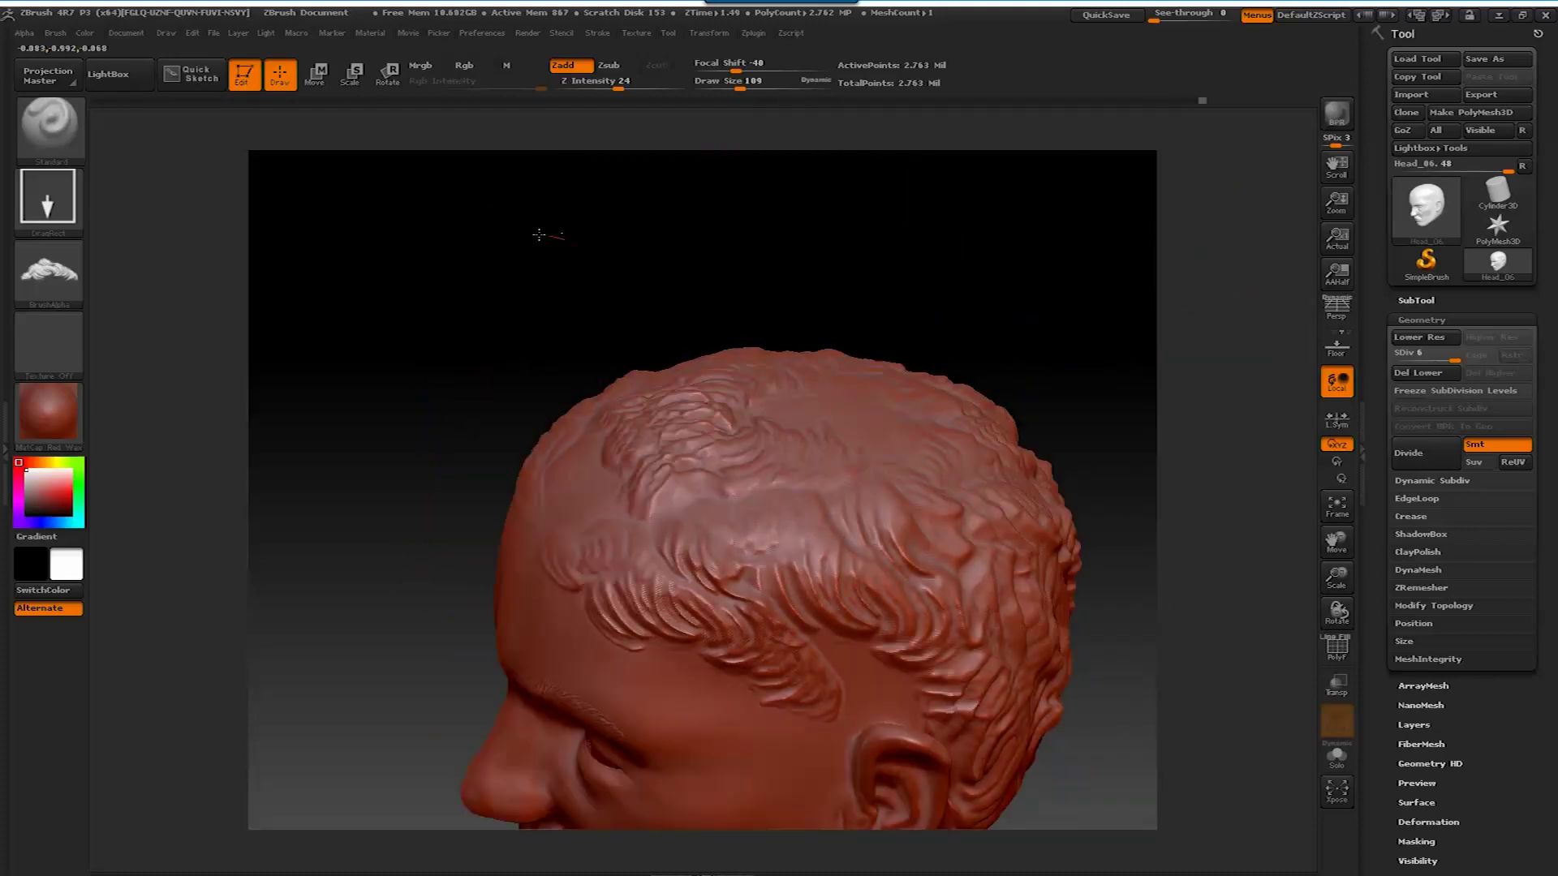
pyautogui.moveTo(616, 213); pyautogui.dragTo(885, 206)
pyautogui.moveTo(976, 552); pyautogui.dragTo(707, 539)
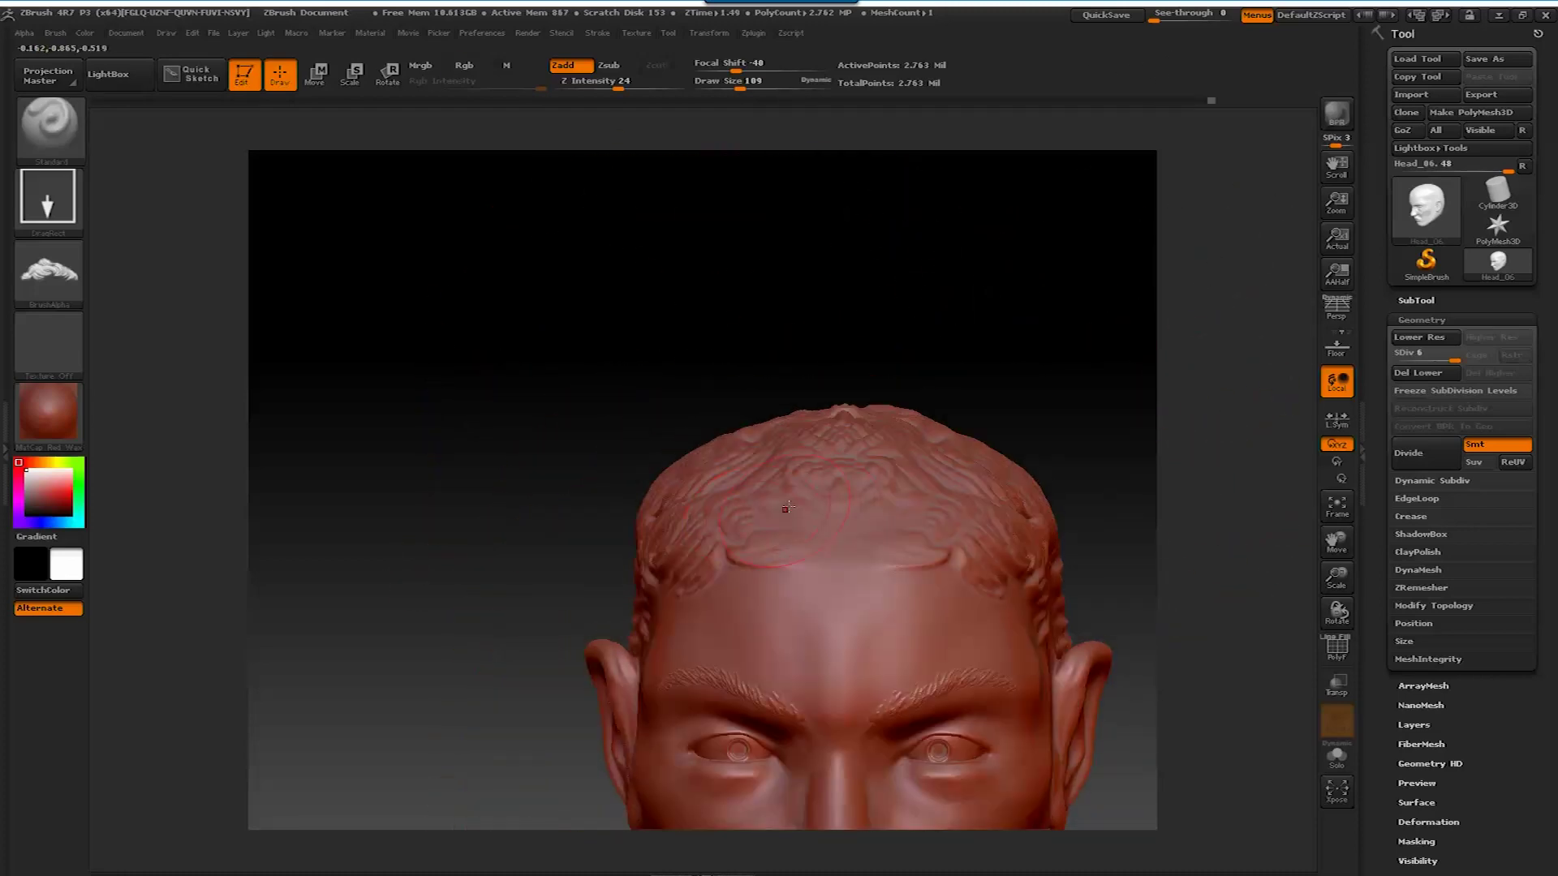
pyautogui.moveTo(833, 229); pyautogui.dragTo(947, 554)
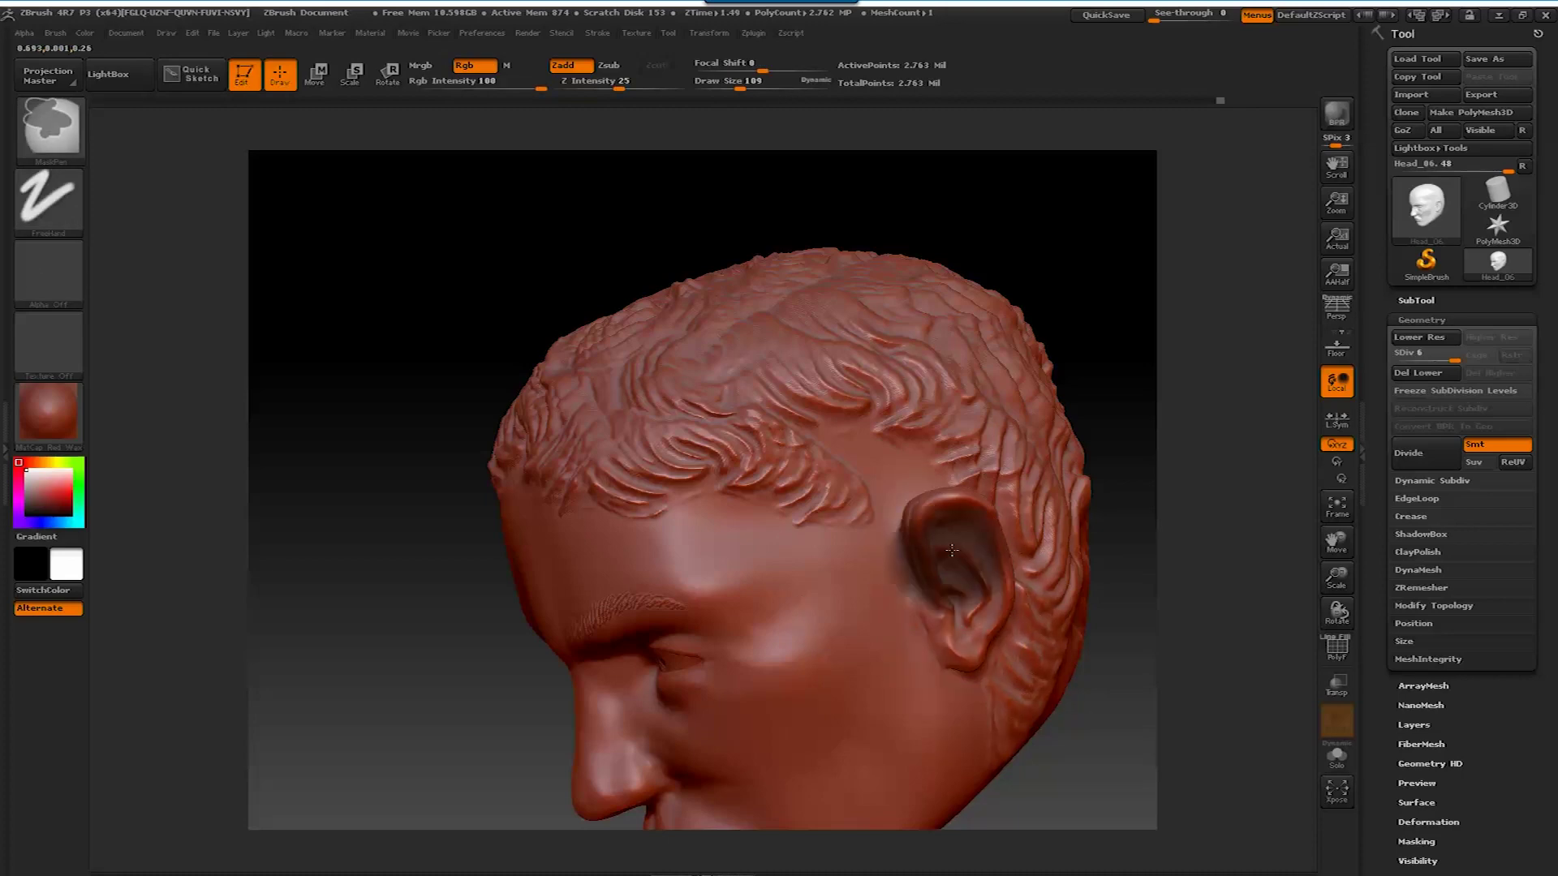
# Paint a mask over the ear to protect it from the curls
pyautogui.keyDown('ctrl'); pyautogui.click(949, 563); pyautogui.keyUp('ctrl')
pyautogui.moveTo(1152, 551)
pyautogui.mouseDown()
pyautogui.moveTo(1165, 493)
pyautogui.moveTo(943, 537)
pyautogui.mouseUp()
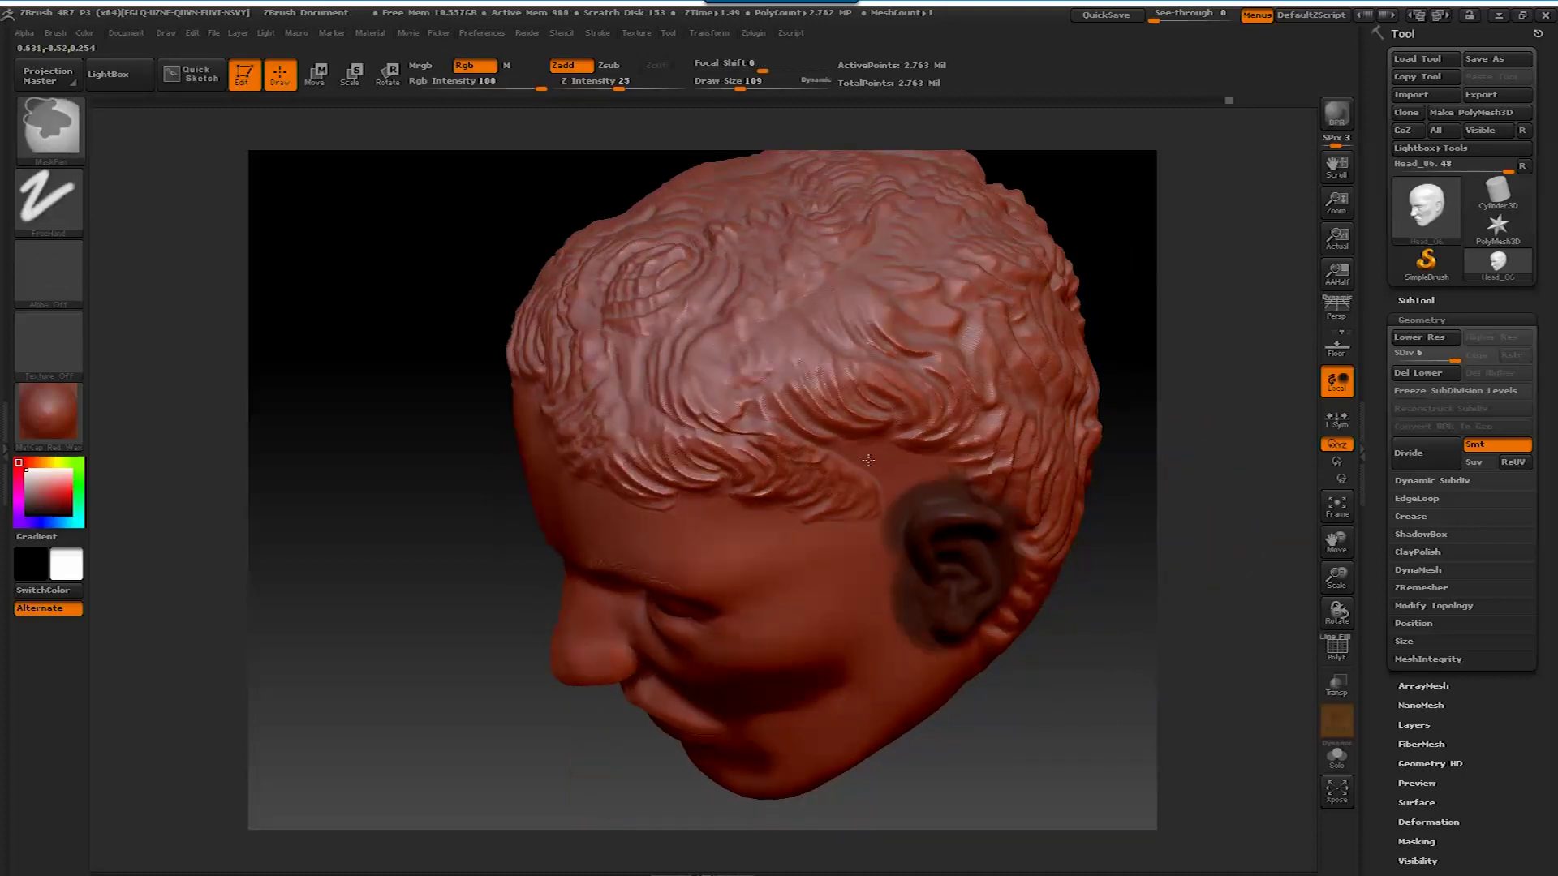
pyautogui.moveTo(994, 242); pyautogui.dragTo(584, 212)
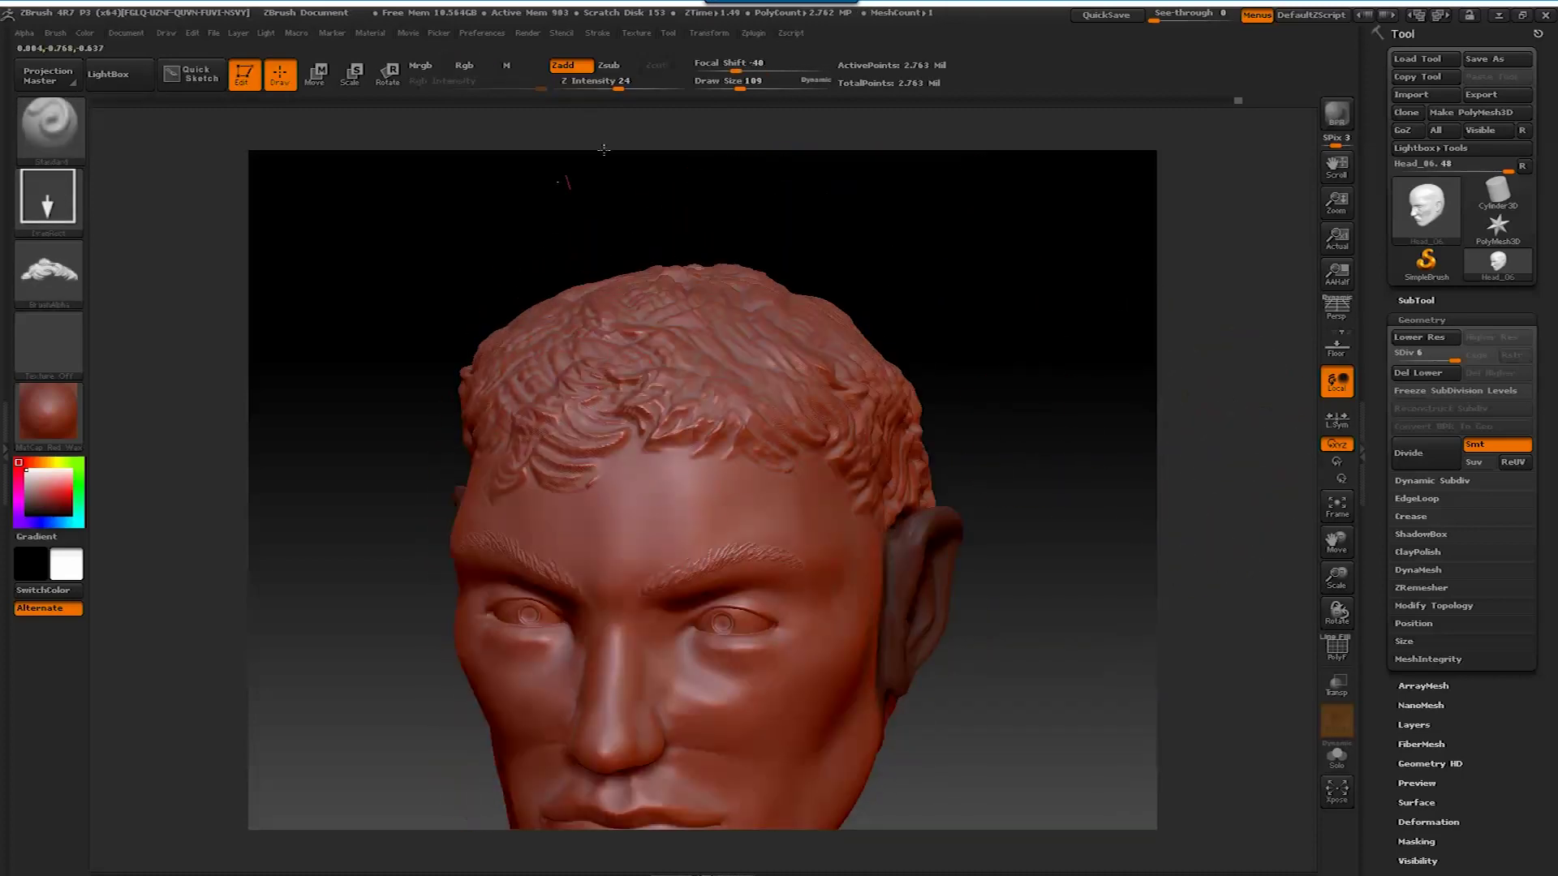
pyautogui.moveTo(647, 160)
pyautogui.mouseDown()
pyautogui.moveTo(1036, 556)
pyautogui.moveTo(974, 405)
pyautogui.moveTo(82, 117)
pyautogui.mouseUp()
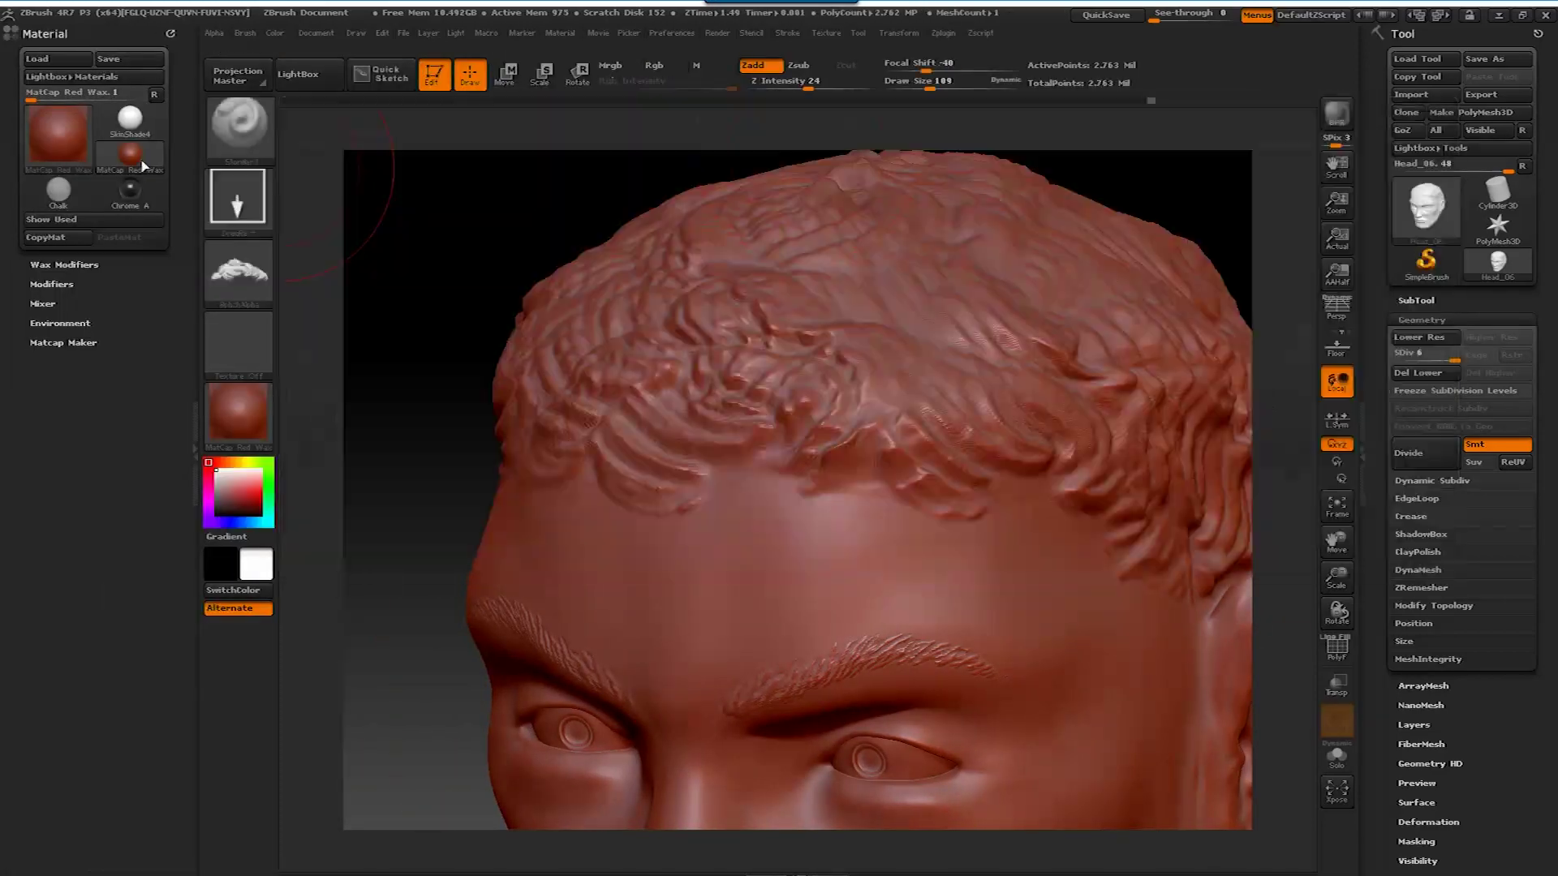
# Subdivide the head to level 7 and shrink the brush to size 11
pyautogui.press('space')
pyautogui.hotkey('ctrl', 'd')
pyautogui.press('space')
pyautogui.moveTo(438, 371)
pyautogui.mouseDown()
pyautogui.moveTo(471, 372)
pyautogui.moveTo(422, 398)
pyautogui.mouseUp()
pyautogui.press('space')
pyautogui.moveTo(560, 488)
pyautogui.mouseDown()
pyautogui.moveTo(519, 487)
pyautogui.moveTo(811, 406)
pyautogui.moveTo(914, 482)
pyautogui.moveTo(871, 399)
pyautogui.mouseUp()
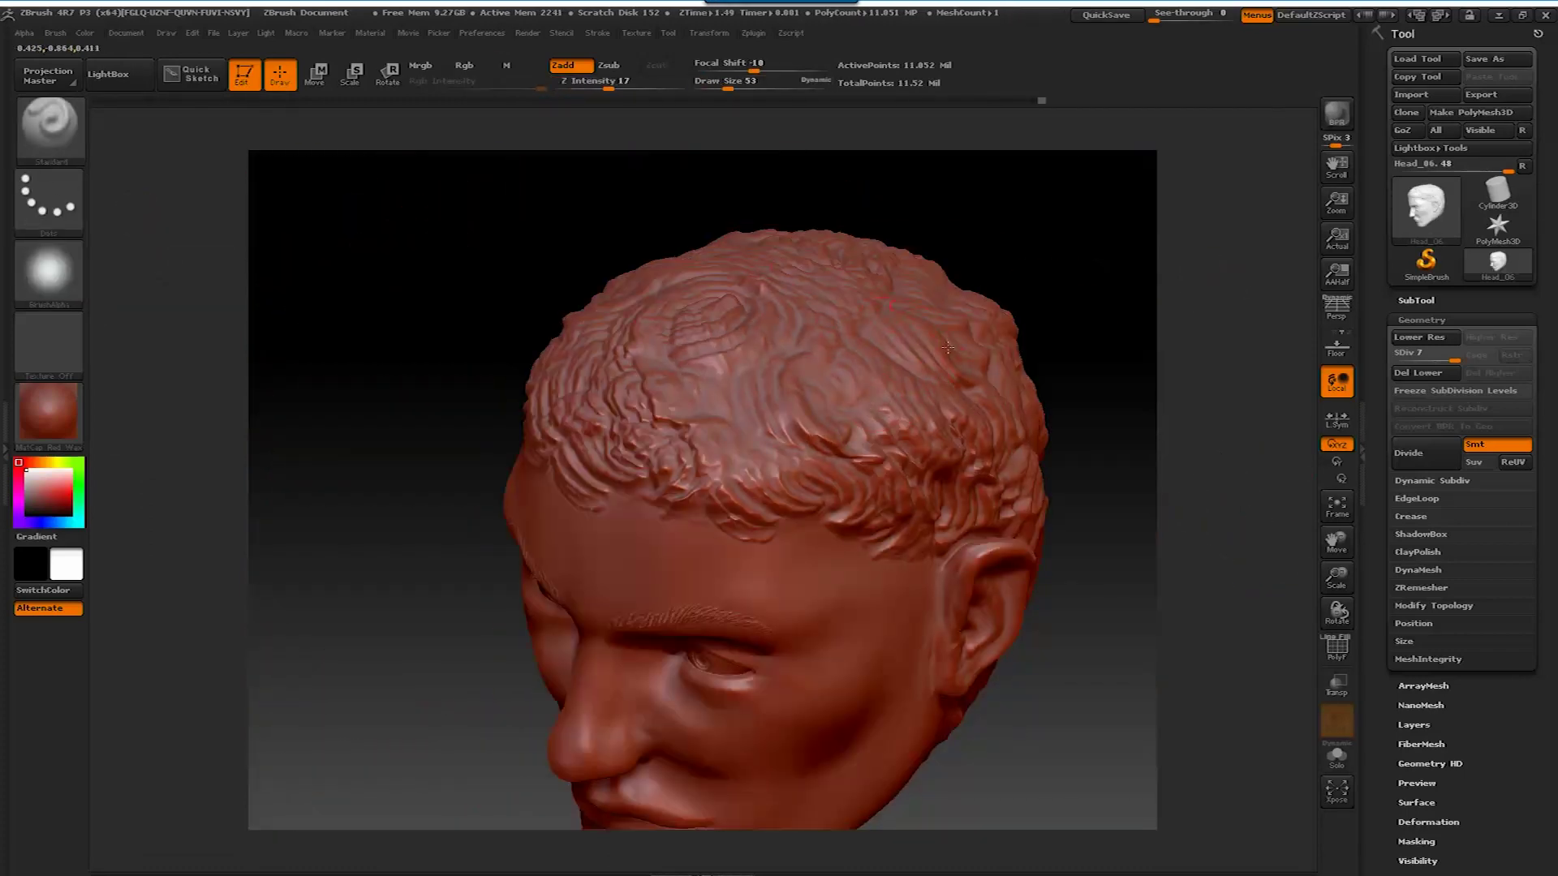
# Set up the Rake brush with a soft round alpha, Dots stroke, Z intensity 100, draw size 30
pyautogui.press('b')
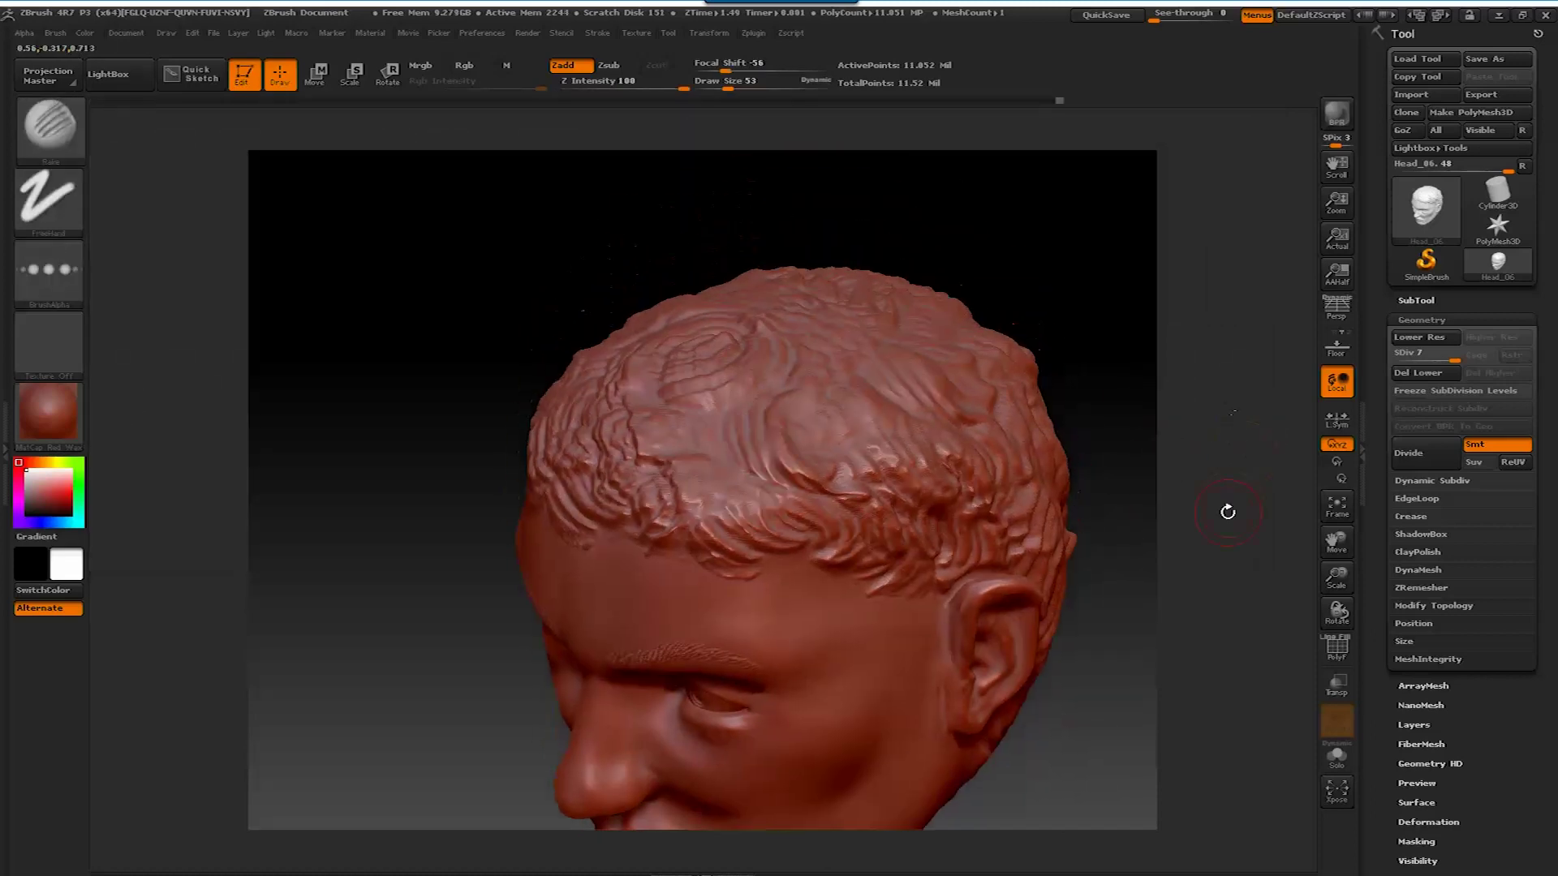
pyautogui.press('space')
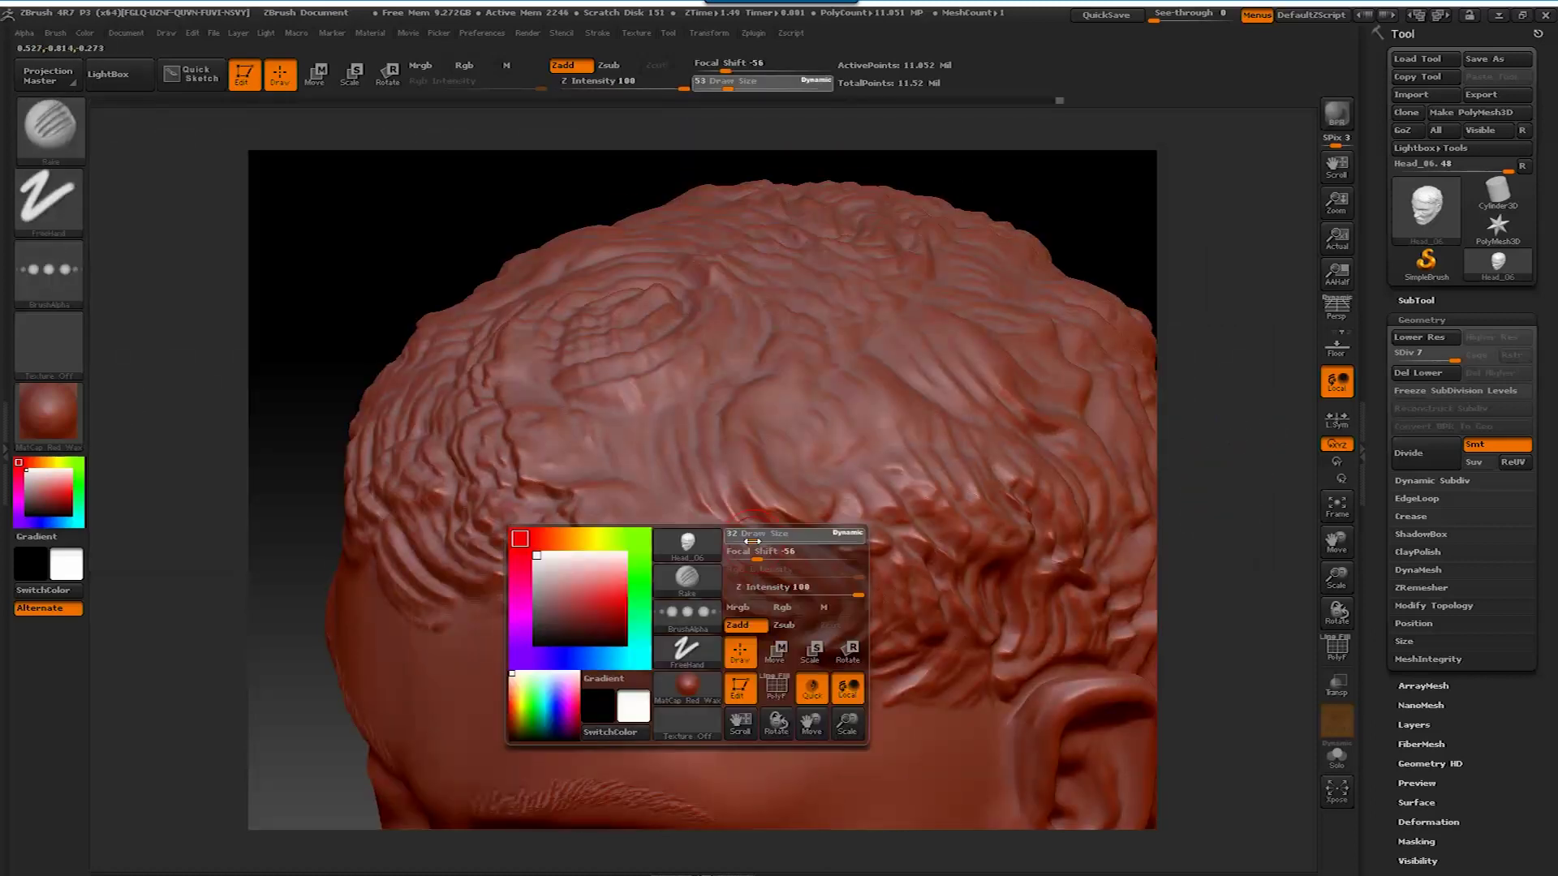
pyautogui.click(51, 288)
pyautogui.click(213, 345)
pyautogui.click(49, 199)
pyautogui.click(130, 195)
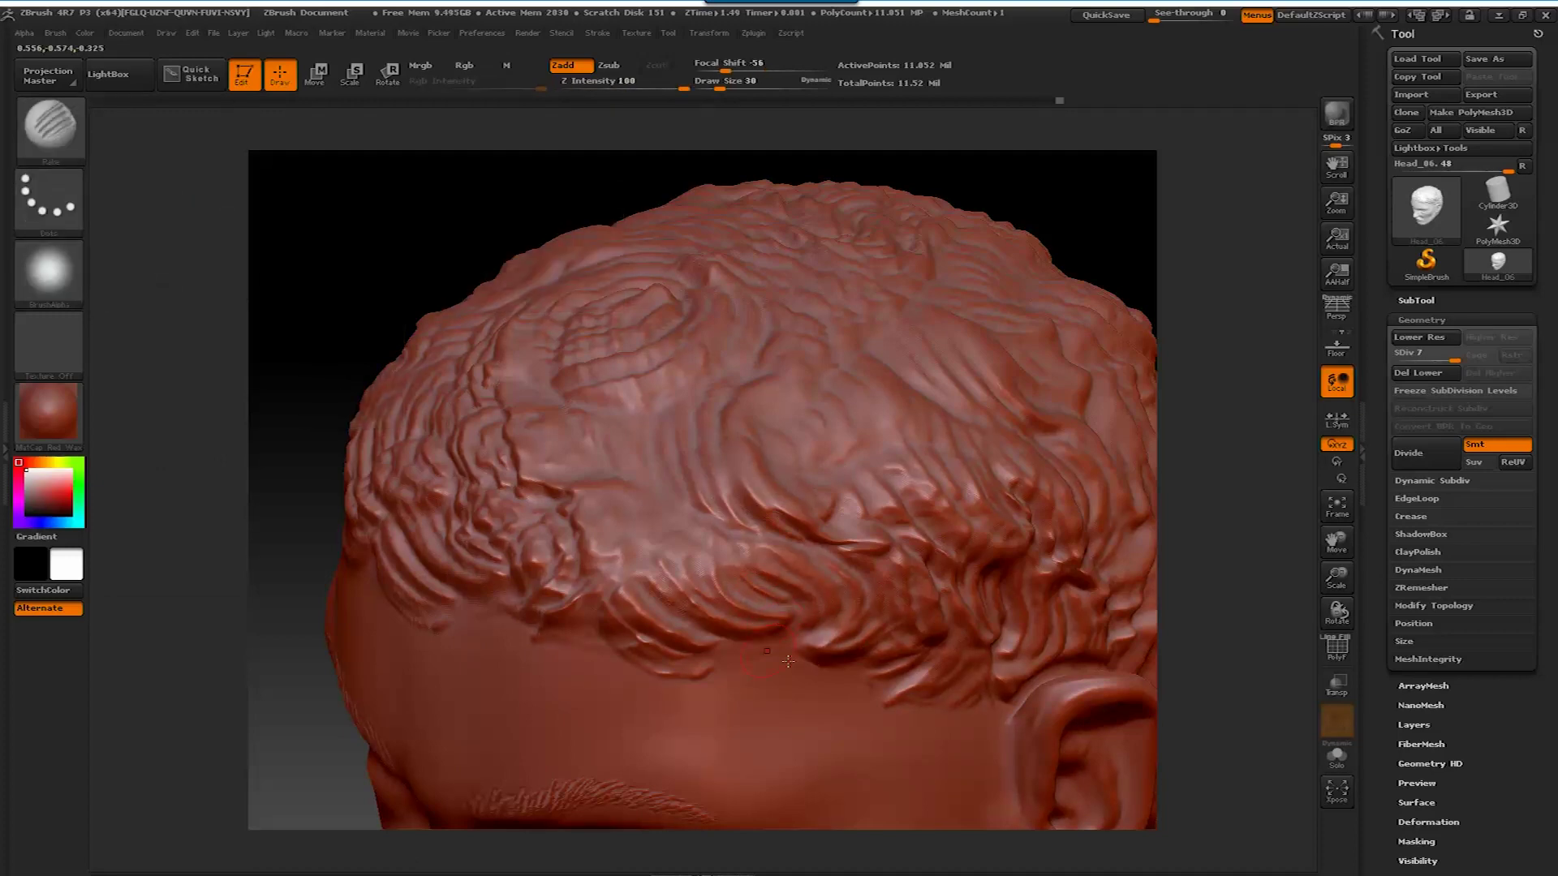
pyautogui.press('b')
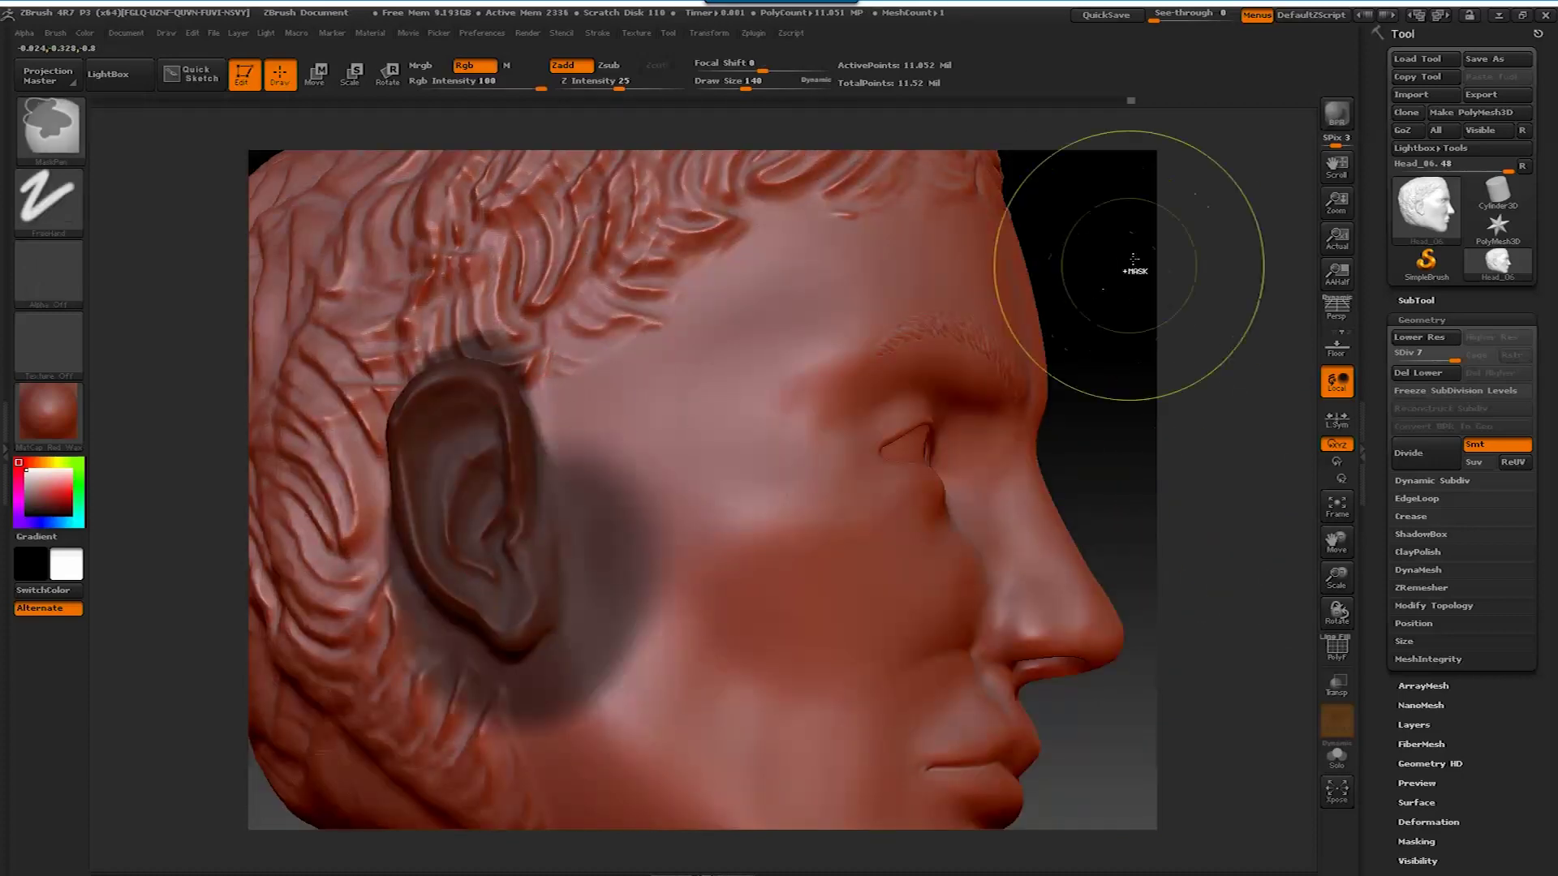
# Mask around the ear, review the head, and export the head mesh with merged UV coords
pyautogui.keyDown('ctrl'); pyautogui.moveTo(487, 450); pyautogui.dragTo(426, 601); pyautogui.keyUp('ctrl')
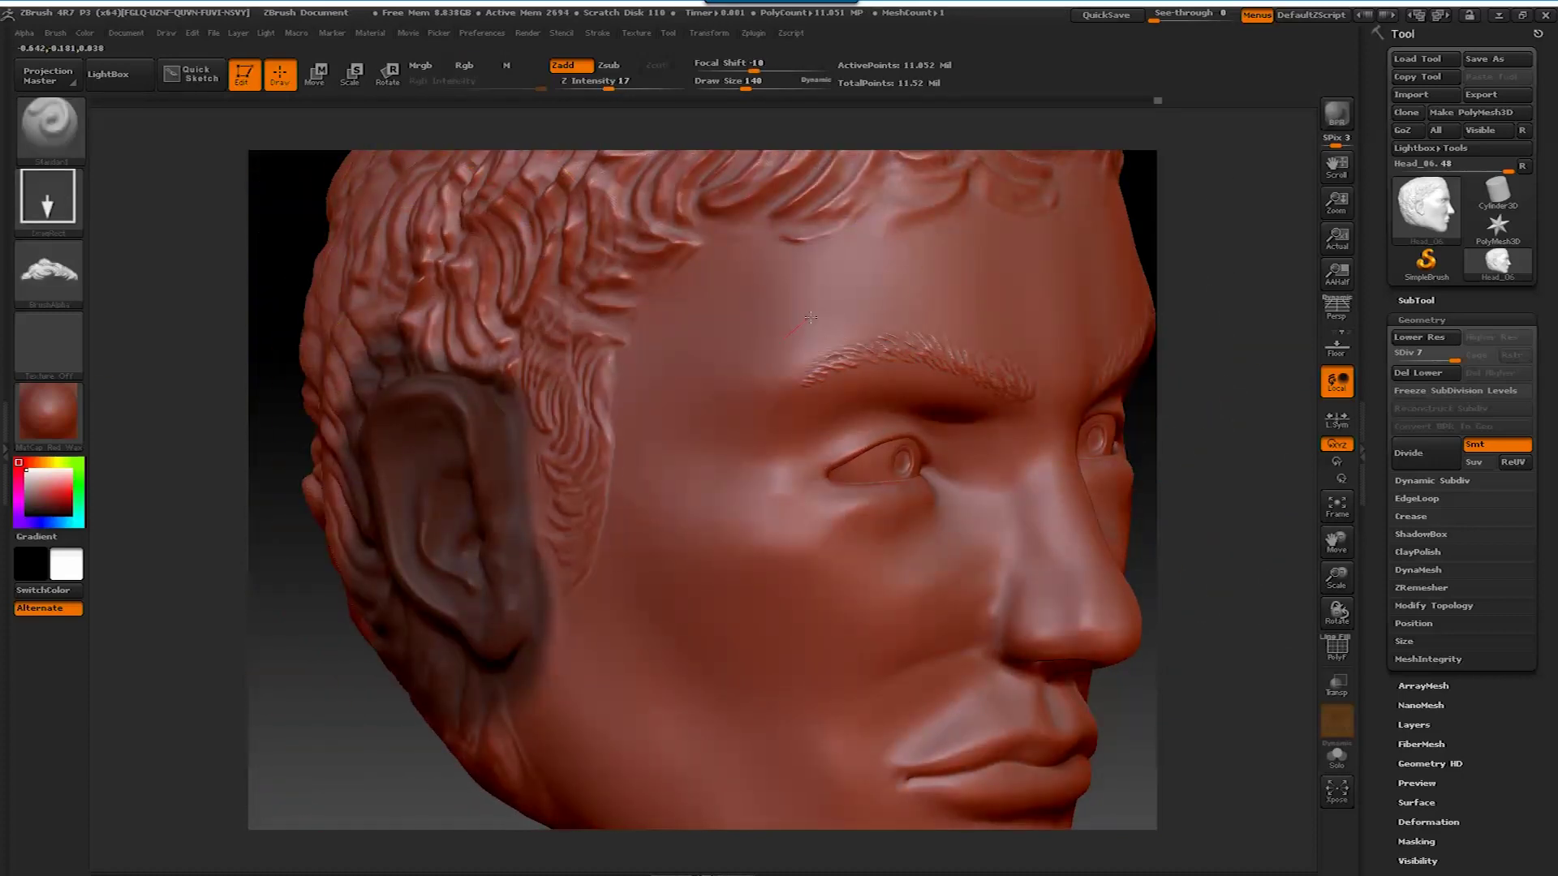
pyautogui.moveTo(787, 156); pyautogui.dragTo(1118, 513)
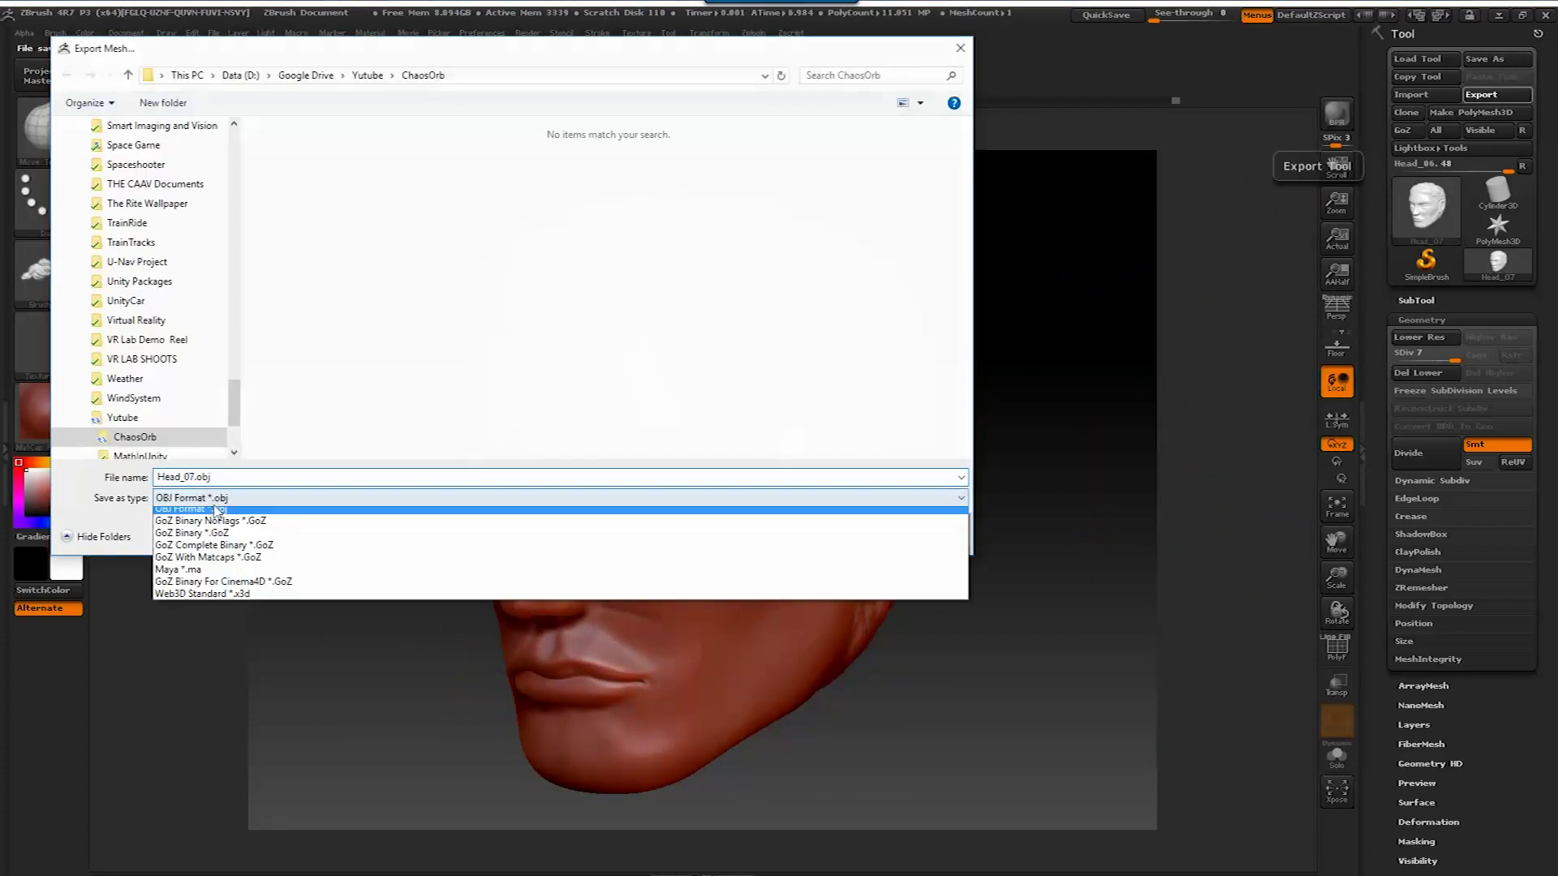
pyautogui.click(217, 510)
pyautogui.press('Return')
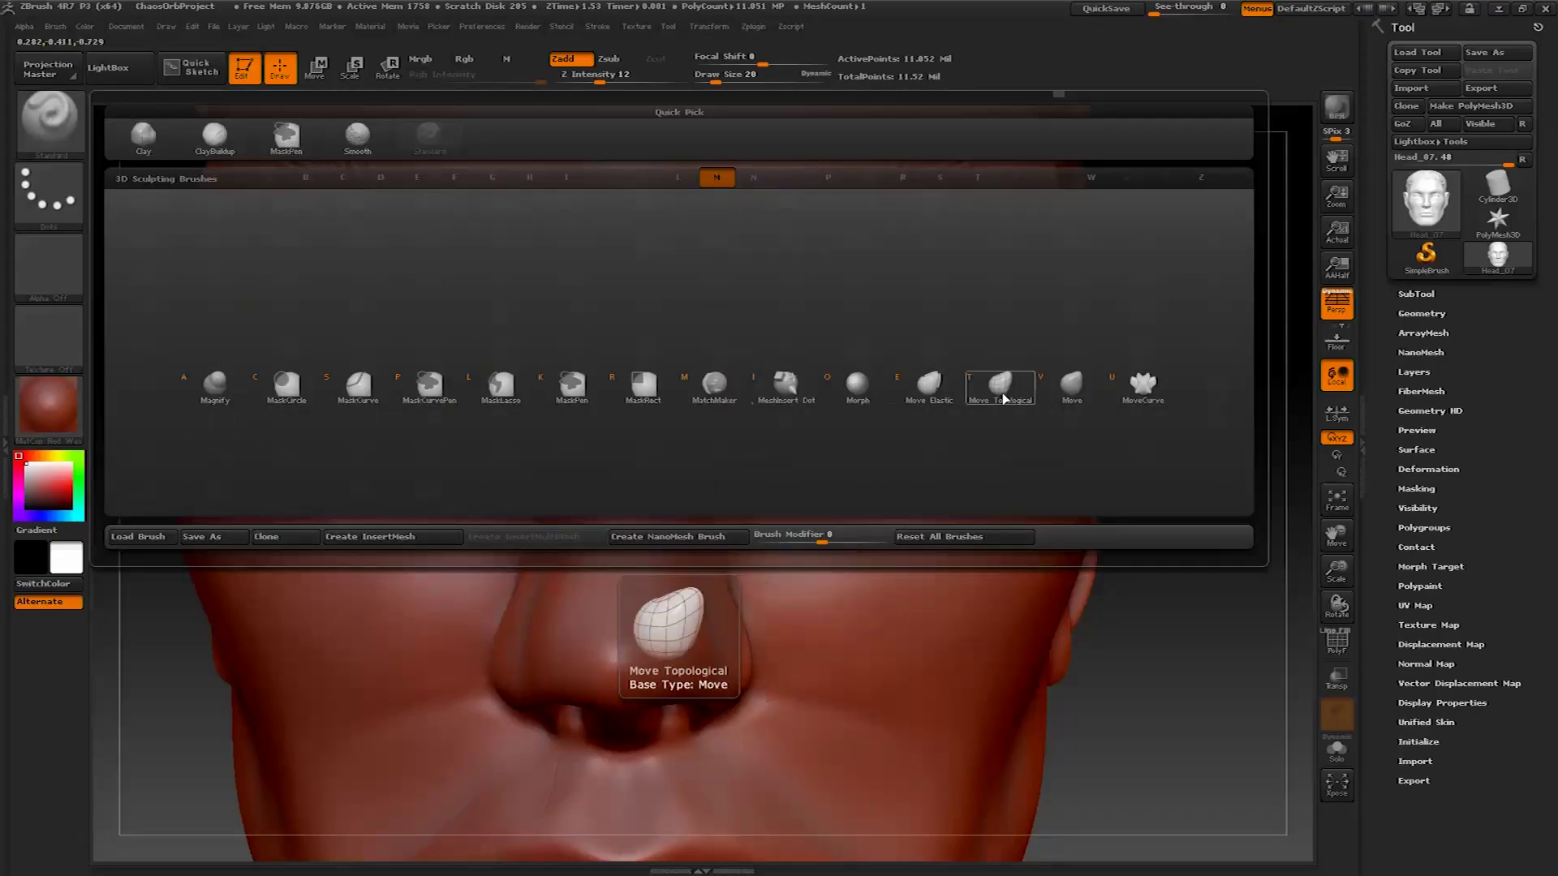
# Split the head into subtools Head_09, Head_08 and Head_07, then select Head_07
pyautogui.click(885, 380)
pyautogui.click(1416, 293)
pyautogui.click(1428, 838)
pyautogui.press('Return')
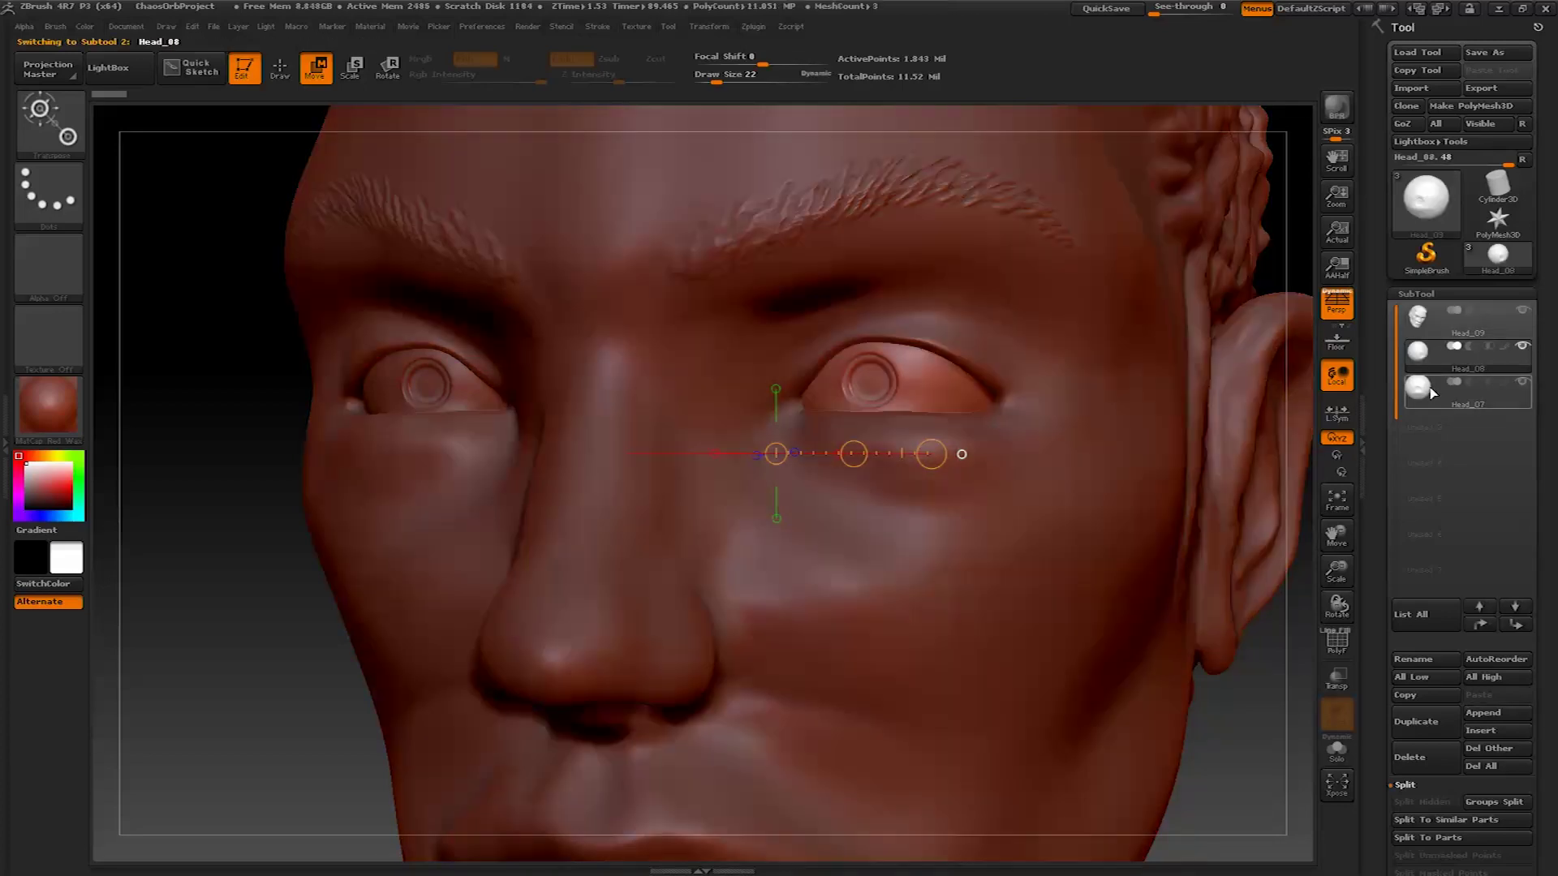
pyautogui.click(1432, 388)
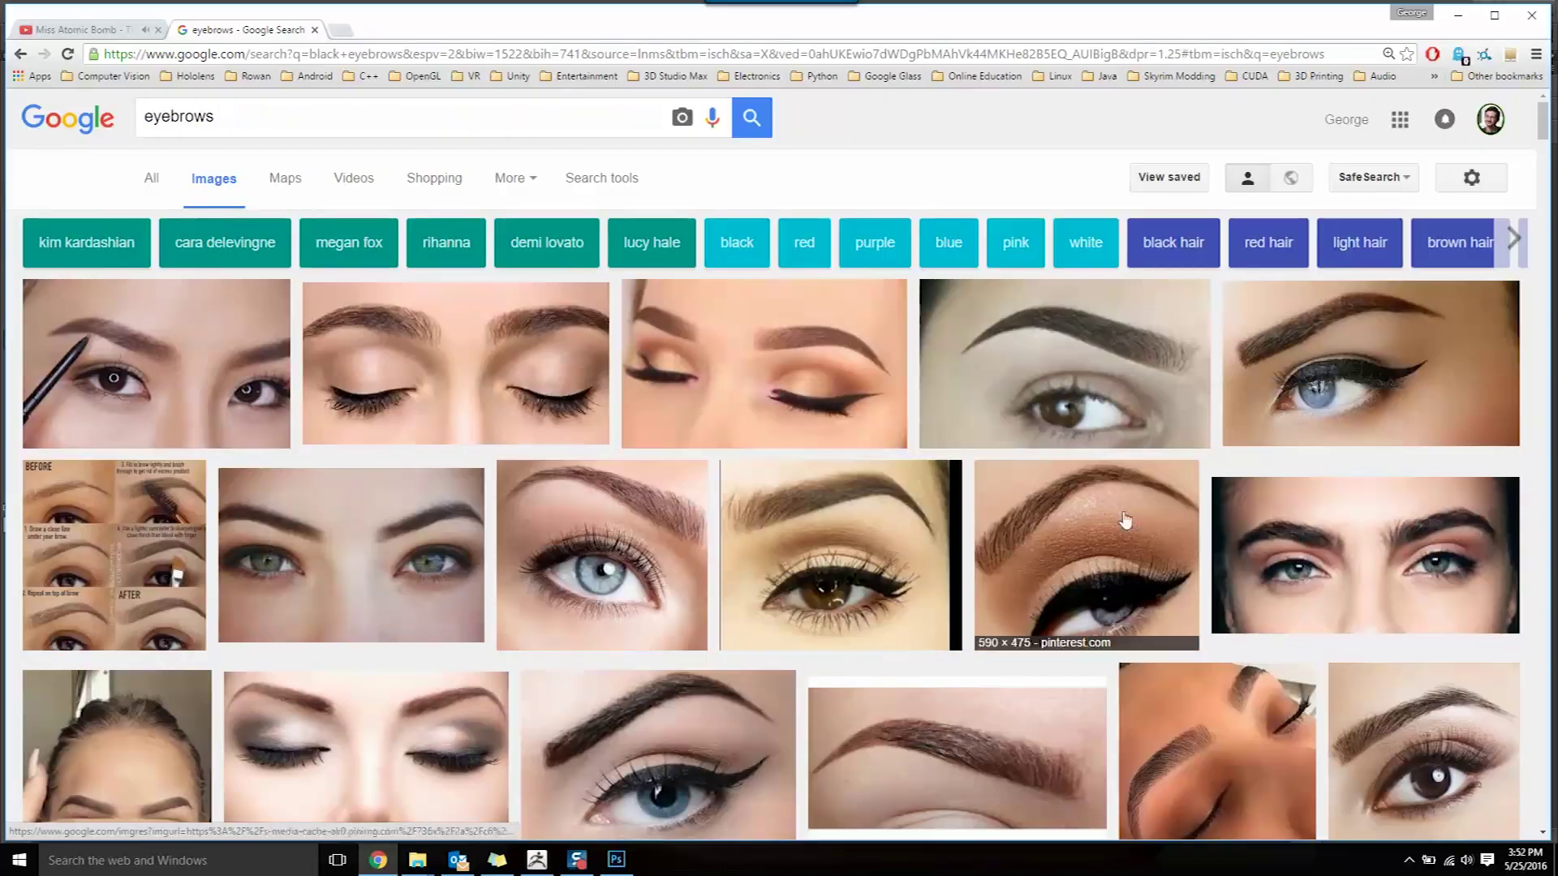
# Search Google Images for angry eyebrow references and open other eyebrow results
pyautogui.write('greeek')
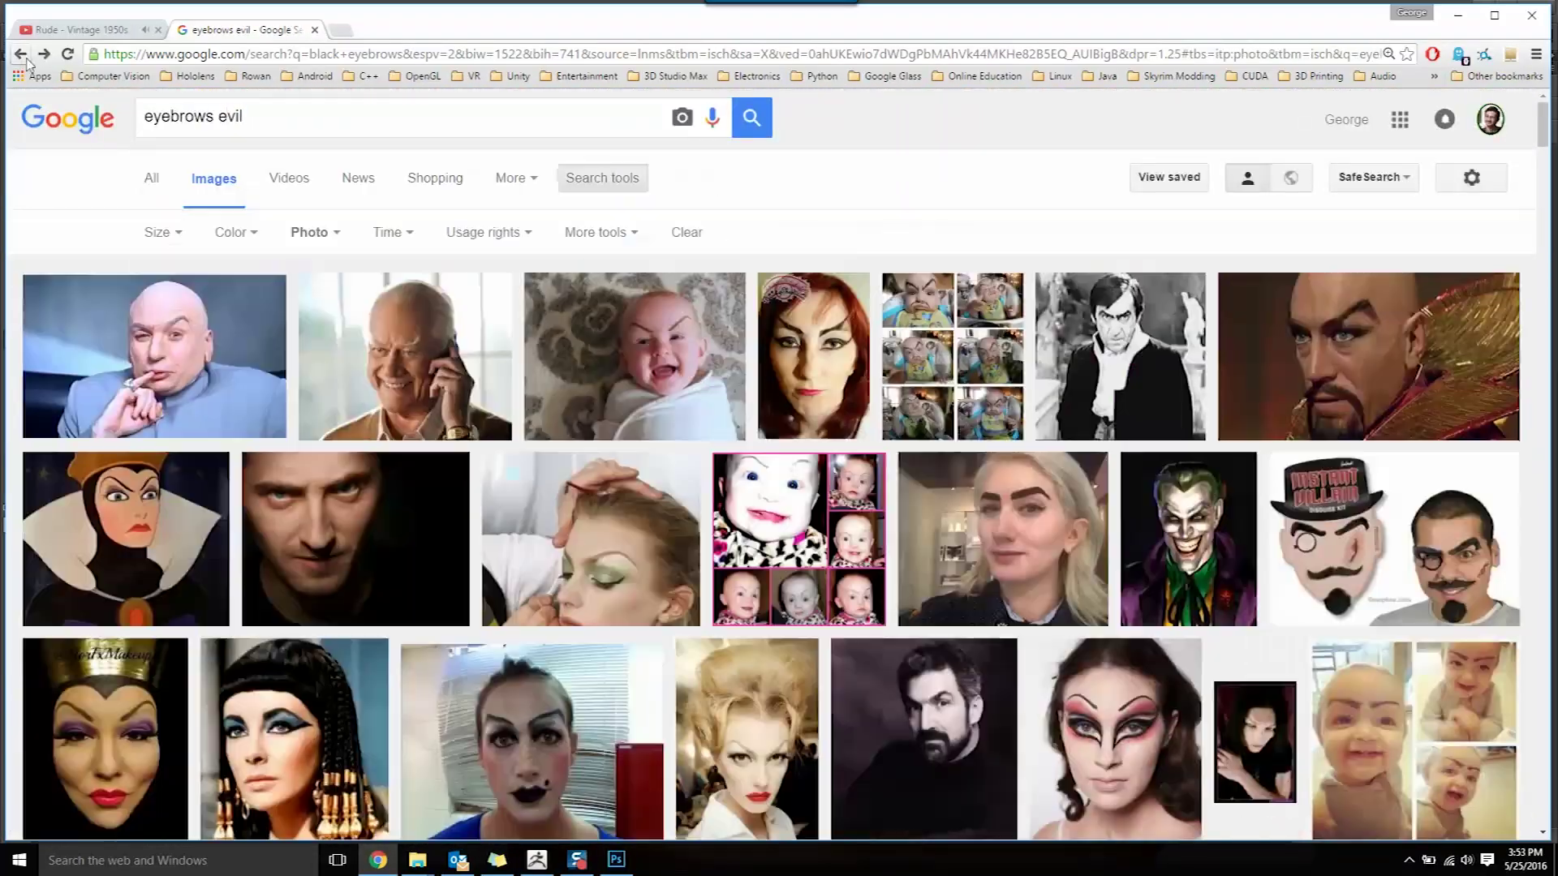
pyautogui.click(21, 54)
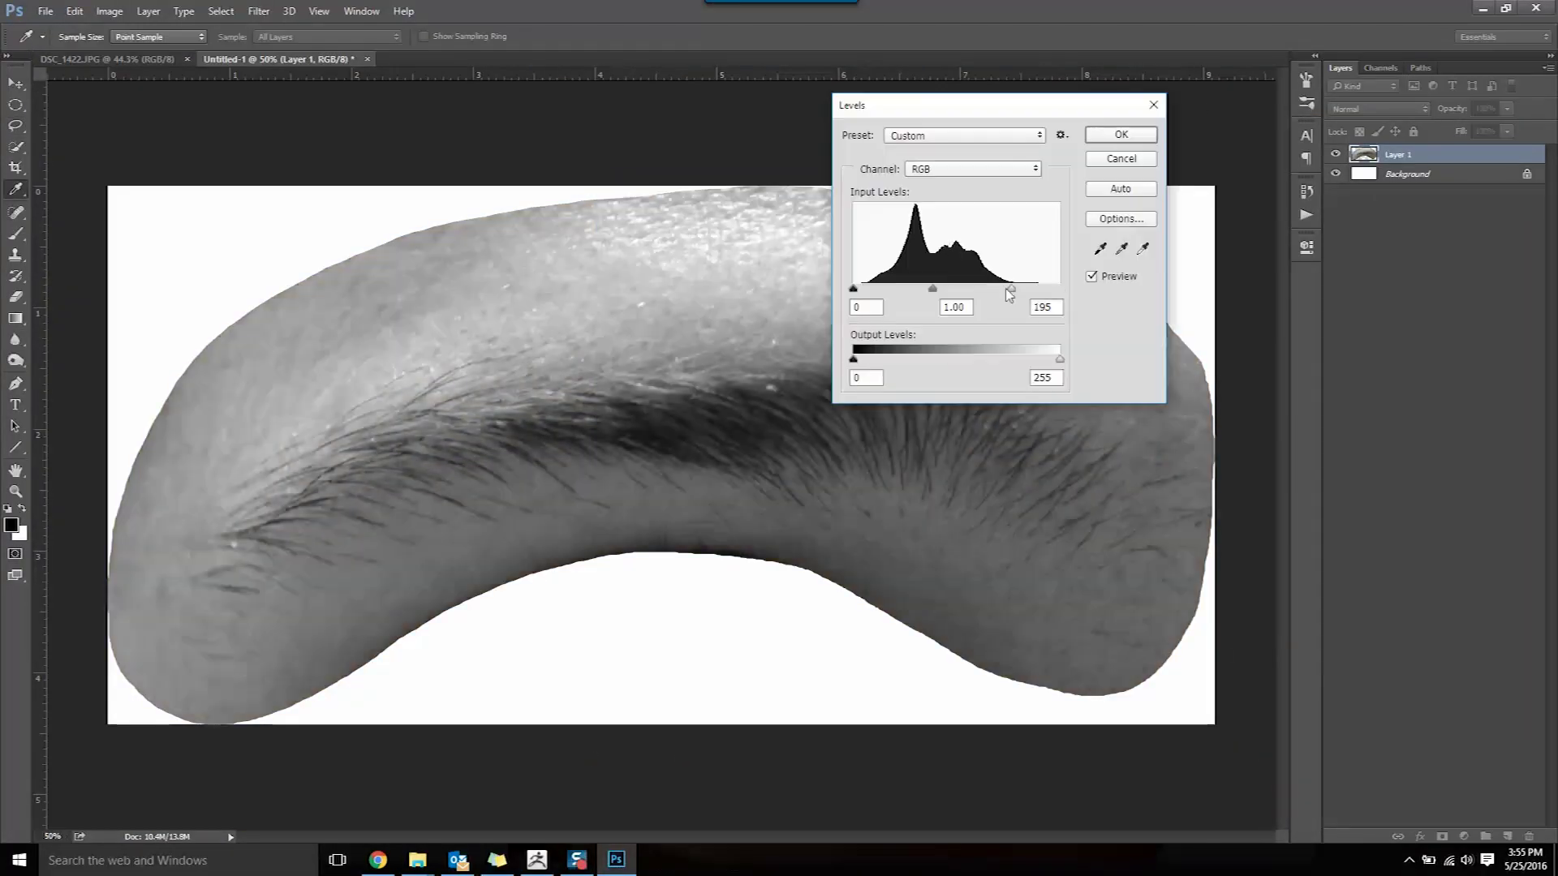
# Brighten the eyebrow with Levels and add a Reveal Selection mask to Layer 1 copy 2
pyautogui.moveTo(1045, 289); pyautogui.dragTo(964, 290)
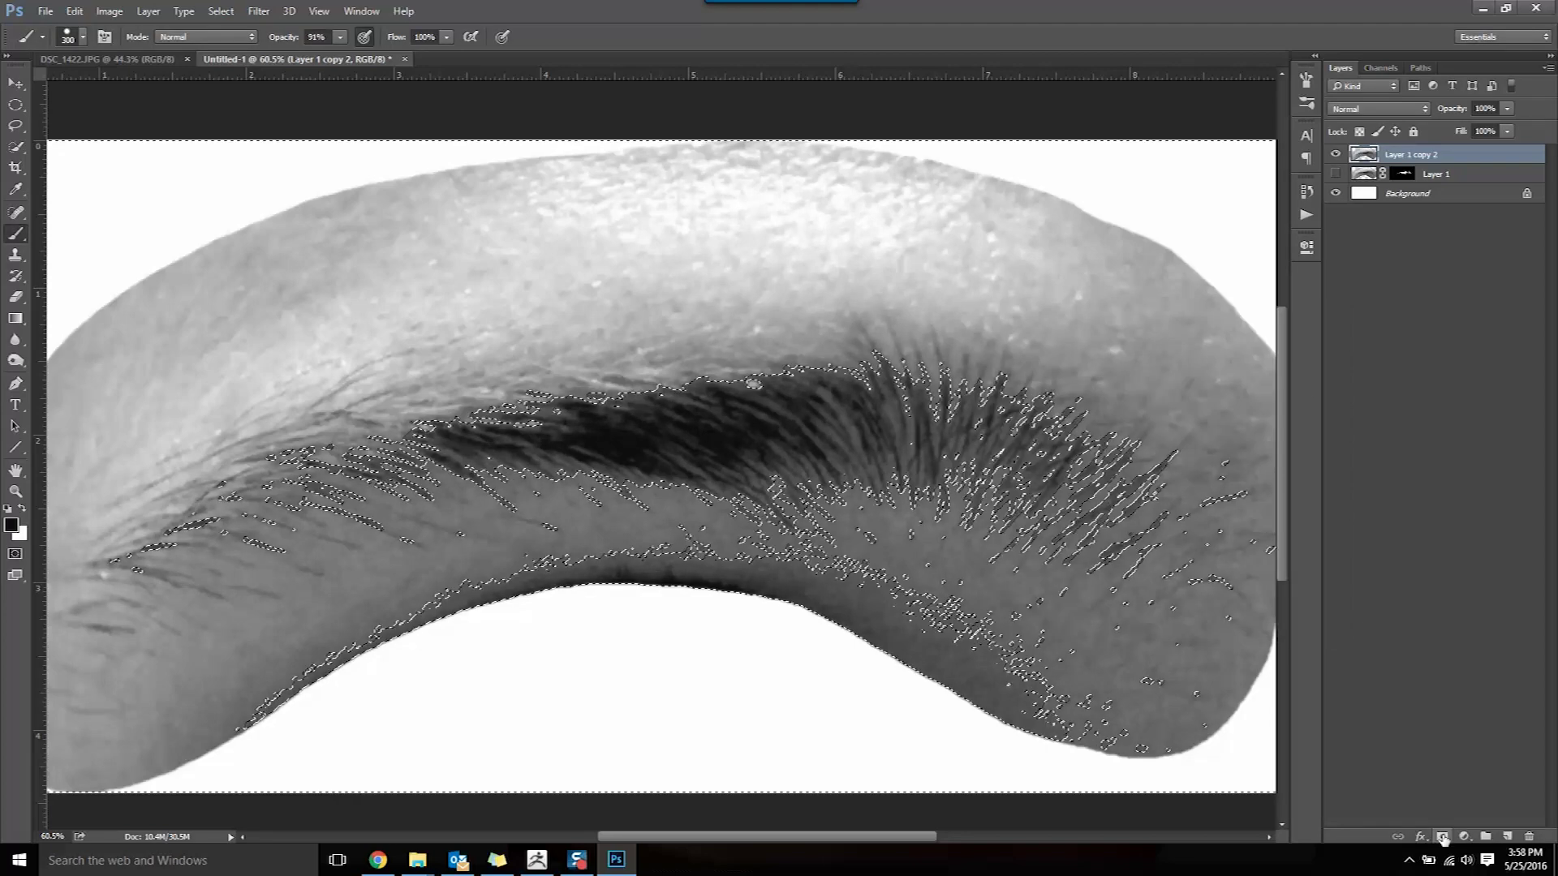
pyautogui.click(1442, 837)
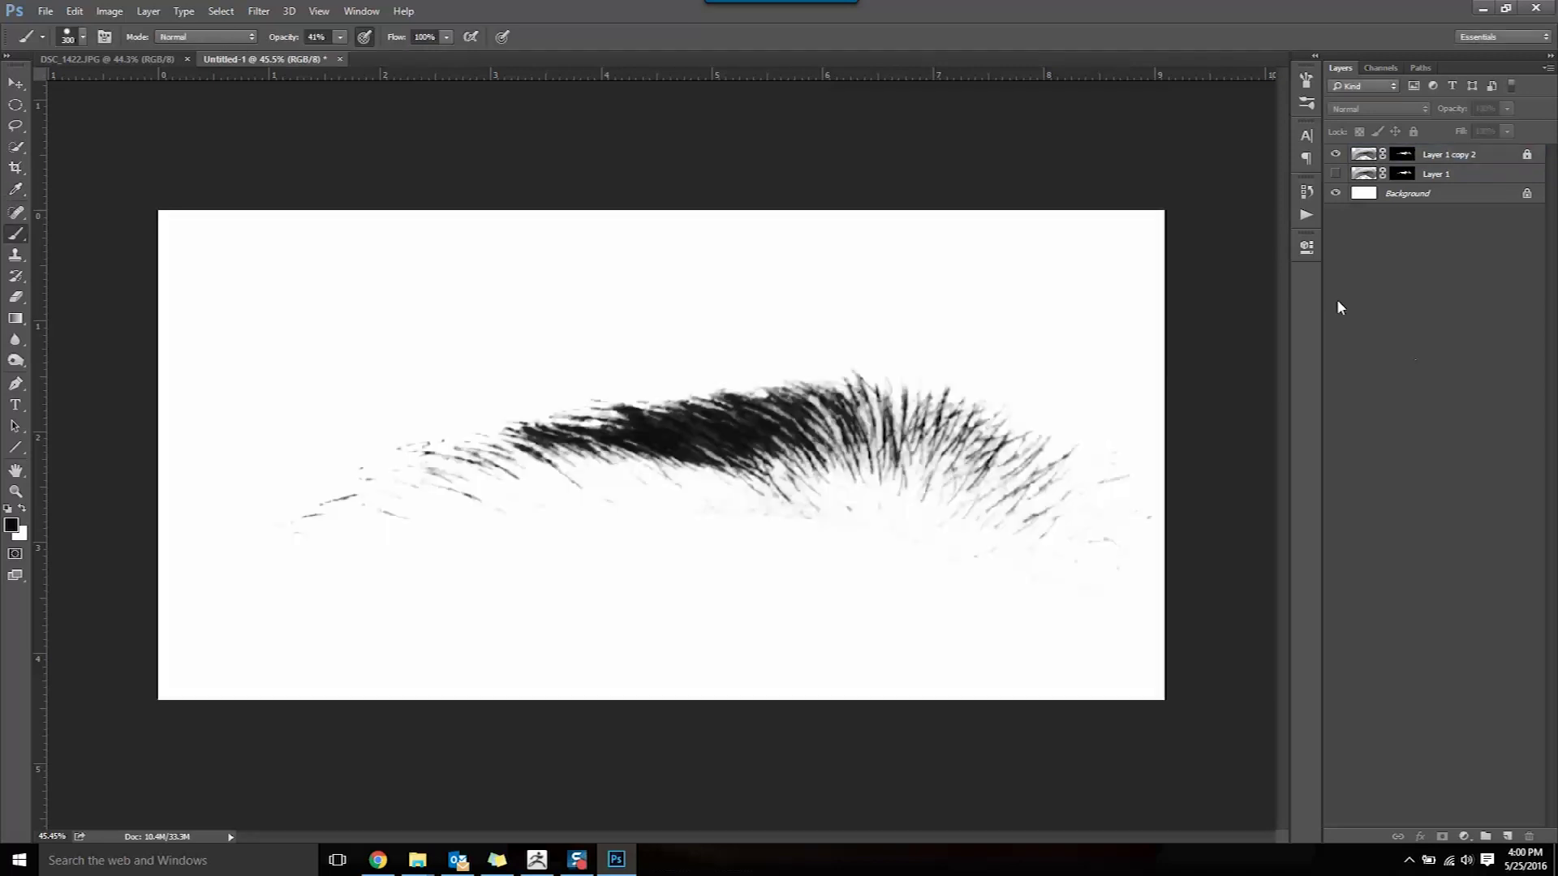
# Flatten the eyebrow image, paint the canvas bands white, and save it as EyebrowAlpha_01
pyautogui.rightClick(1353, 174)
pyautogui.click(1395, 341)
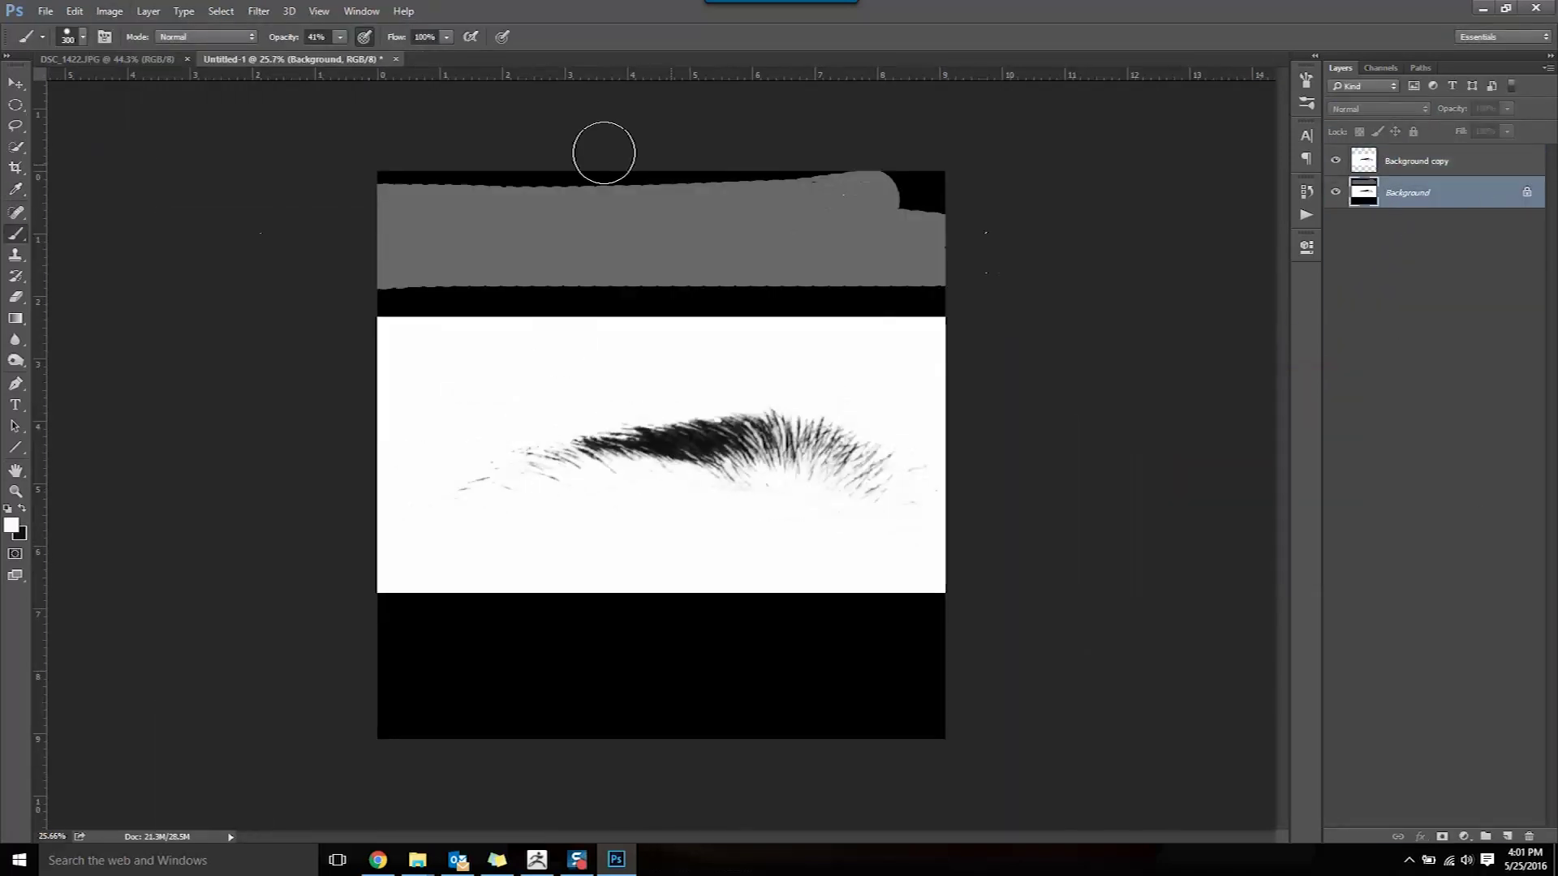
pyautogui.moveTo(601, 153); pyautogui.dragTo(1013, 531)
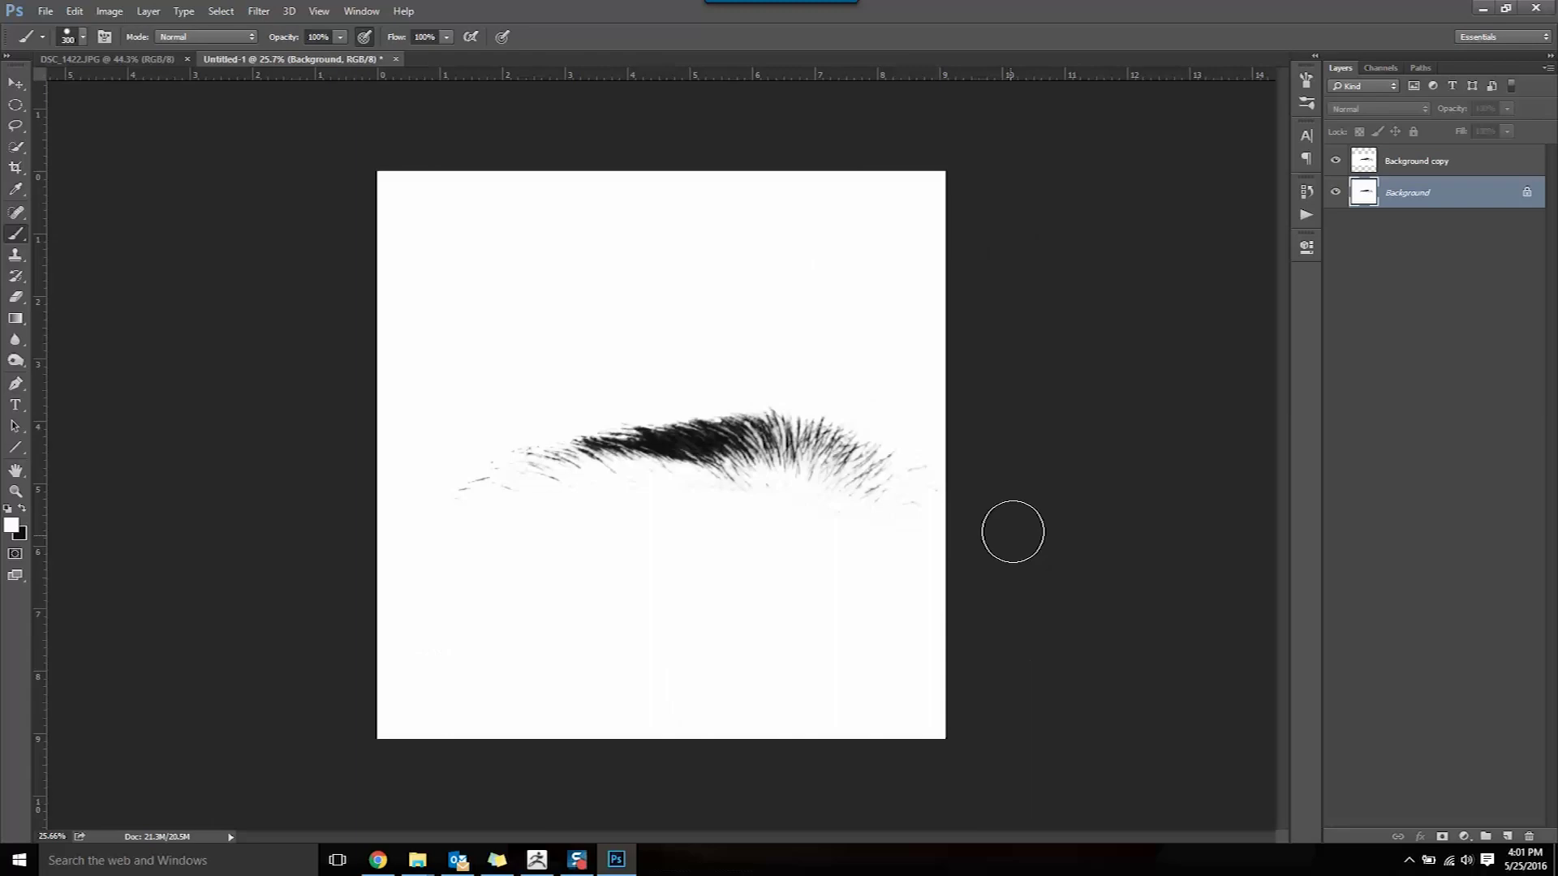
pyautogui.click(46, 11)
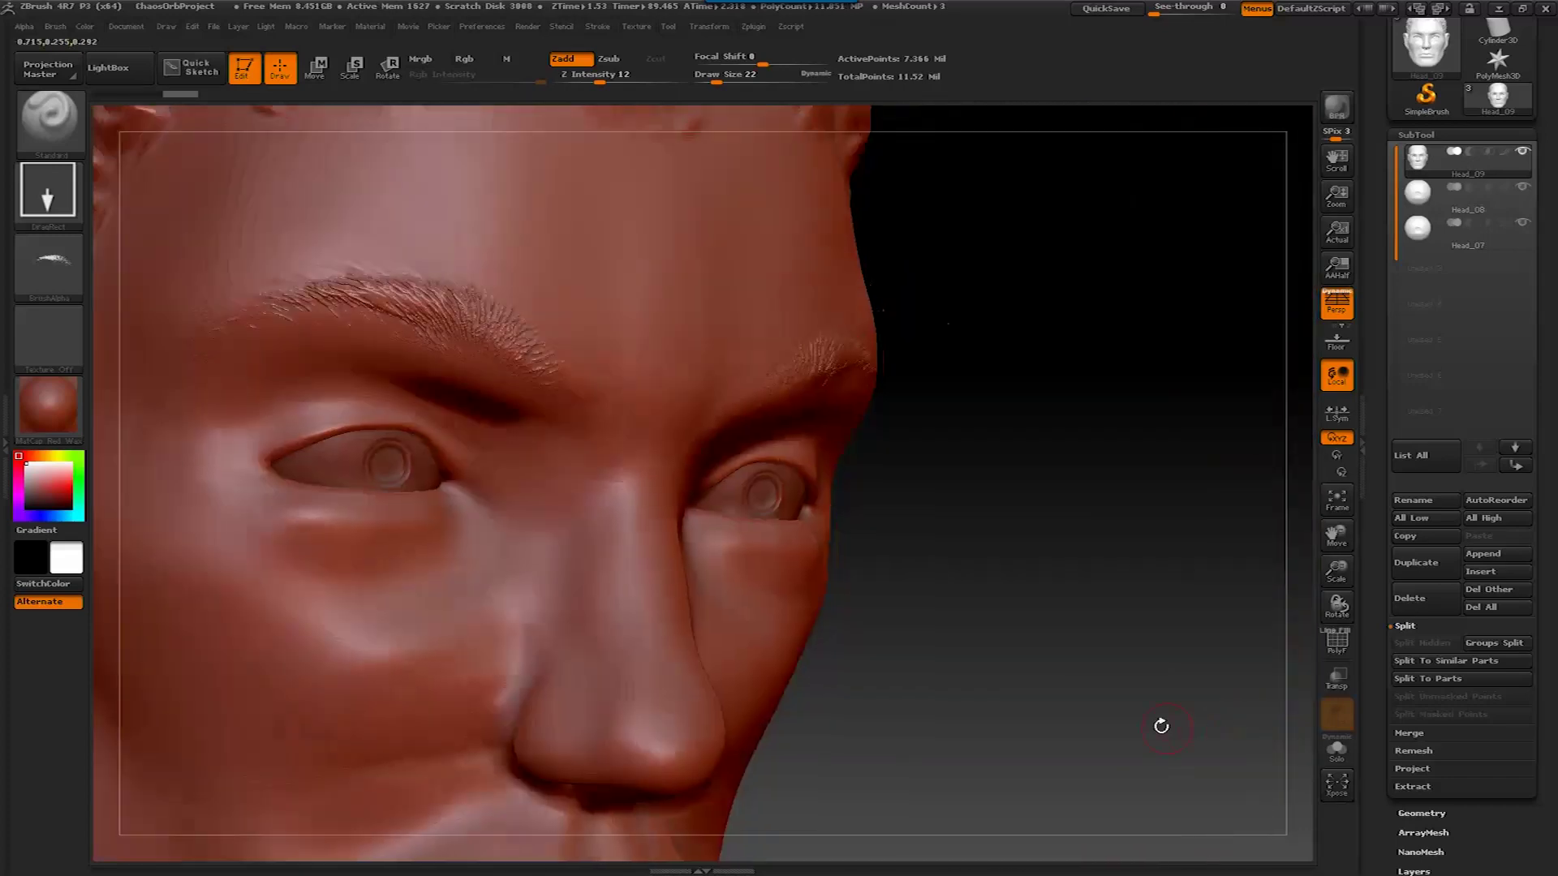
# Inspect the new eyebrows from several angles and save the head as a ZTool file
pyautogui.moveTo(1157, 723); pyautogui.dragTo(1210, 730)
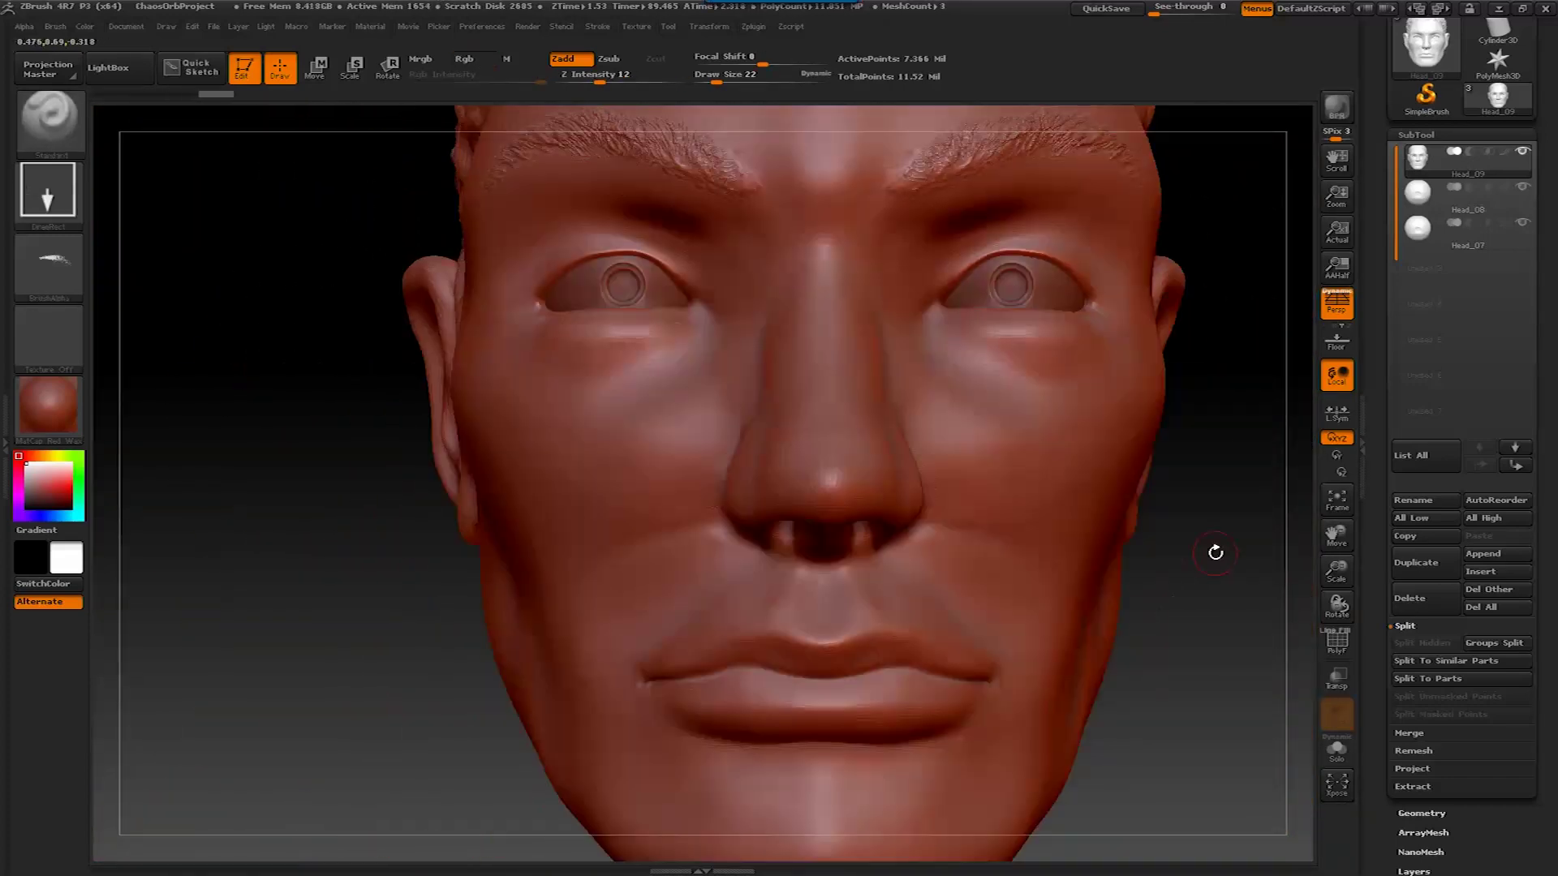
pyautogui.moveTo(1214, 550); pyautogui.dragTo(1175, 416)
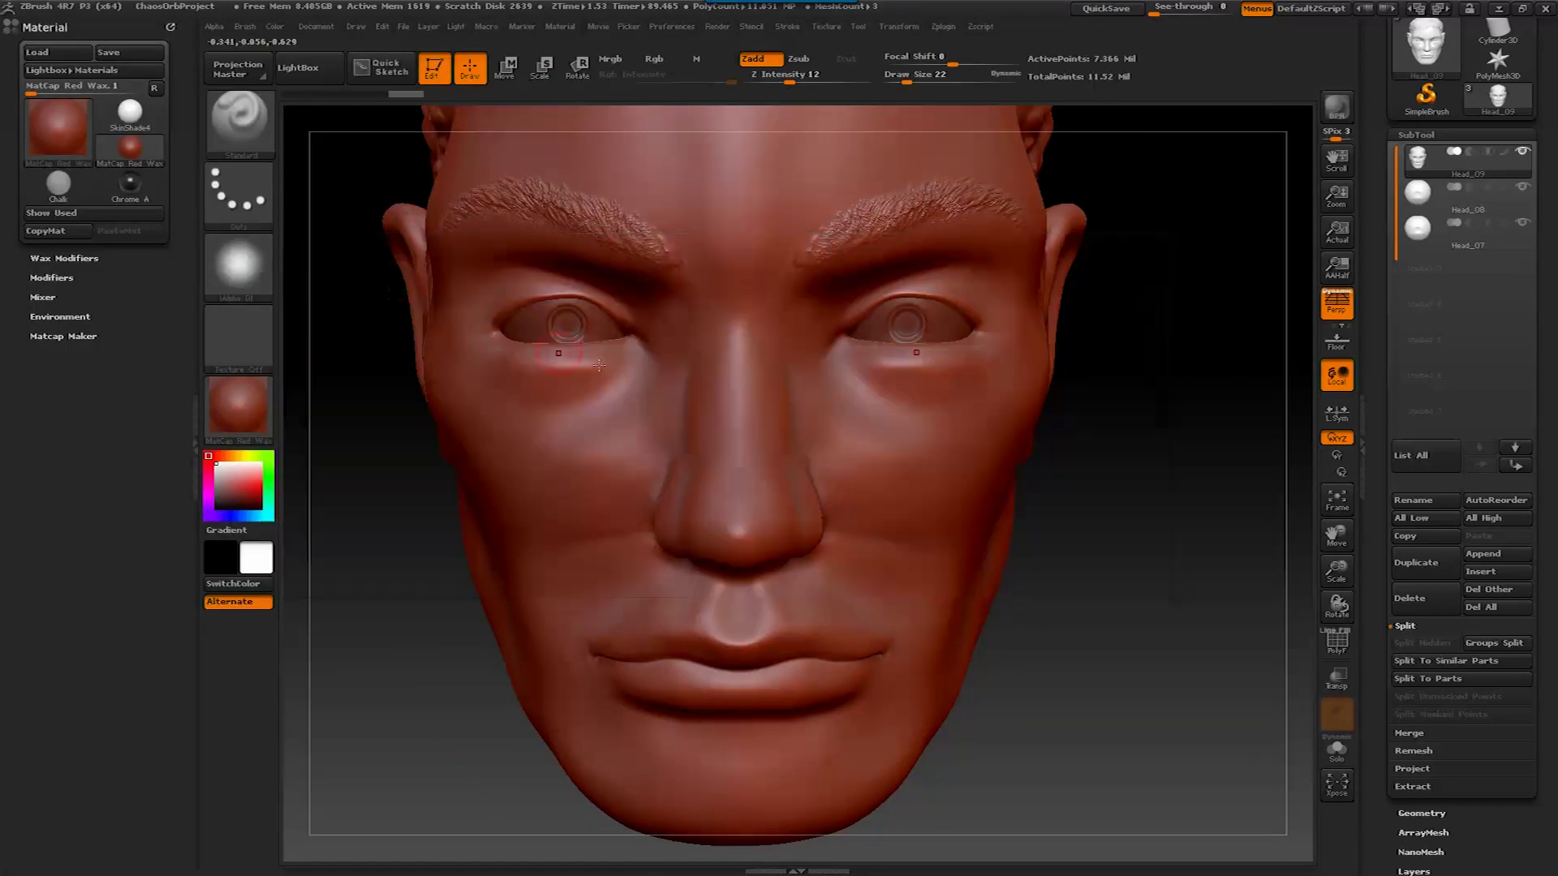
pyautogui.moveTo(1079, 616)
pyautogui.mouseDown()
pyautogui.moveTo(1023, 601)
pyautogui.moveTo(1108, 613)
pyautogui.mouseUp()
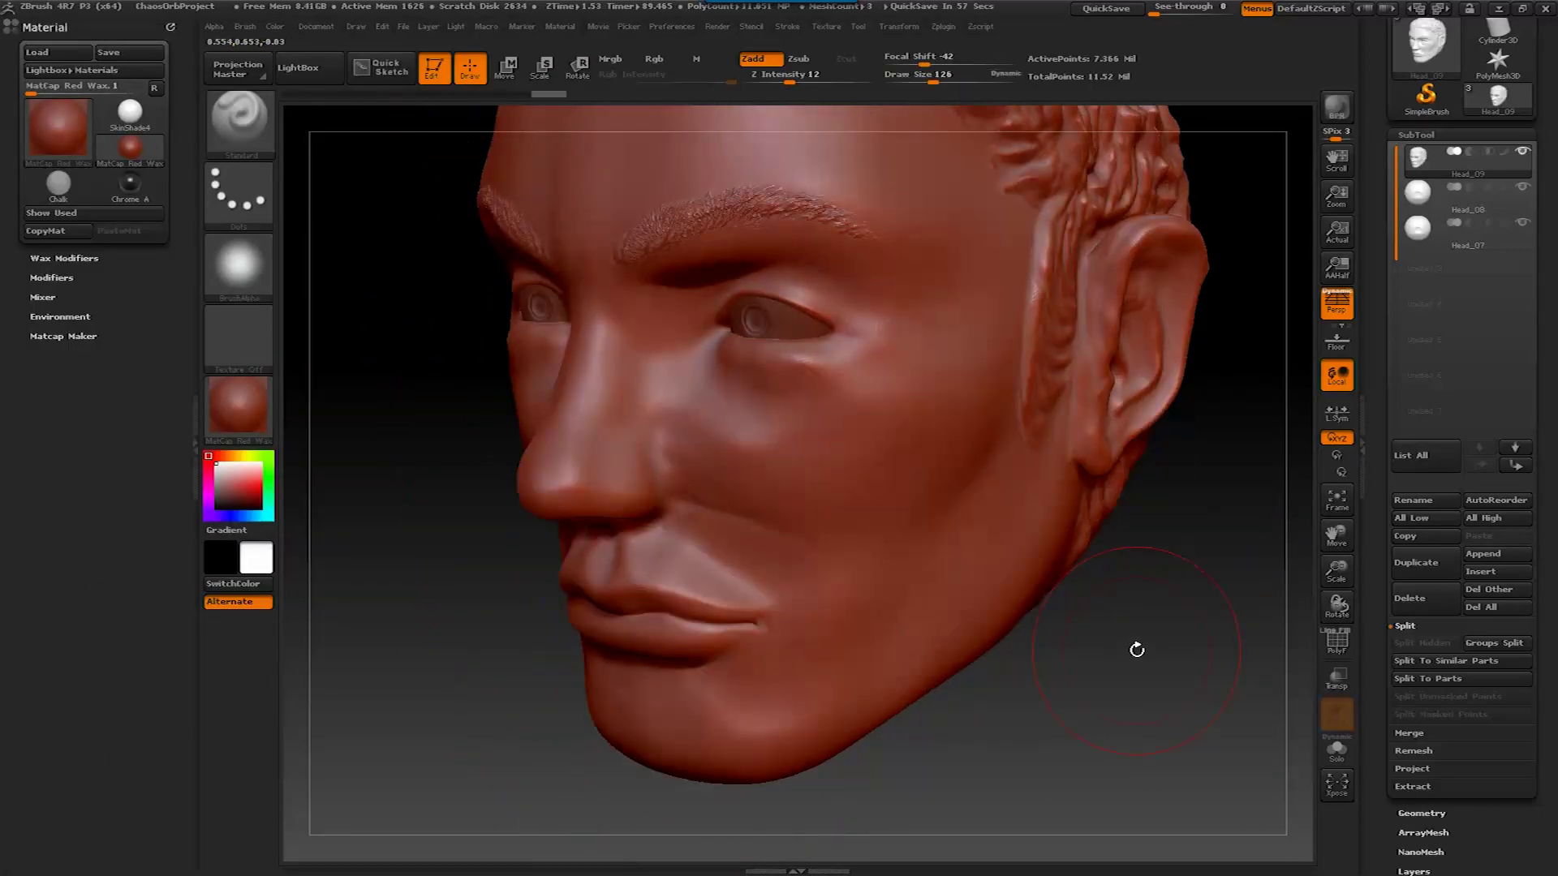
pyautogui.moveTo(1133, 646); pyautogui.dragTo(1158, 546)
pyautogui.scroll(3, 1457, 72)
pyautogui.click(1497, 52)
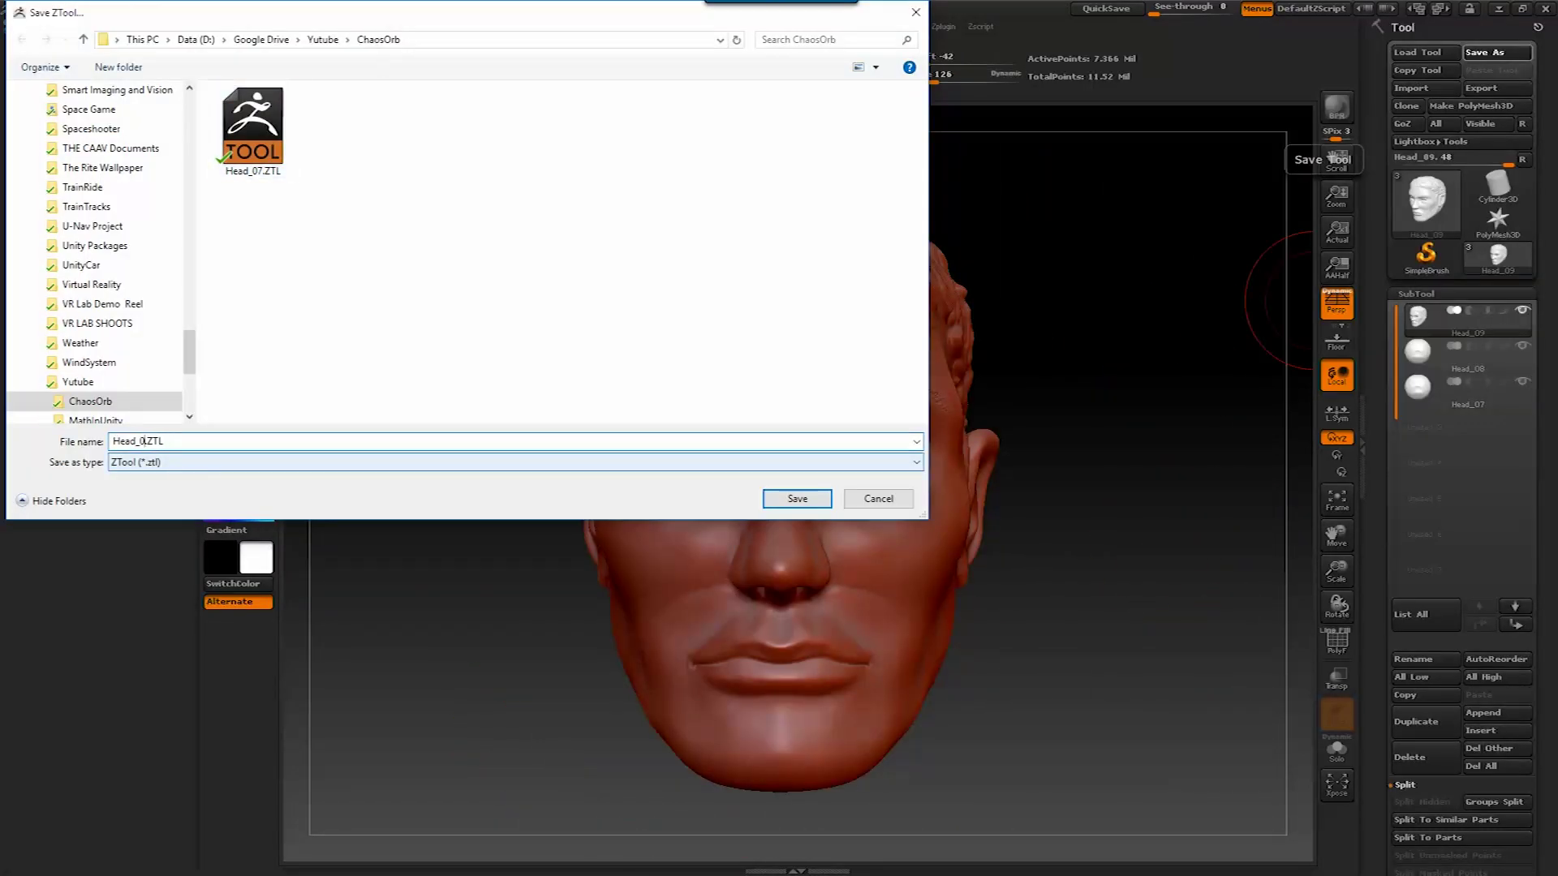
pyautogui.press('Return')
# Merge down the top two subtools into the fused head ChaosOrb_Head_11_Fused
pyautogui.scroll(-3, 1433, 568)
pyautogui.click(1433, 630)
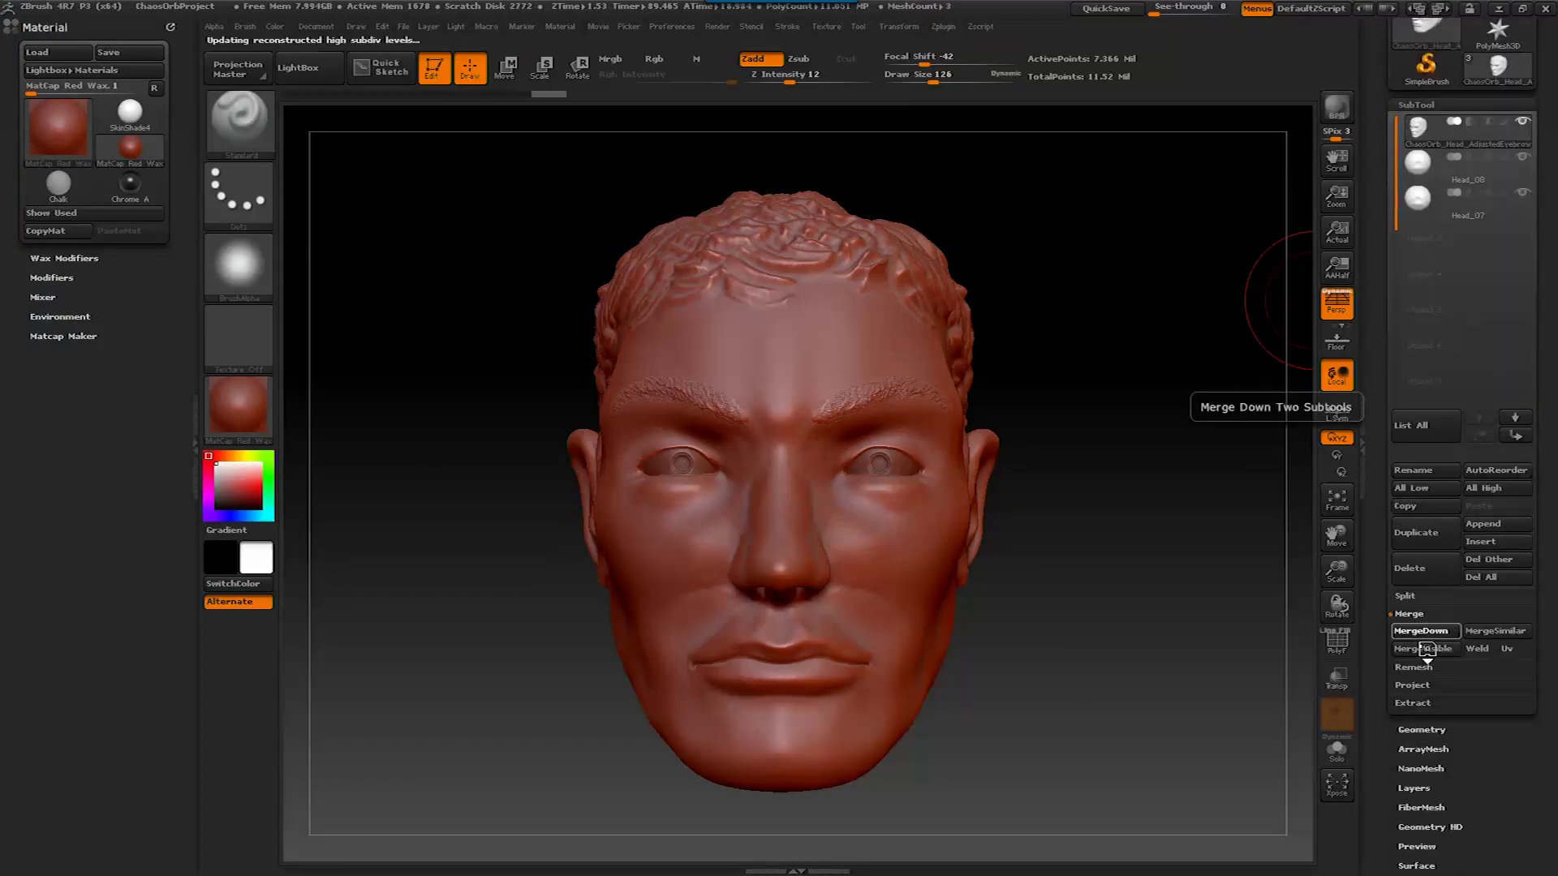
pyautogui.click(194, 445)
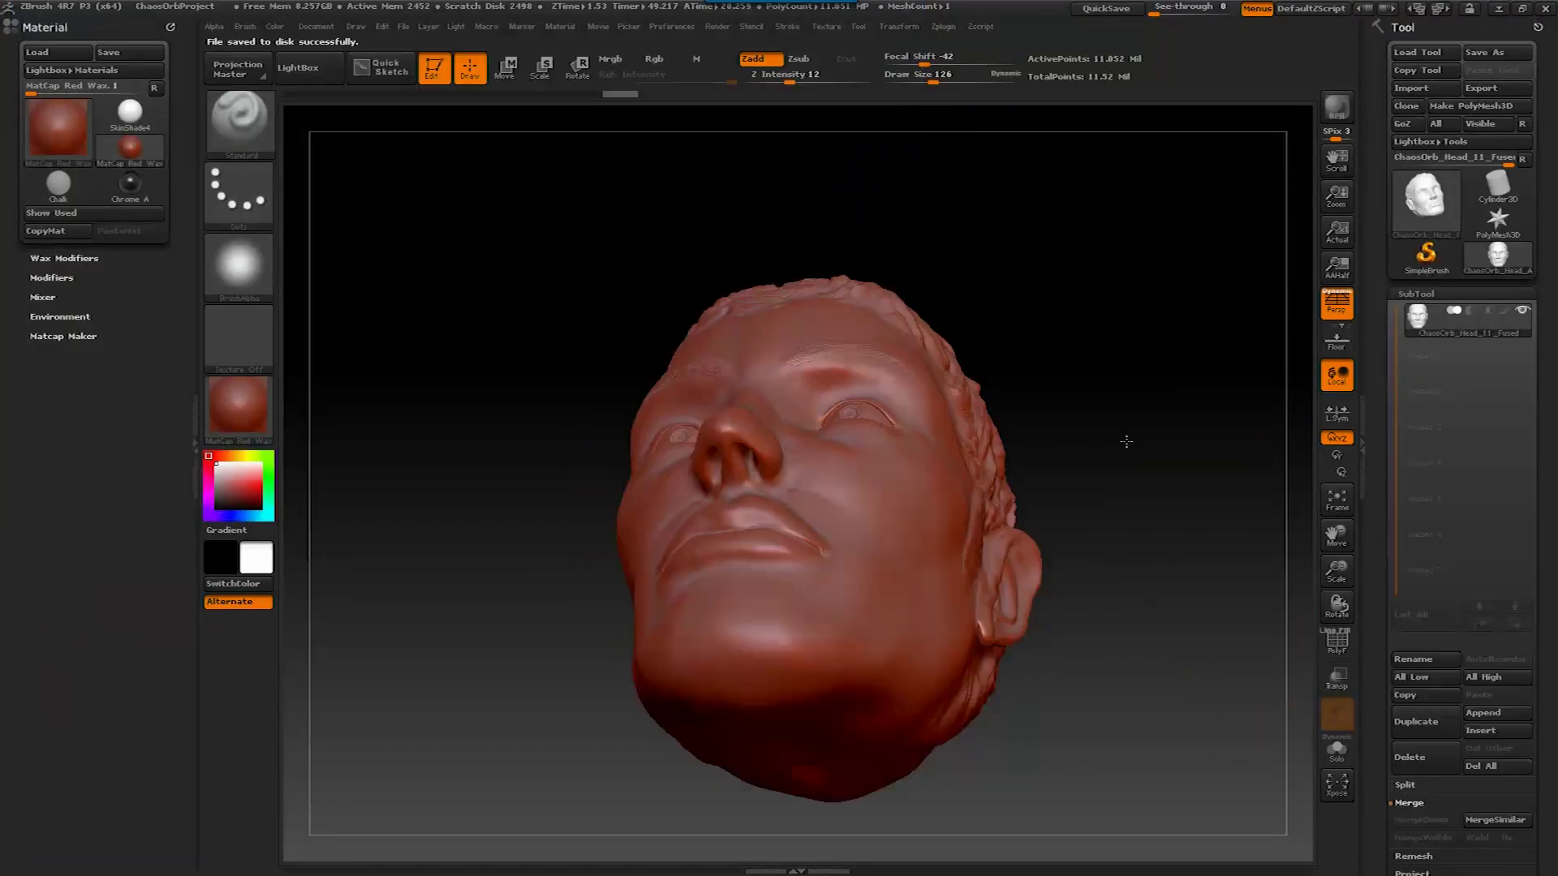
pyautogui.moveTo(1123, 441); pyautogui.dragTo(907, 650)
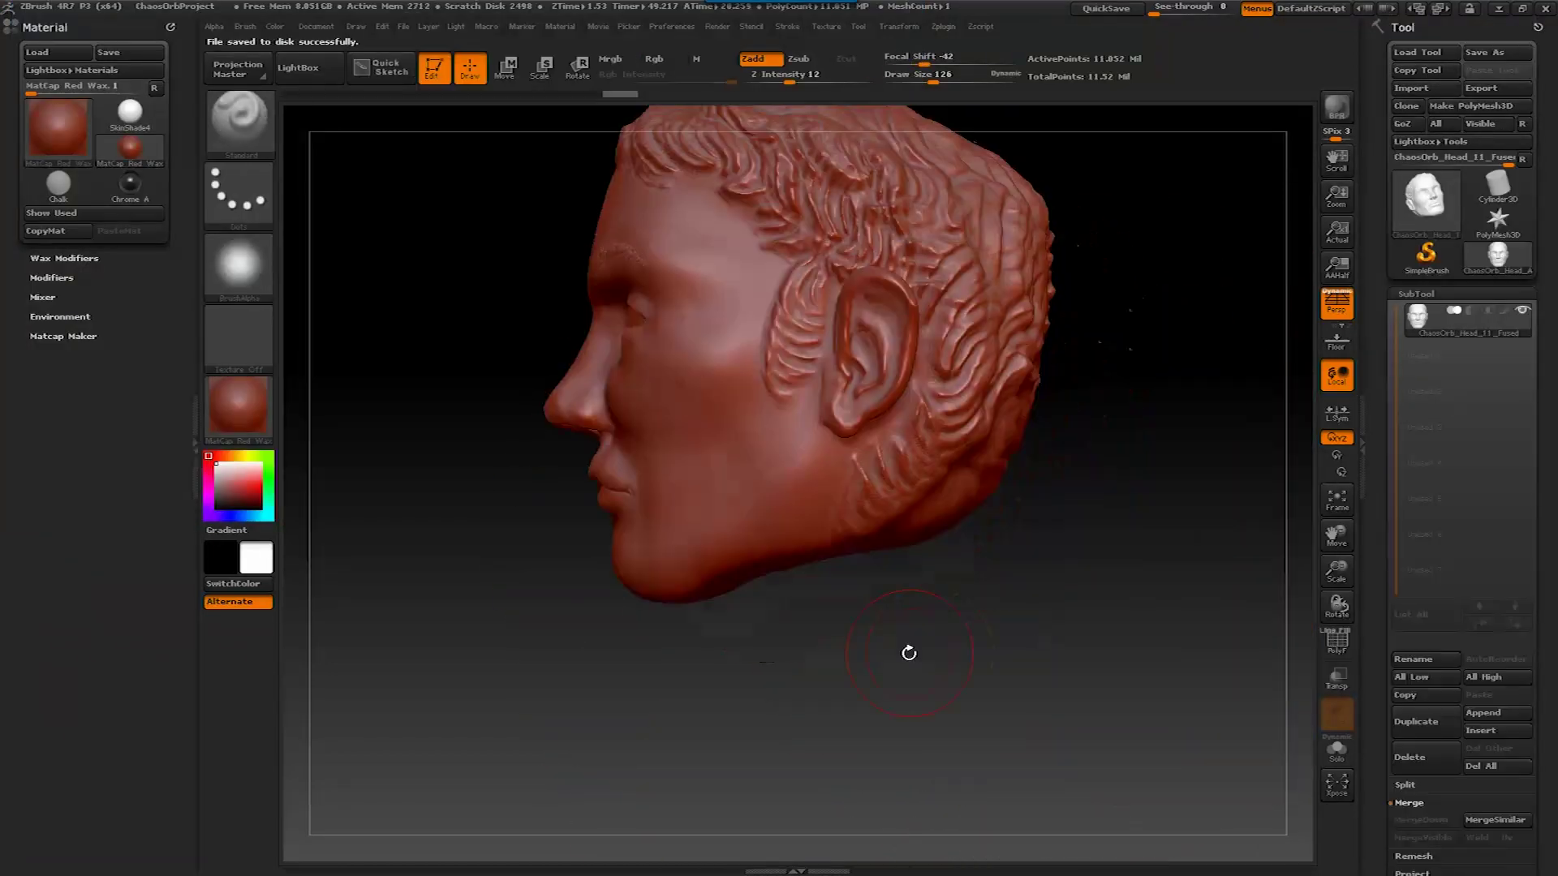
# Choose the TrimDynamic brush, then the Flatten brush, for the back of the head
pyautogui.press('b')
pyautogui.click(1333, 456)
pyautogui.moveTo(794, 578)
pyautogui.mouseDown()
pyautogui.moveTo(1196, 539)
pyautogui.moveTo(1193, 365)
pyautogui.mouseUp()
pyautogui.click(240, 130)
pyautogui.click(838, 546)
# Rotate the head to examine its top and back after the first flattening
pyautogui.click(231, 122)
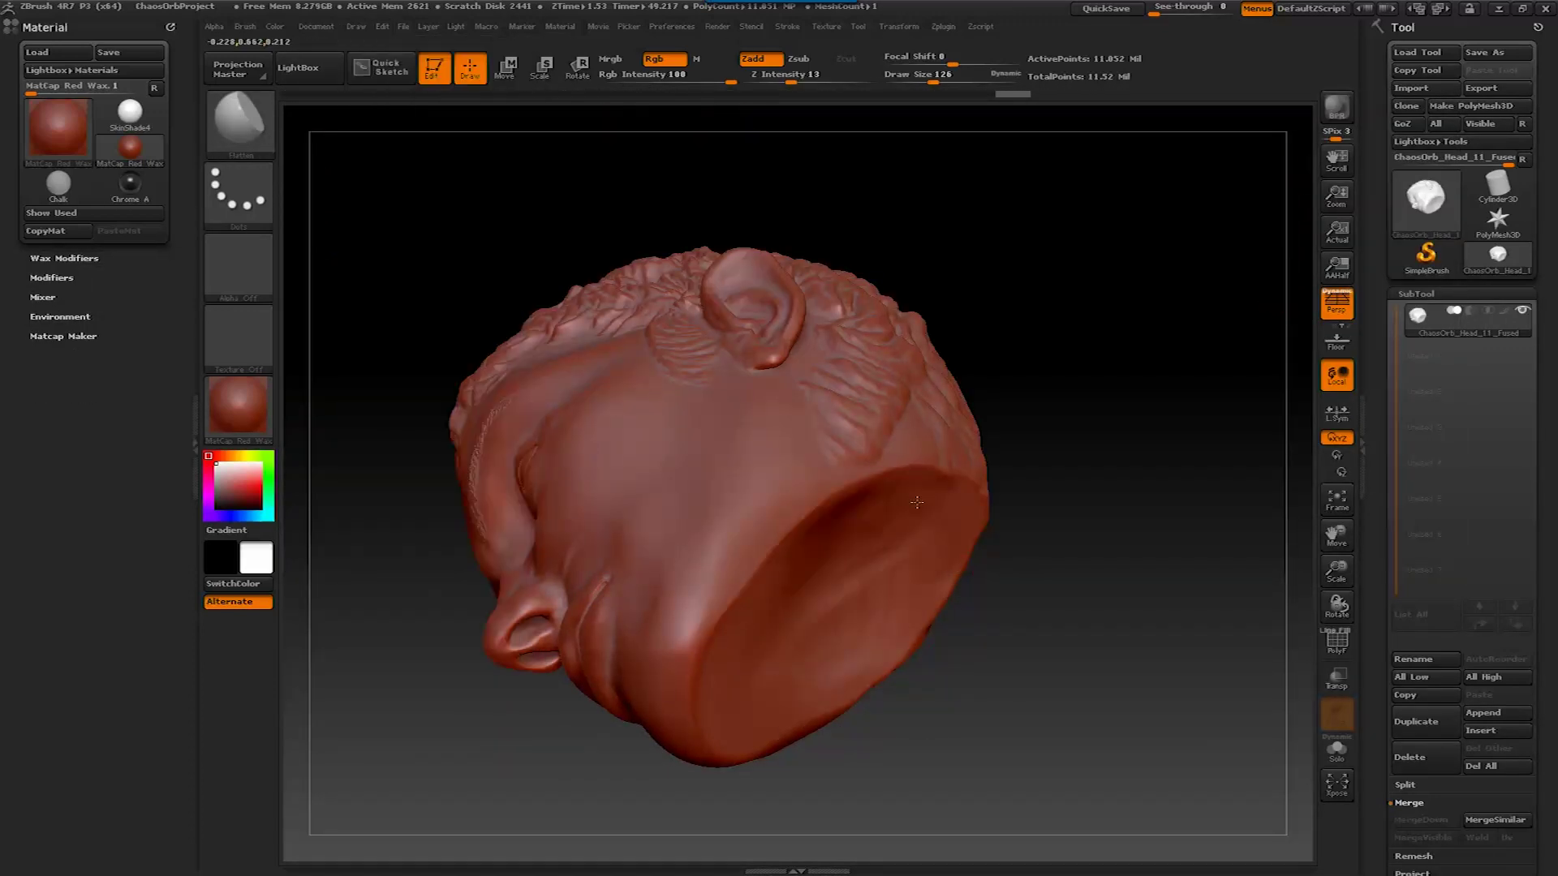
pyautogui.moveTo(917, 502); pyautogui.dragTo(1019, 587)
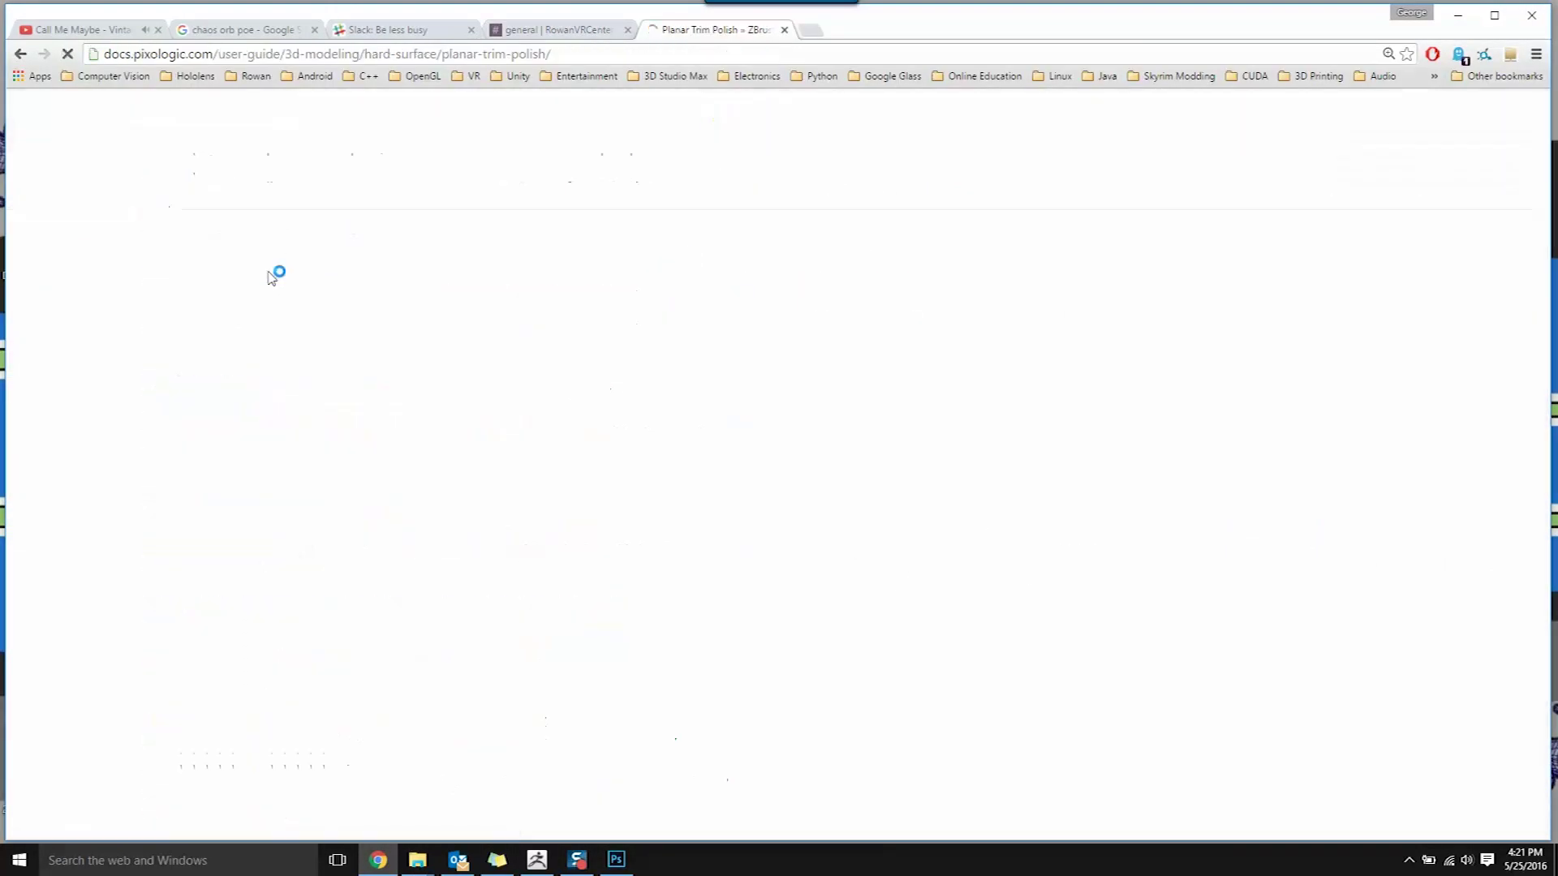
pyautogui.moveTo(815, 253); pyautogui.dragTo(974, 258)
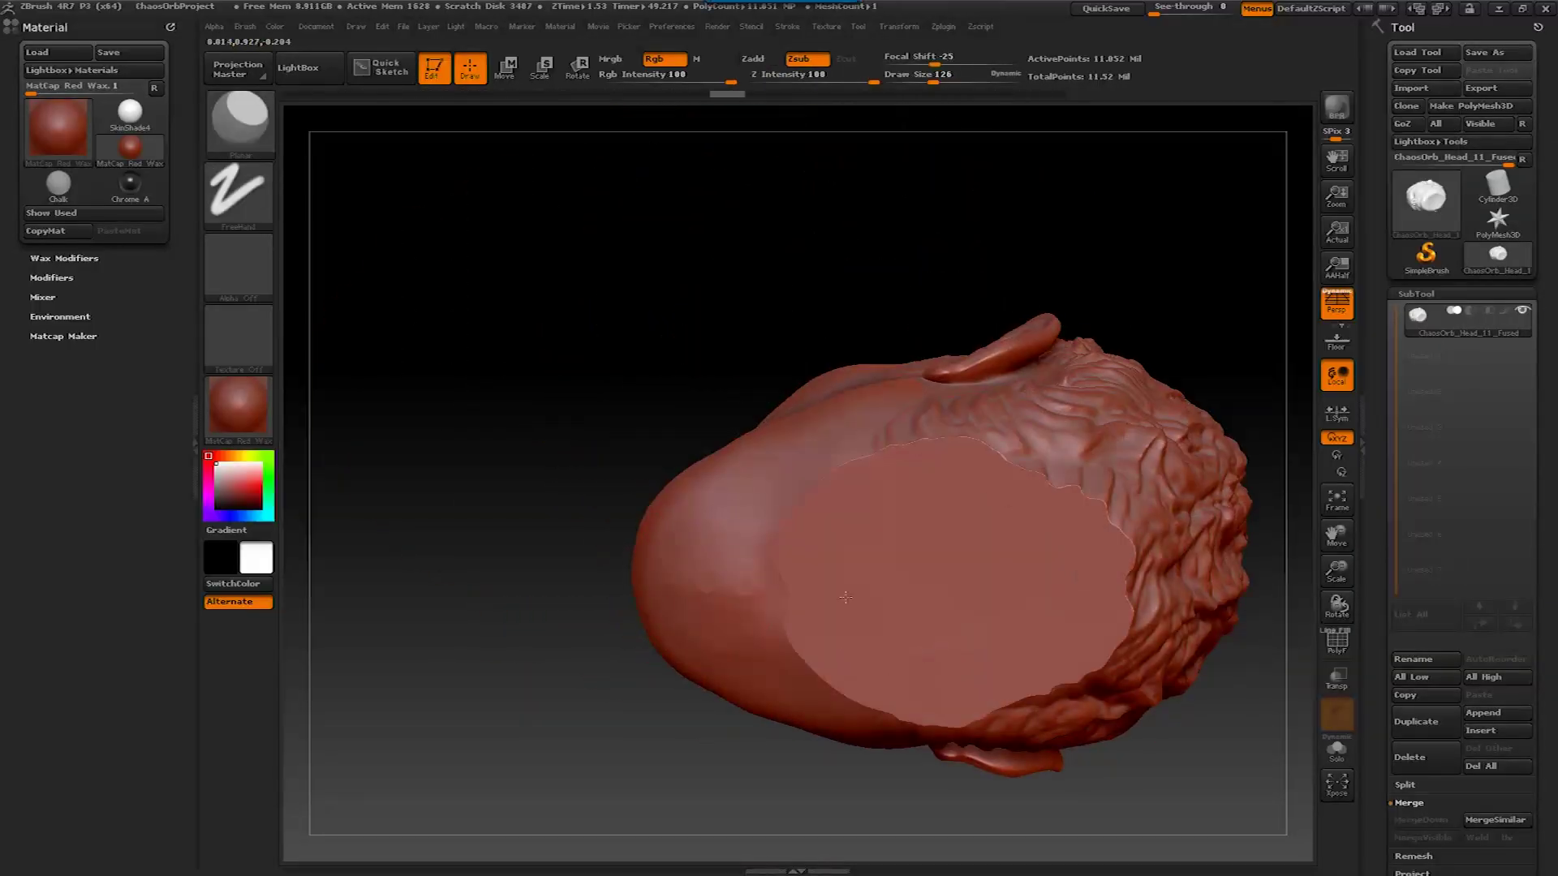
pyautogui.moveTo(846, 597); pyautogui.dragTo(976, 662)
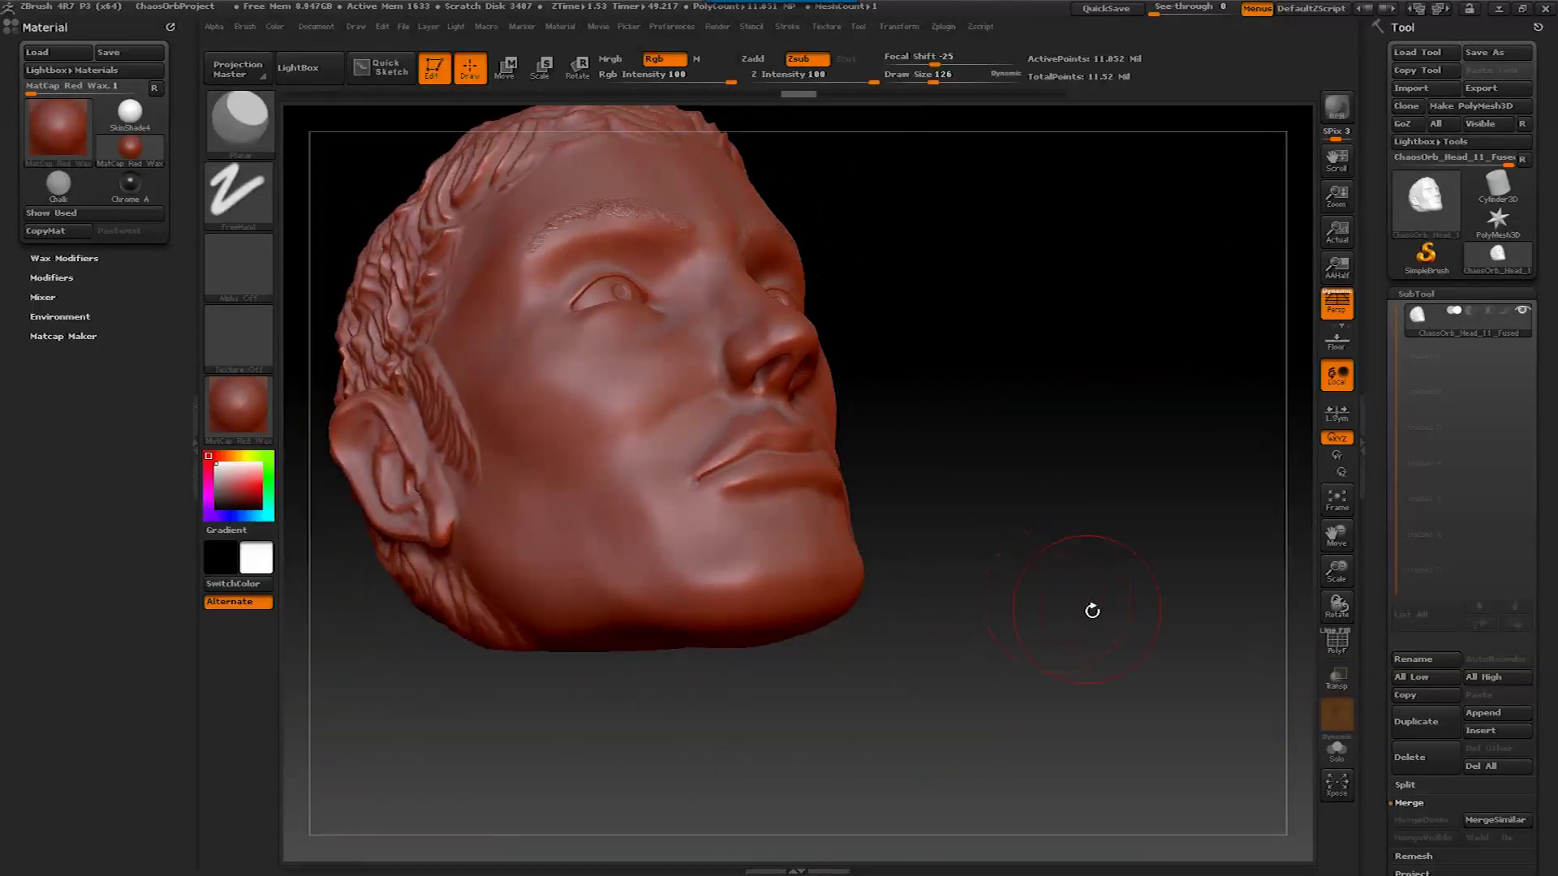
pyautogui.moveTo(1056, 597); pyautogui.dragTo(714, 610)
pyautogui.moveTo(580, 620); pyautogui.dragTo(893, 487)
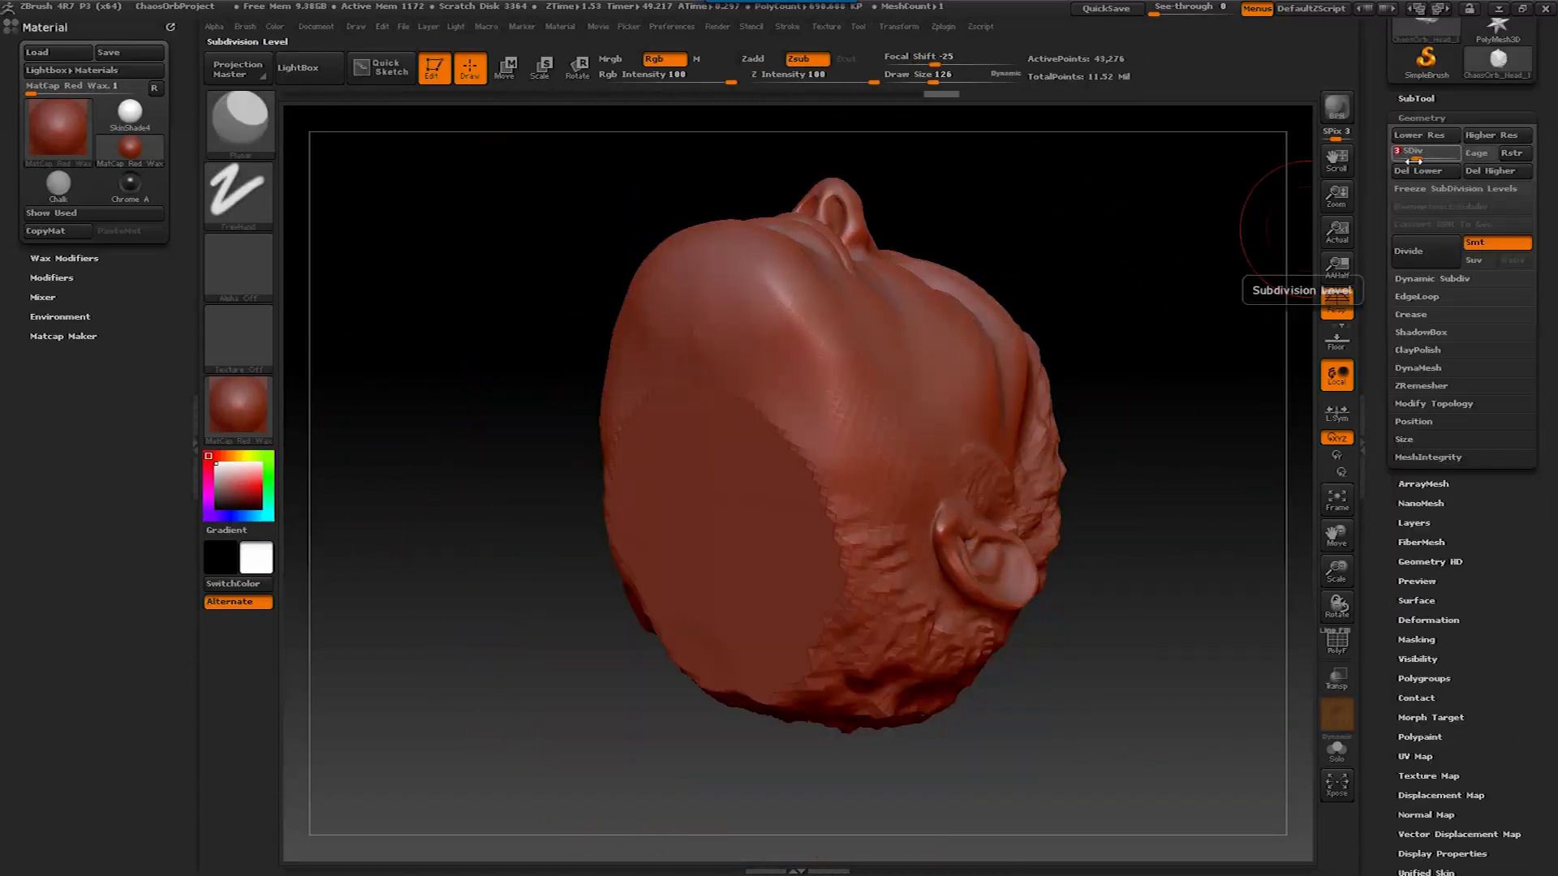
# Look up surface-flattening advice online and pick a trimming brush to plane the skull's back
pyautogui.press('b')
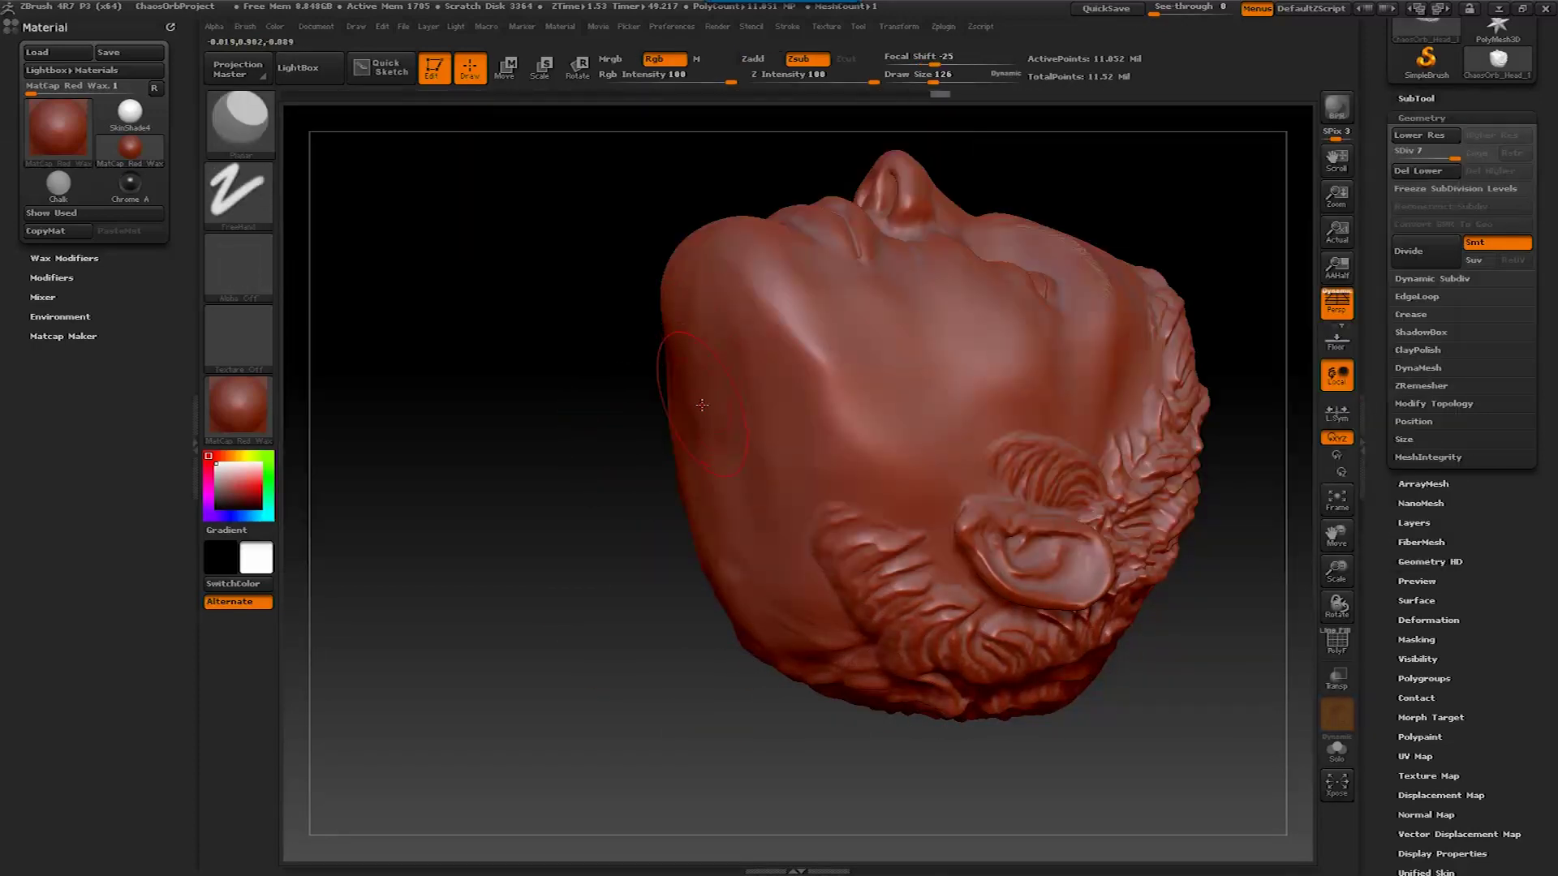
pyautogui.moveTo(1014, 406); pyautogui.dragTo(656, 369)
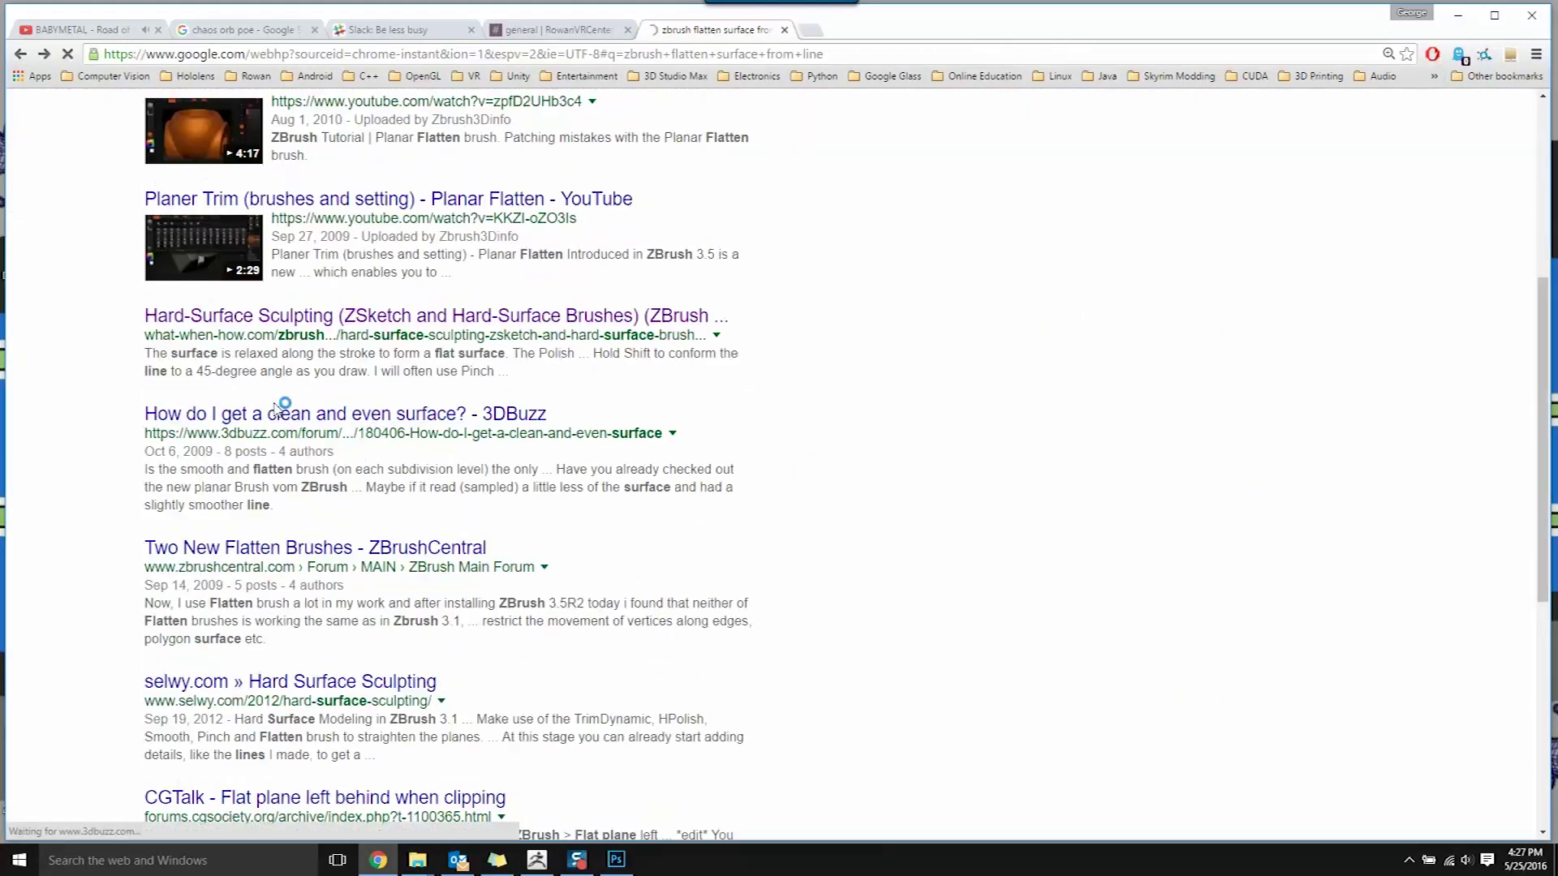
pyautogui.middleClick(278, 406)
pyautogui.click(863, 36)
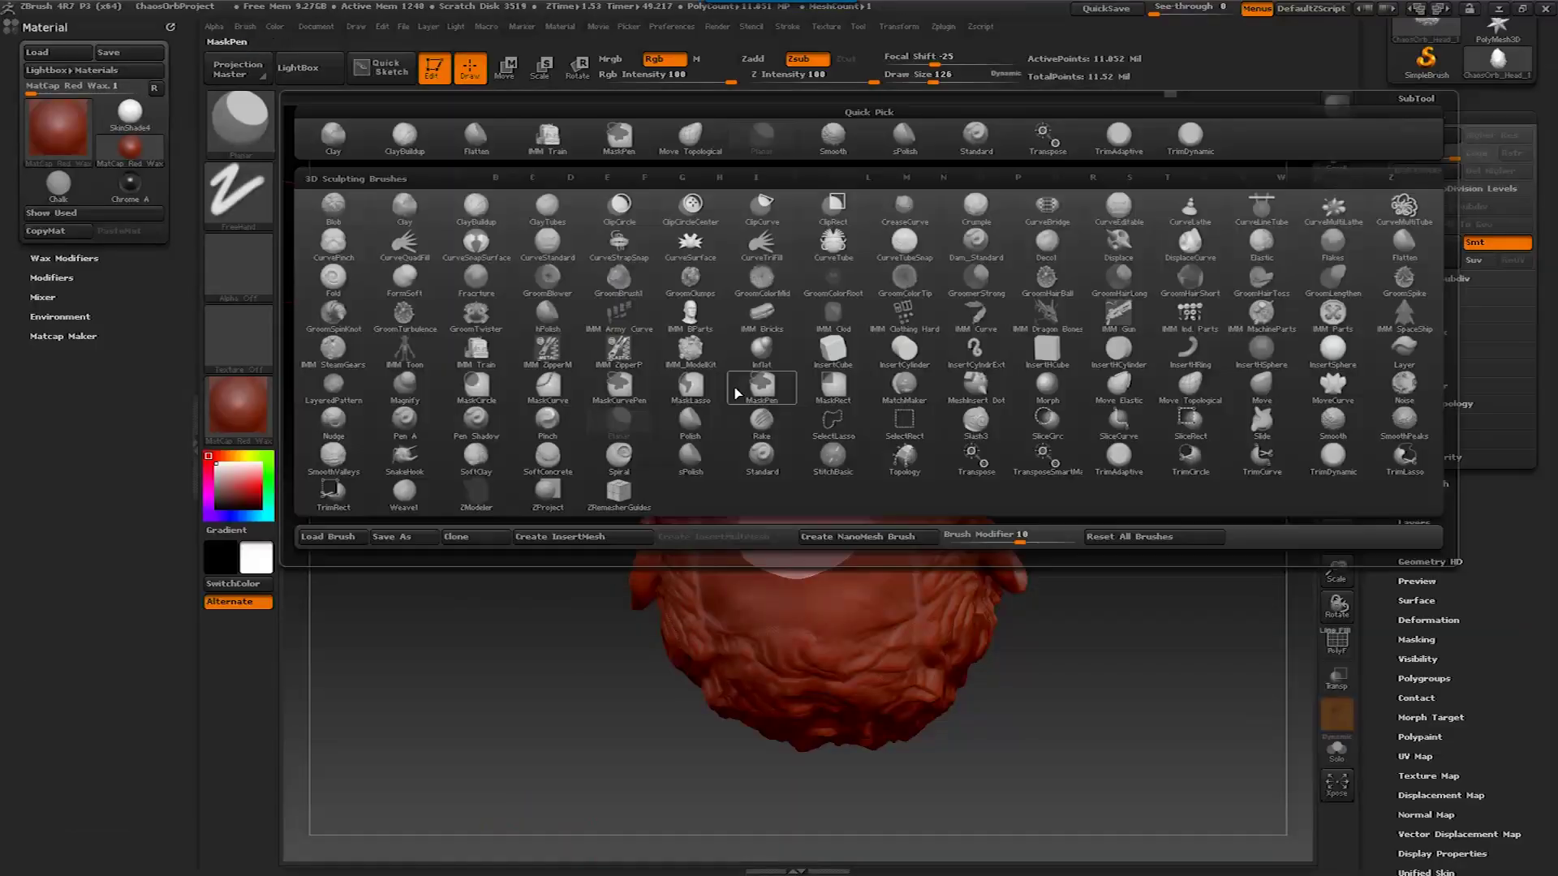
pyautogui.click(736, 393)
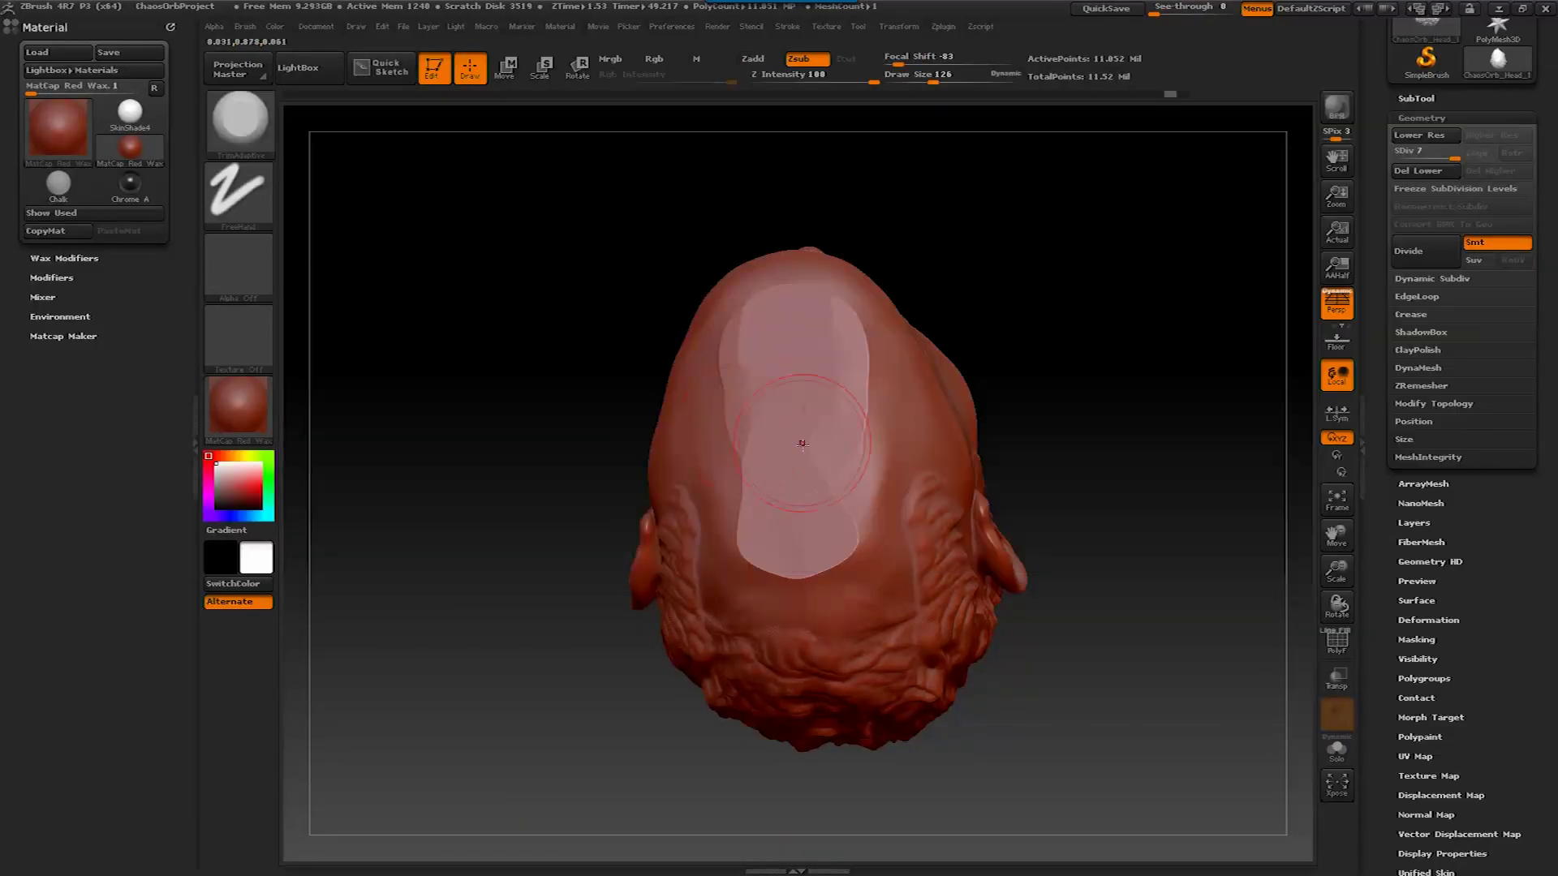